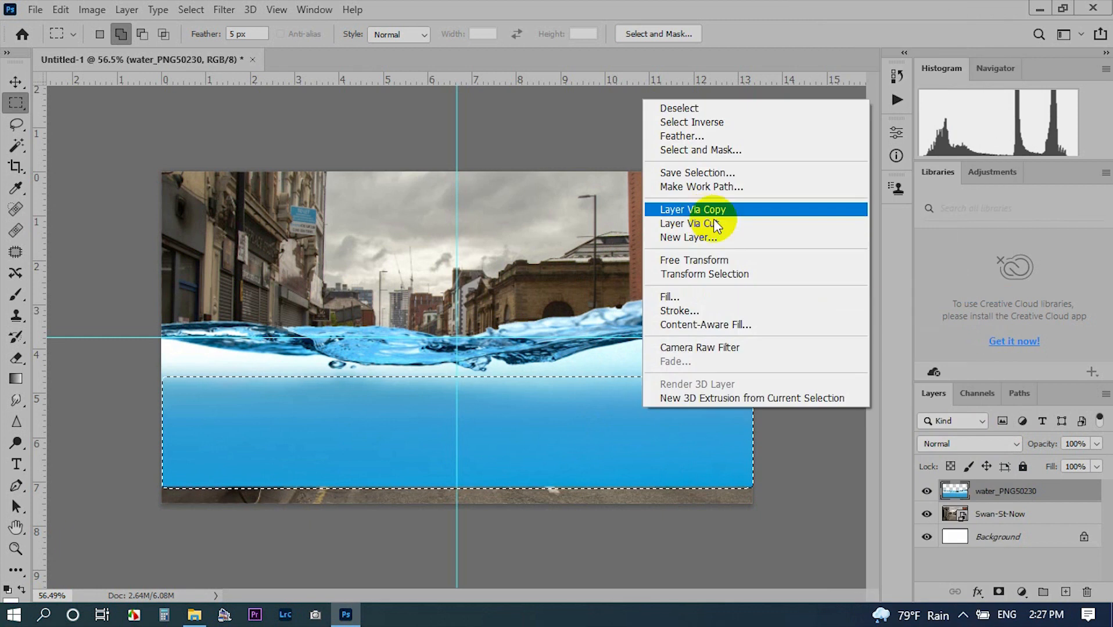
- Copy the selected lower water area to a new layer and stretch it down to the canvas's bottom edge and slightly upward
left_click(646, 209)
key("ctrl+t")
left_click_drag(456, 490, 456, 506)
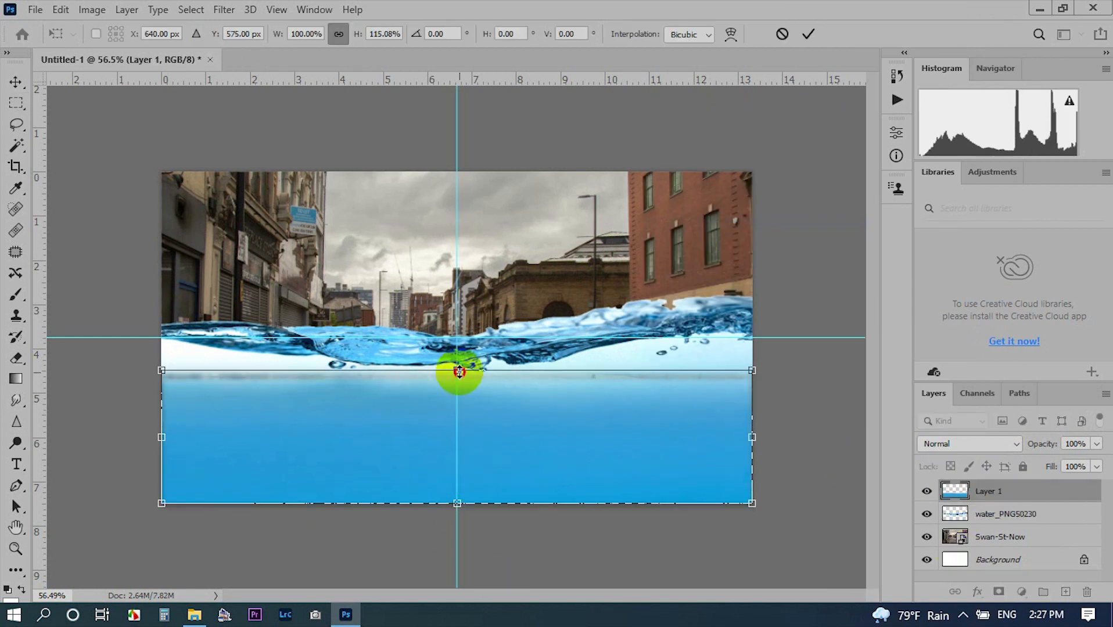
left_click_drag(459, 372, 459, 365)
left_click(809, 34)
scroll(543, 442, "down", 6)
scroll(375, 417, "up", 11)
scroll(531, 324, "down", 2)
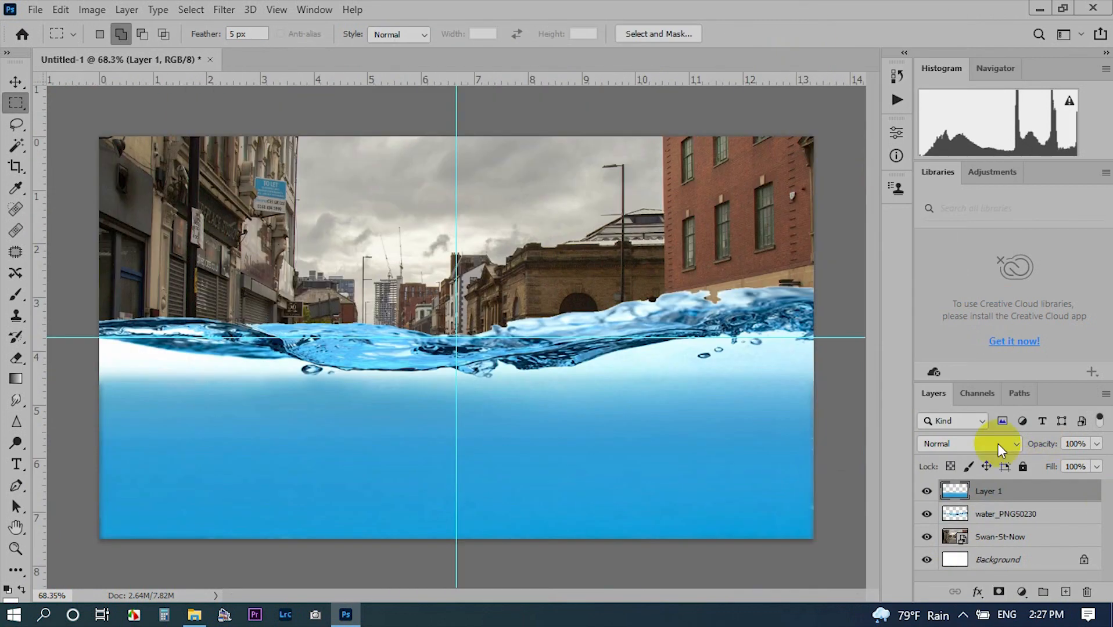
- Set Layer 1's blend mode to Overlay and stretch its upper edge up to the horizontal guide
left_click(995, 444)
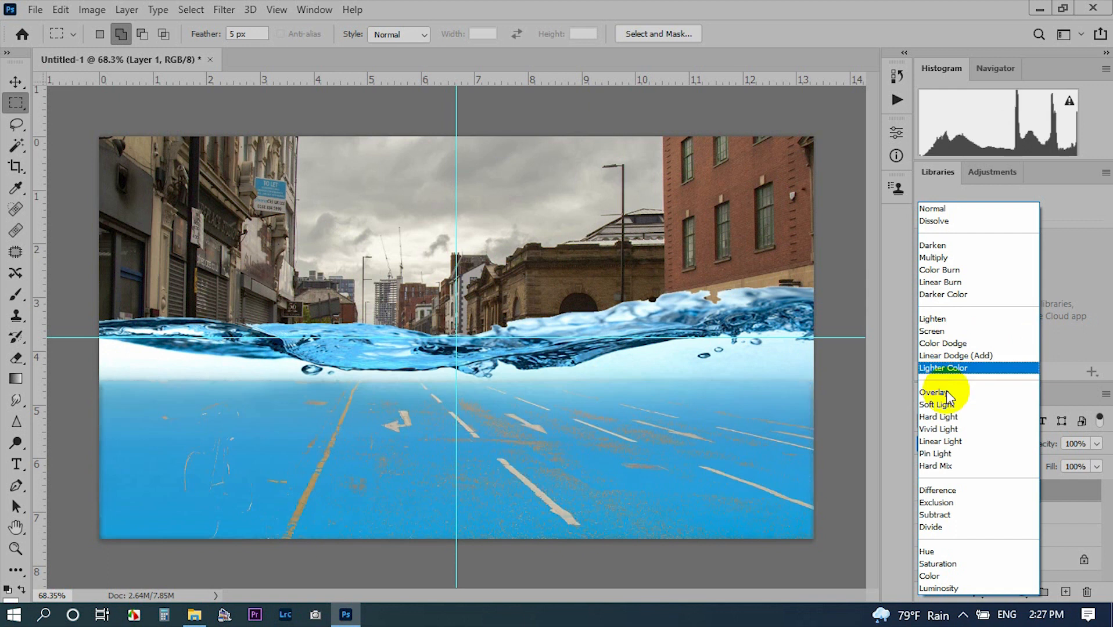
left_click(937, 394)
left_click(1000, 517)
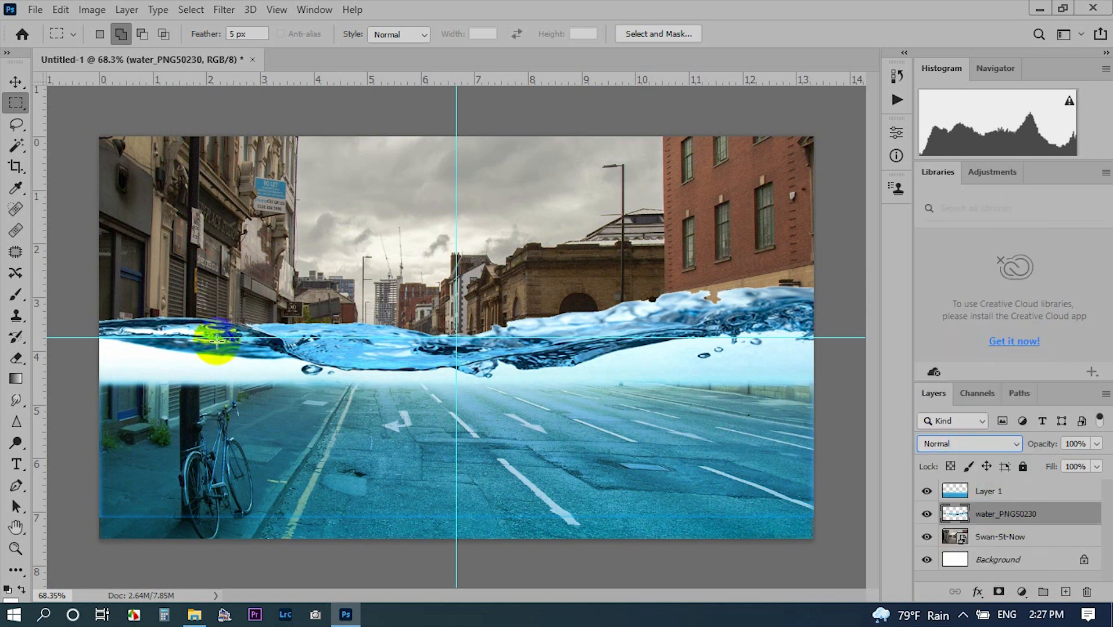
left_click(994, 492)
key("ctrl+t")
left_click_drag(457, 367, 456, 337)
key("Return")
key("m")
- Add a layer mask to water_PNG50230 and keep a hidden duplicate of the masked layer above it
left_click(1006, 515)
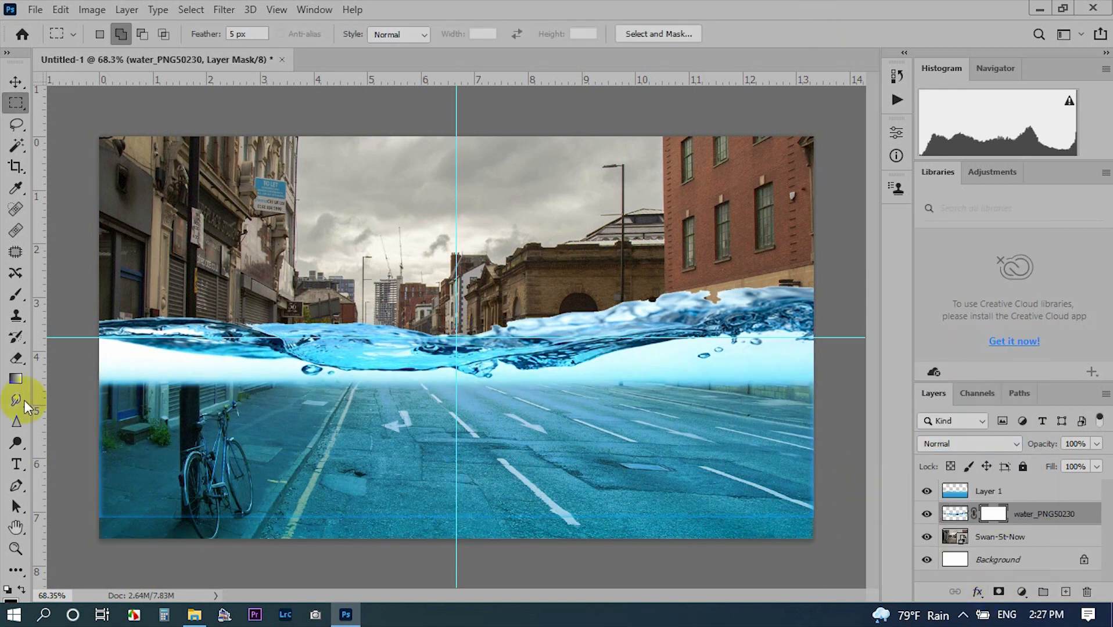
left_click_drag(1059, 595, 1061, 592)
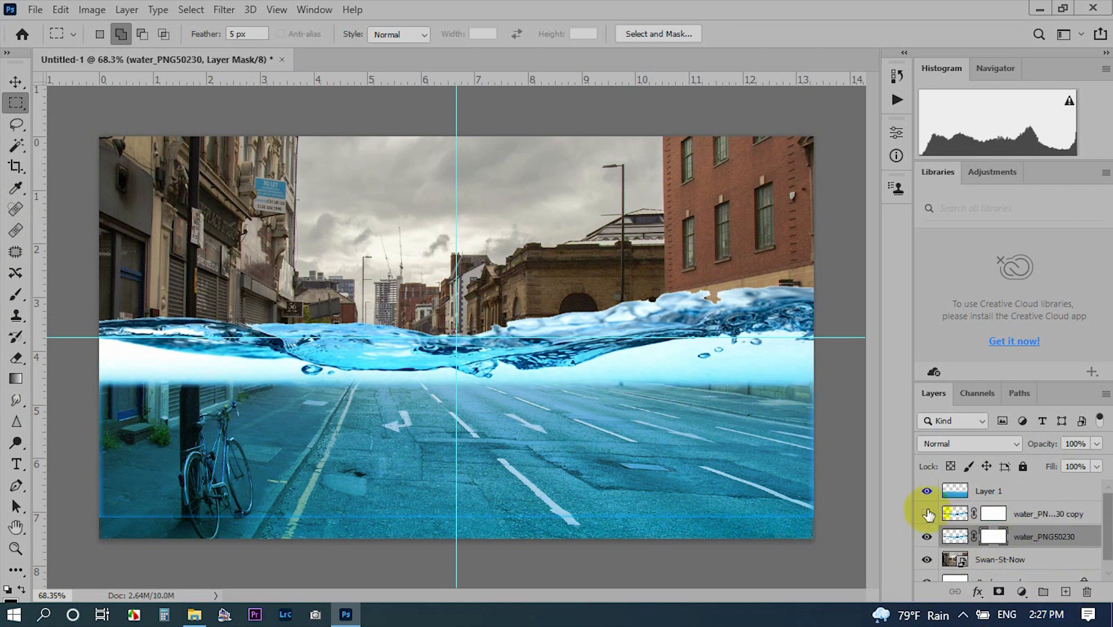
- Paint on the water_PNG50230 mask to hide the white band beneath the wave at the left side of the street
left_click(16, 295)
scroll(163, 386, "up", 5)
left_click_drag(386, 452, 571, 465)
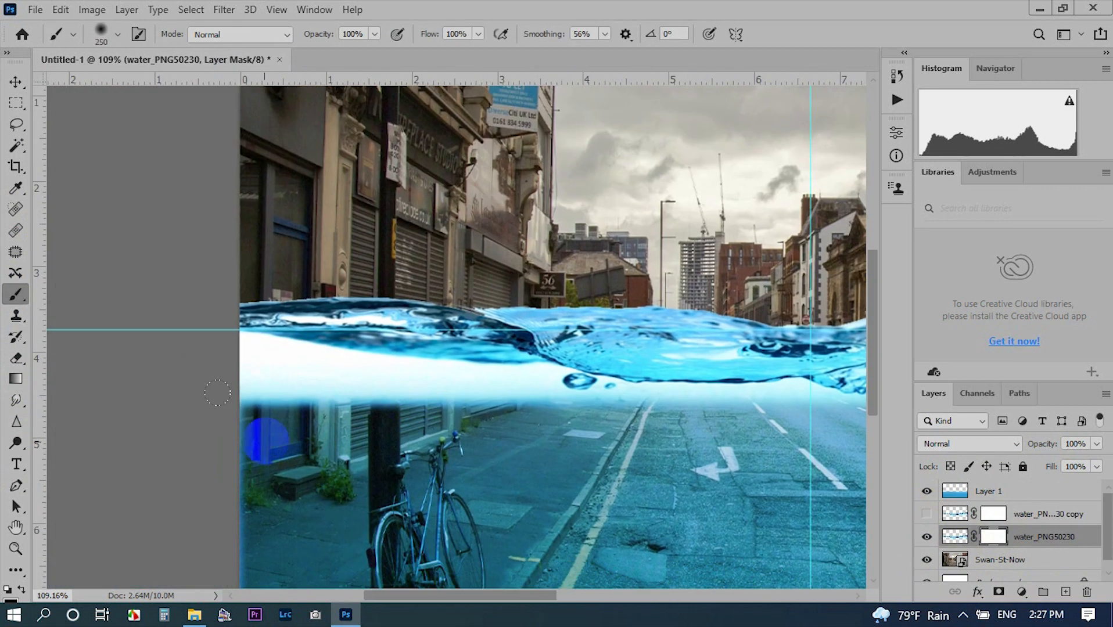
mouse_move(235, 406)
left_mouse_down()
mouse_move(209, 340)
mouse_move(544, 412)
mouse_move(547, 393)
mouse_move(265, 343)
left_mouse_up()
- Continue masking the white band beneath the wave across the middle and right of the street with a size 90 brush
key("space")
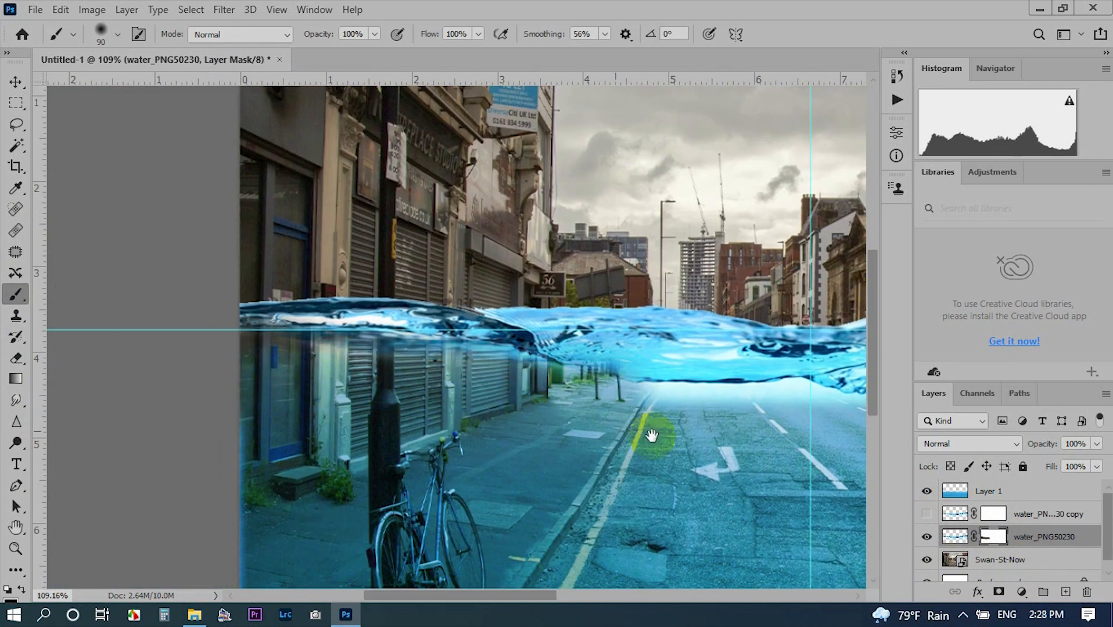
left_click_drag(654, 435, 342, 427)
mouse_move(282, 372)
left_mouse_down()
mouse_move(762, 414)
mouse_move(496, 407)
left_mouse_up()
key("space")
mouse_move(349, 388)
left_mouse_down()
mouse_move(869, 347)
mouse_move(855, 331)
mouse_move(837, 341)
left_mouse_up()
key("ctrl+z")
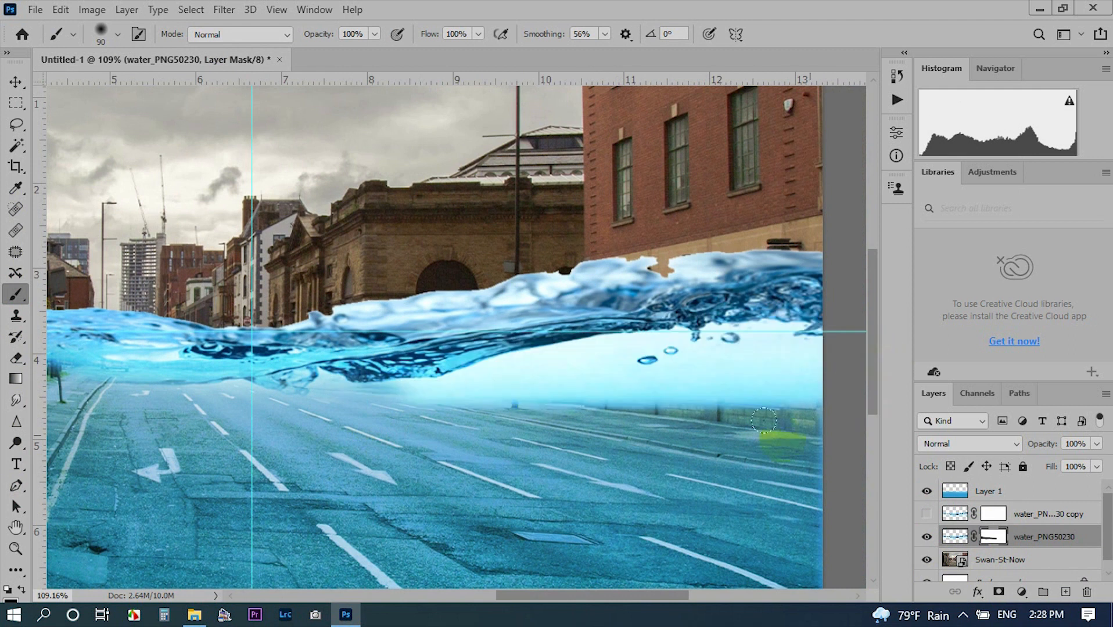
mouse_move(427, 390)
left_mouse_down()
mouse_move(698, 393)
mouse_move(633, 359)
mouse_move(808, 359)
mouse_move(682, 337)
left_mouse_up()
- Move Layer 1 and both water layers down together so the wave's left and middle parts sit just below the horizontal guide
scroll(733, 436, "down", 7)
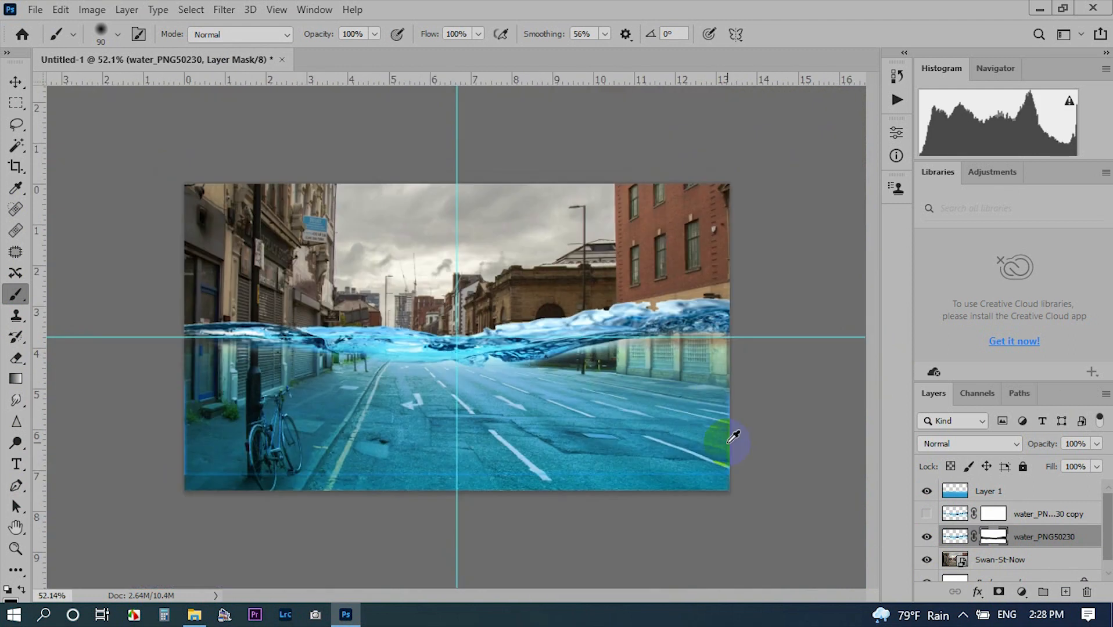
scroll(726, 407, "up", 2)
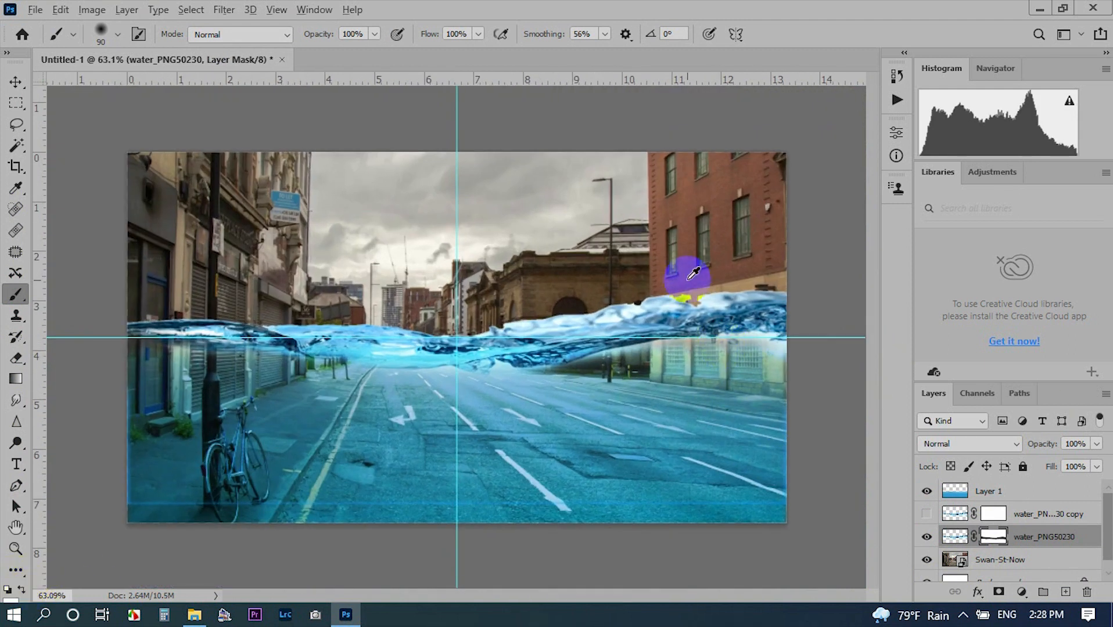
scroll(693, 273, "up", 4)
scroll(326, 313, "down", 5)
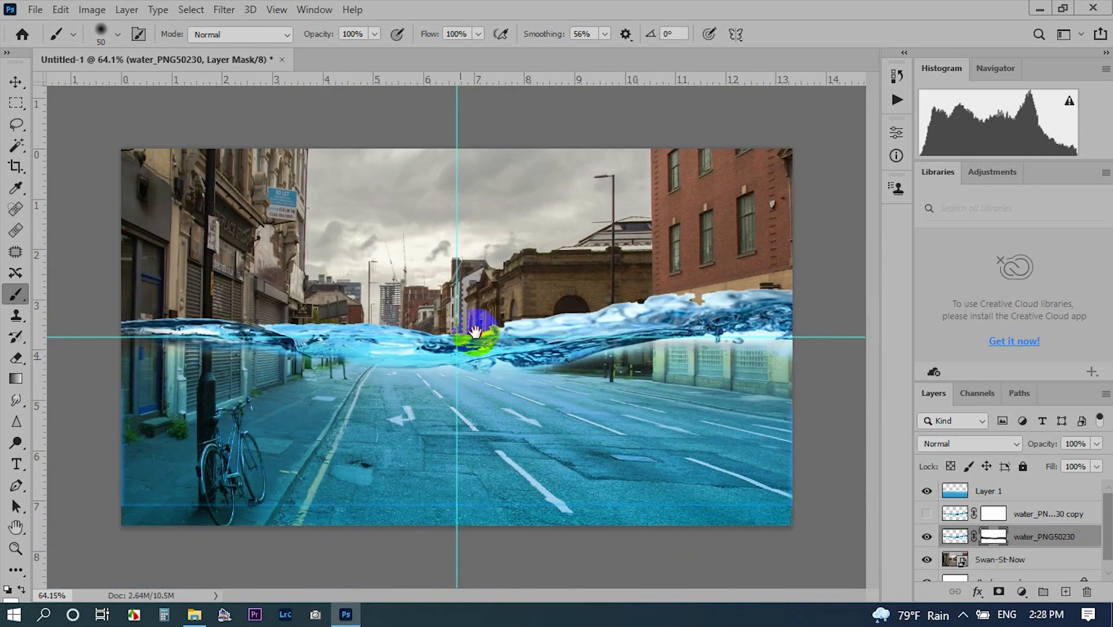
scroll(480, 317, "up", 2)
scroll(405, 377, "down", 1)
left_click(1018, 491, "shift")
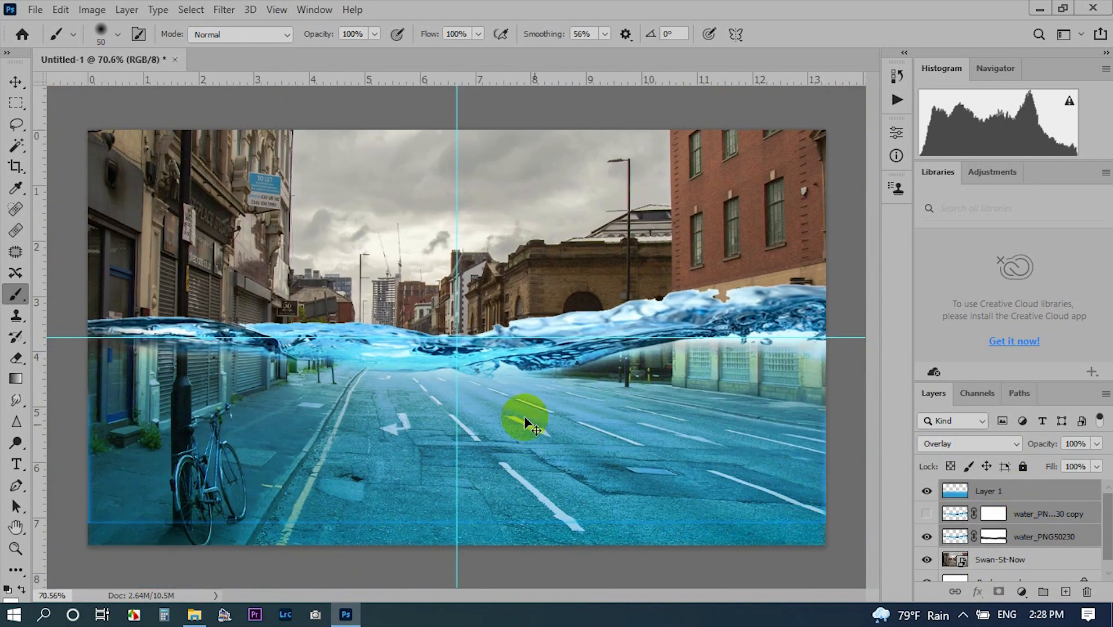
key("ctrl+t")
left_click_drag(524, 422, 524, 377)
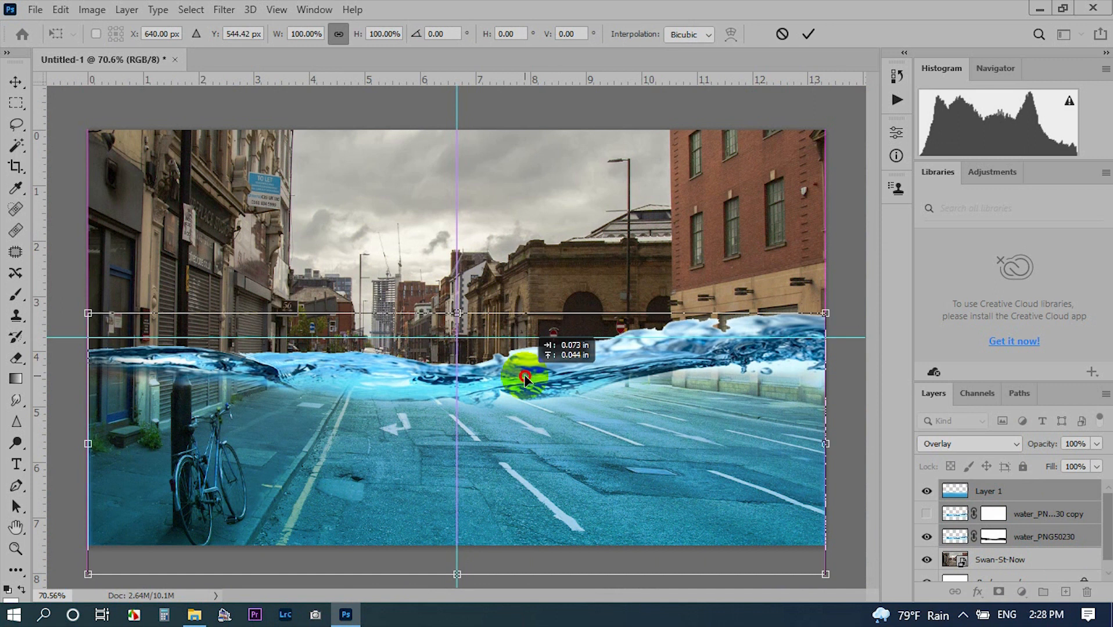
left_click(811, 34)
- Paint on the water_PNG50230 mask along the wave's upper edge with a size 50 brush to blend it into the street
scroll(389, 459, "down", 3)
scroll(390, 459, "up", 5)
left_click(1053, 542)
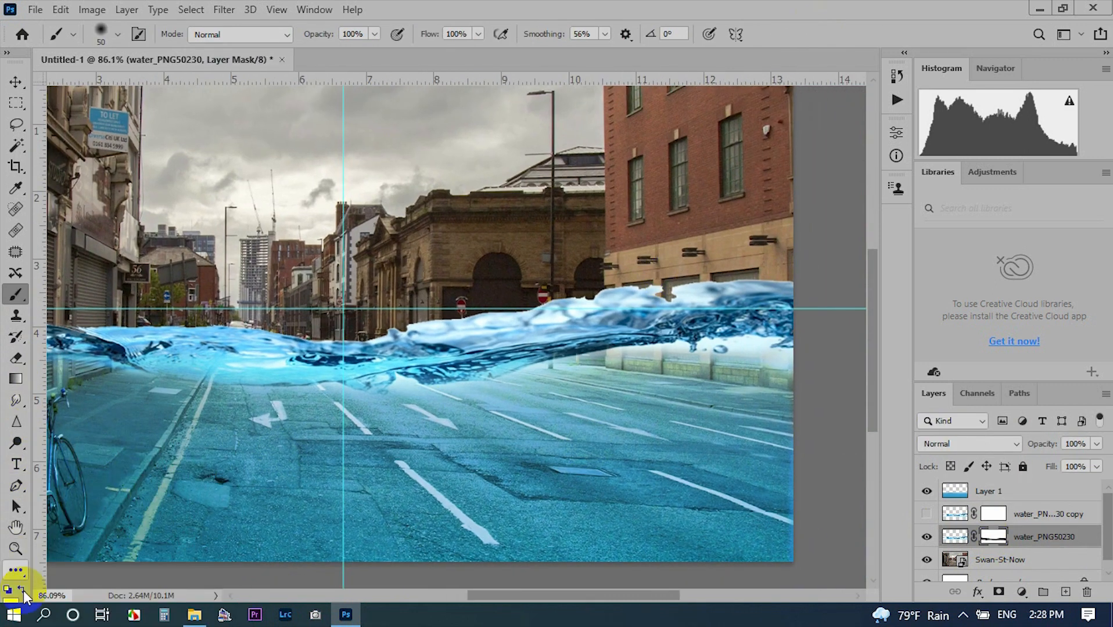
left_click_drag(334, 346, 497, 378)
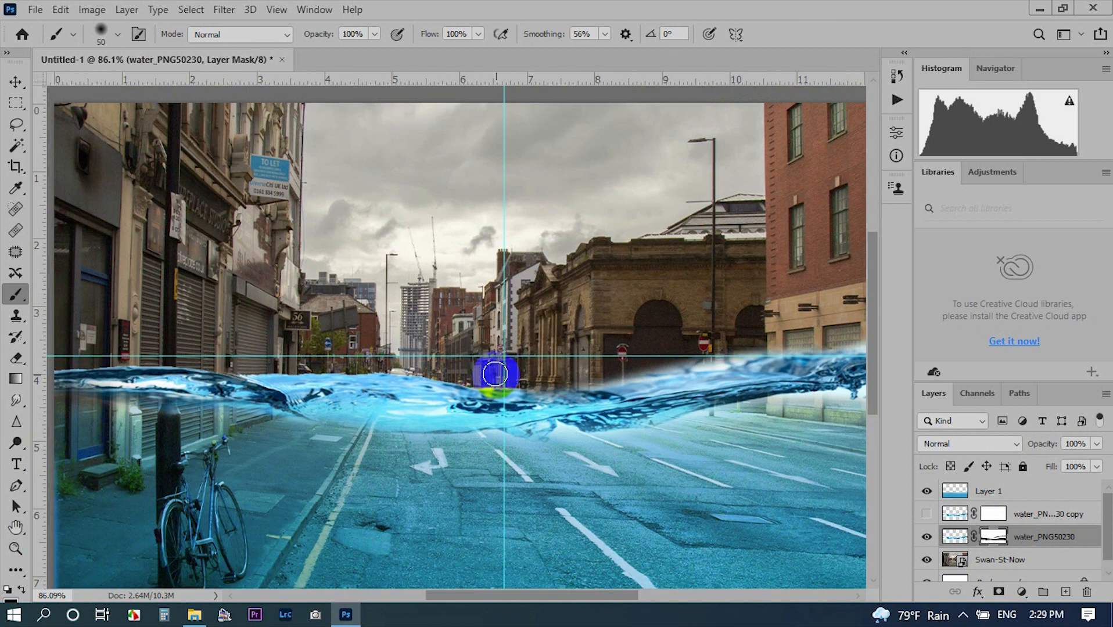
mouse_move(302, 358)
left_mouse_down()
mouse_move(373, 378)
mouse_move(408, 367)
left_mouse_up()
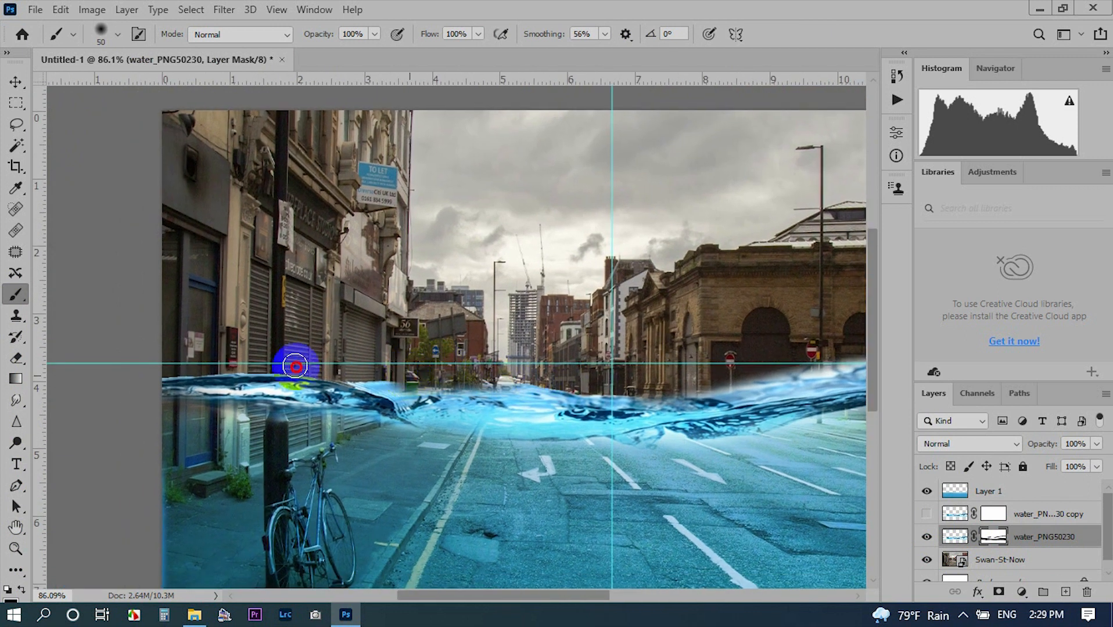
- Delete the hidden copy of the water layer
scroll(229, 347, "down", 3)
left_click(1055, 518)
key("Delete")
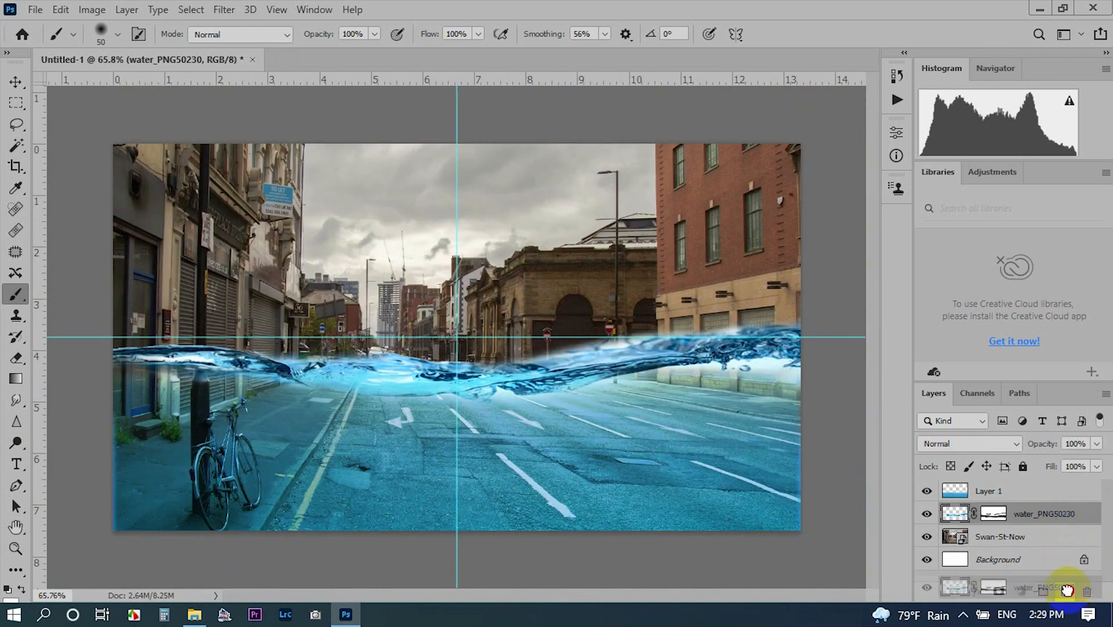
- Duplicate the masked water_PNG50230 layer and place the copy above Layer 1
left_click_drag(1067, 591, 1066, 591)
left_click_drag(1028, 514, 1019, 483)
scroll(477, 316, "down", 3)
scroll(569, 360, "up", 3)
scroll(415, 406, "down", 3)
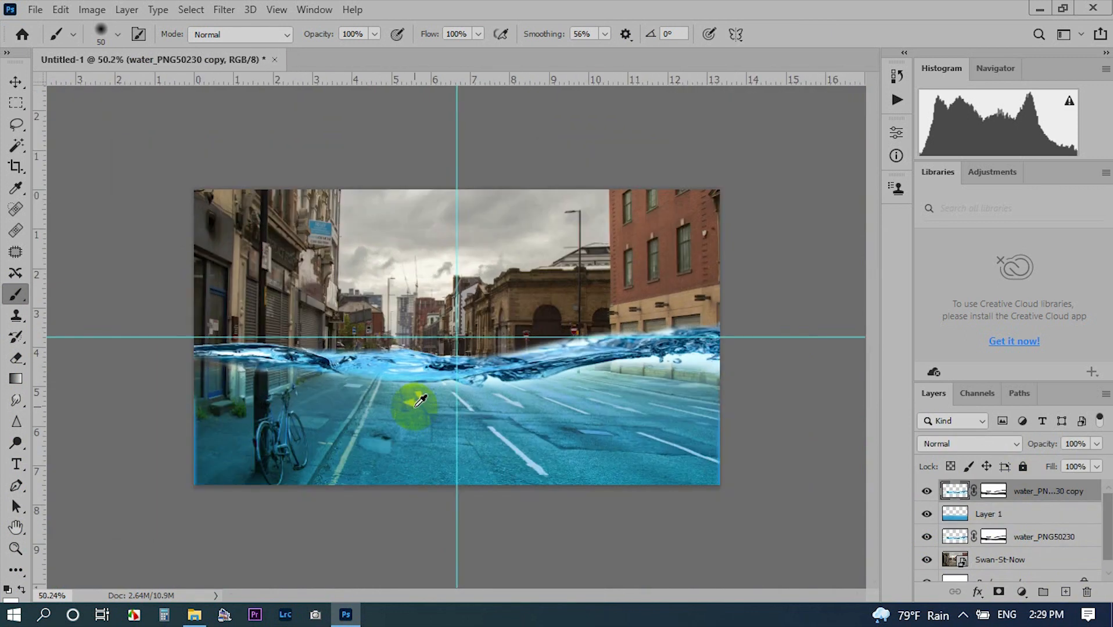
scroll(420, 401, "up", 2)
- Open the Unsplash photo of the man seen from behind and select him with Select Subject
left_click(195, 615)
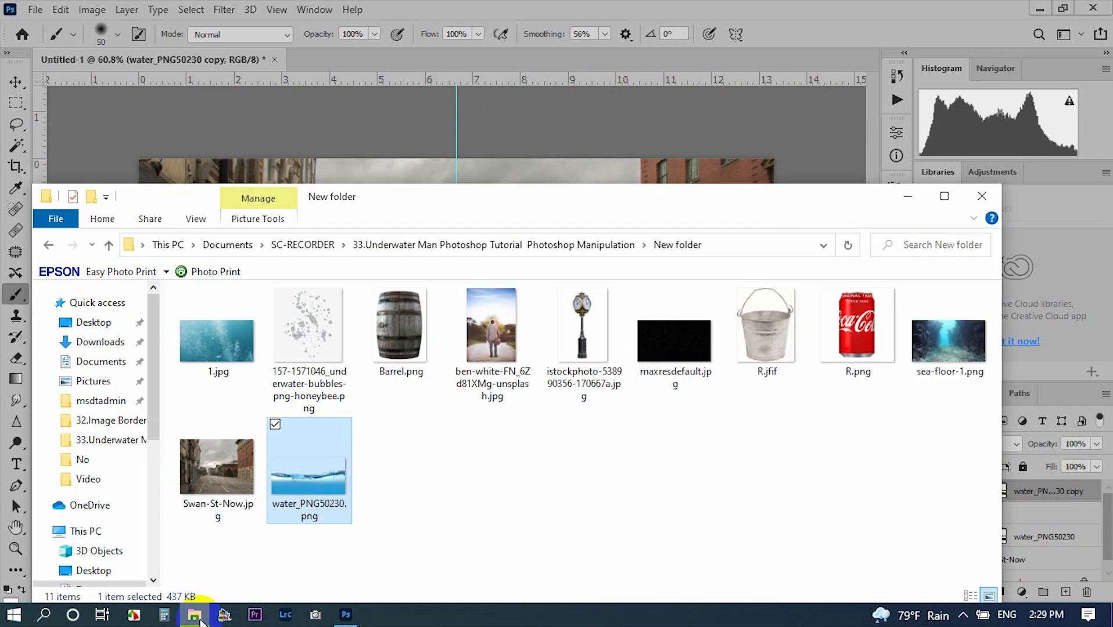
double_click(504, 383)
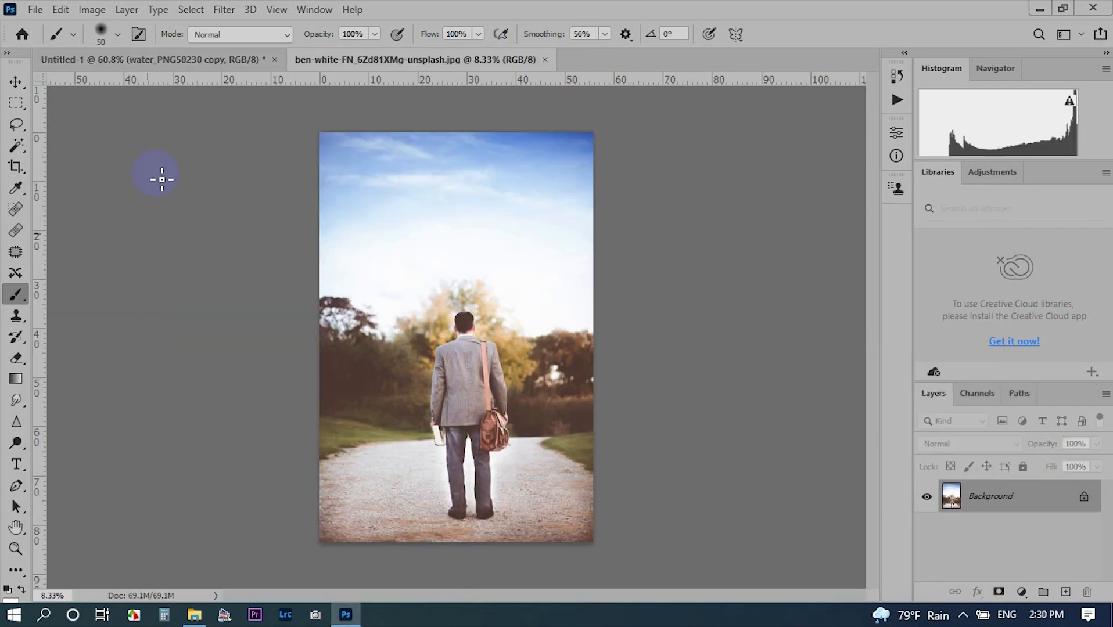
left_click(192, 9)
left_click(214, 202)
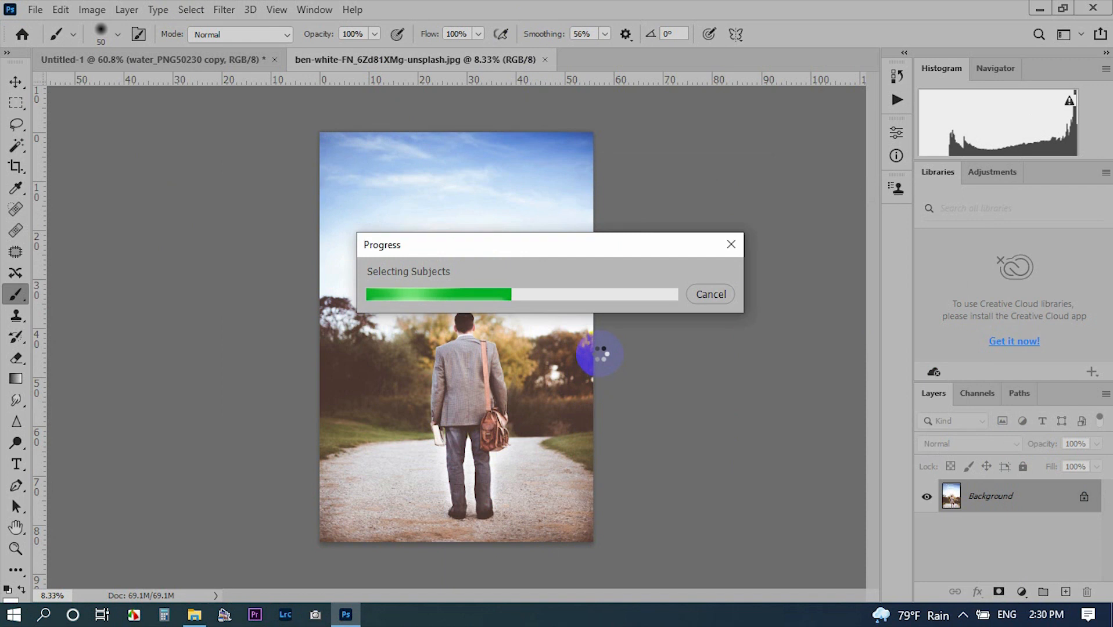
- Feather the man's selection and copy him onto a new layer
key("shift+F6")
key("Return")
left_click_drag(456, 335, 517, 166)
left_click(15, 102)
right_click(576, 213)
left_click(645, 338)
- Place the man's cutout in the Untitled-1 document and scale him to stand on the road left of the vertical guide
left_click_drag(983, 499, 480, 472)
key("ctrl+t")
scroll(477, 440, "down", 6)
left_click_drag(588, 340, 339, 343)
left_click_drag(337, 335, 446, 353)
left_click_drag(450, 288, 426, 321)
left_click_drag(413, 373, 430, 363)
- Enlarge the Swan-St-Now street photo and reposition it behind the water so it fills the canvas
scroll(764, 99, "up", 4)
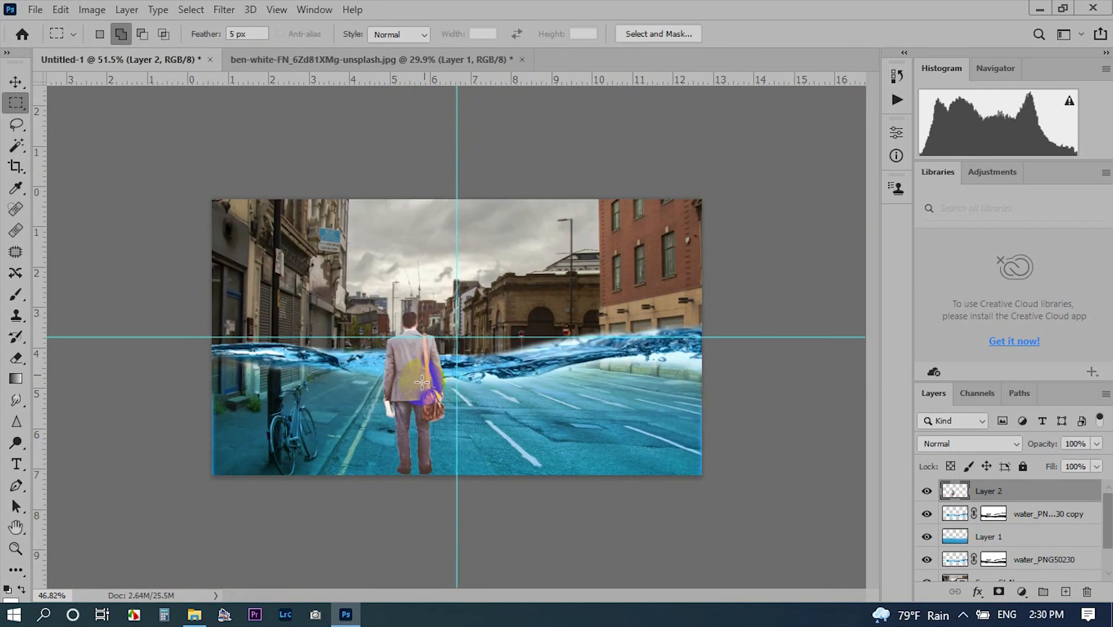
scroll(764, 98, "down", 1)
scroll(993, 492, "down", 2)
left_click(999, 547)
key("ctrl+t")
left_click_drag(231, 463, 189, 469)
left_click_drag(543, 424, 559, 403)
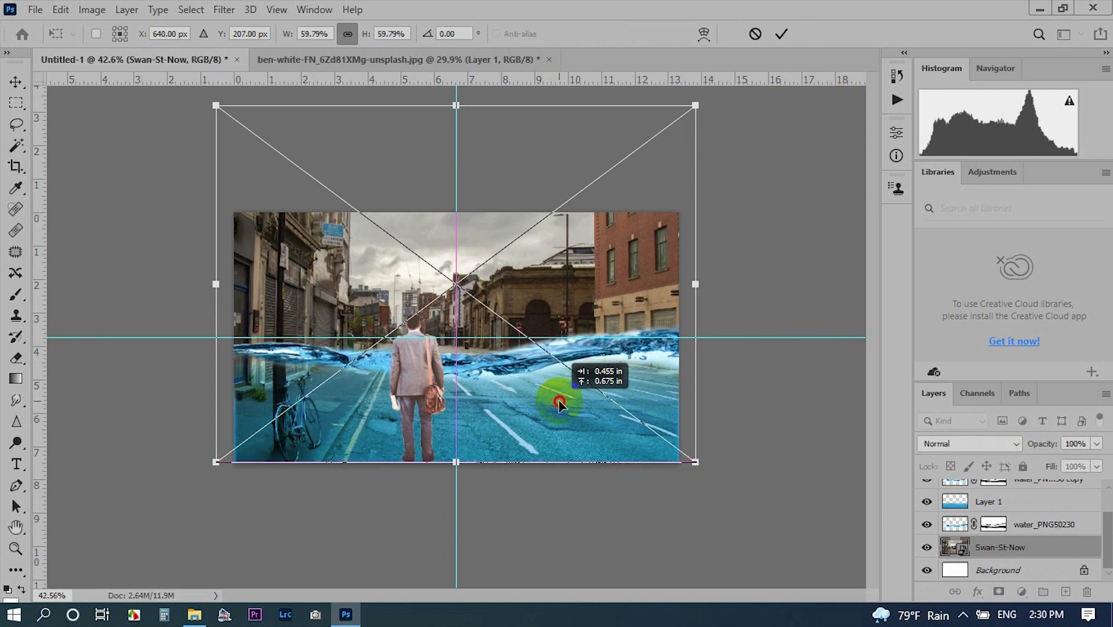
left_click_drag(709, 467, 724, 474)
left_click_drag(644, 445, 635, 437)
left_click(784, 34)
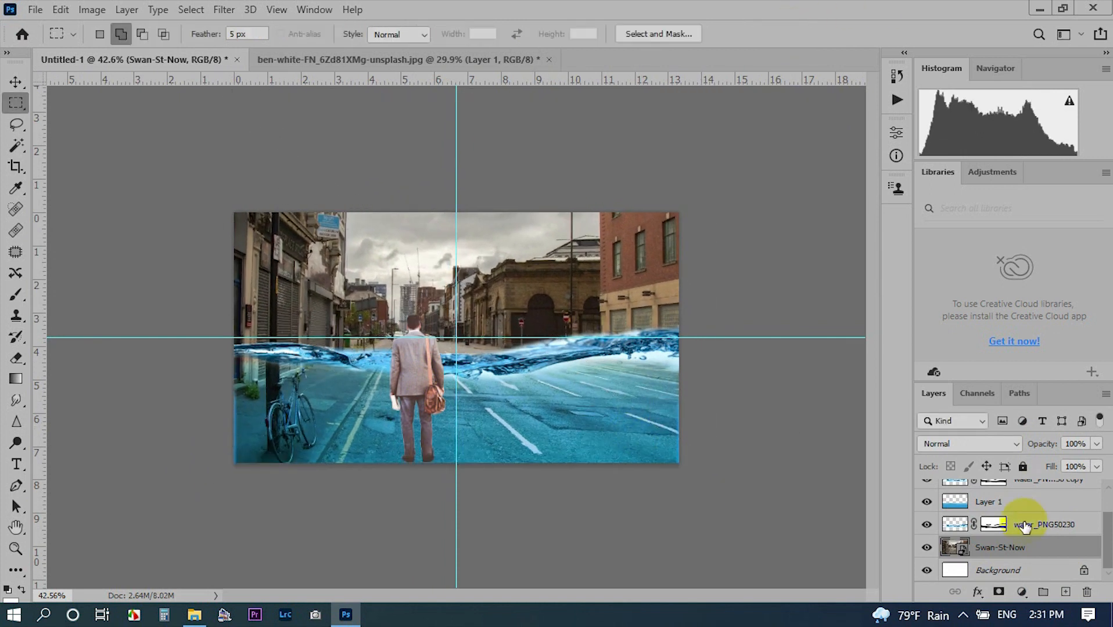
- Select Layer 1 and both water layers and raise them together toward the horizontal guide
scroll(1029, 511, "up", 1)
left_click(1027, 514)
scroll(460, 326, "up", 4)
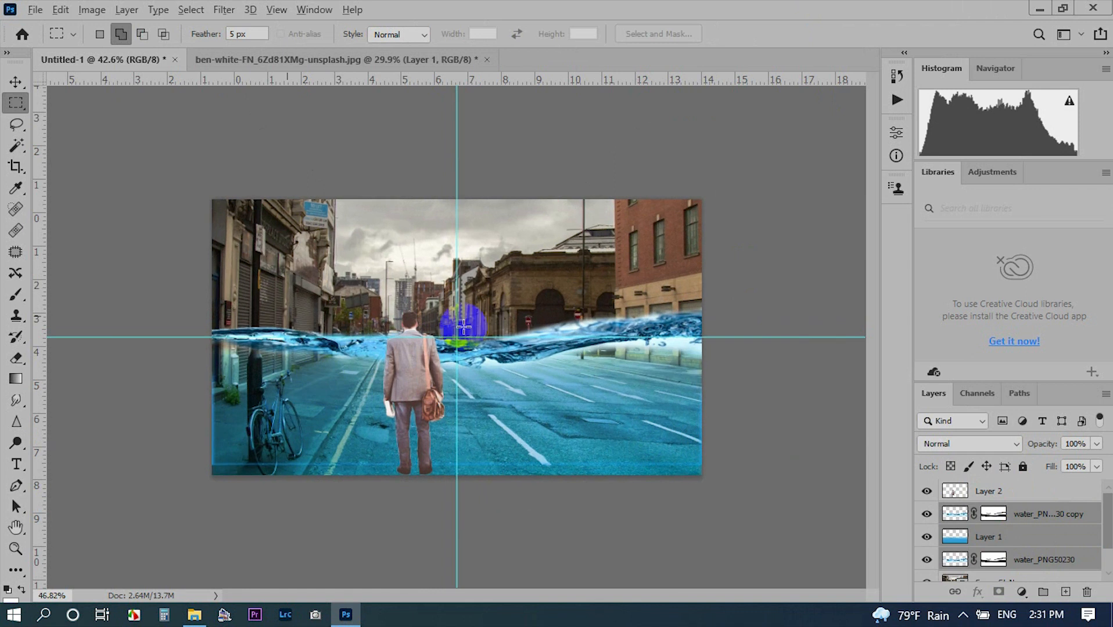
- Stretch the blue overlay on Layer 1 down past the bottom edge of the canvas
scroll(343, 391, "down", 2)
left_click(1019, 543)
key("ctrl+t")
left_click_drag(457, 523, 457, 539)
scroll(496, 491, "up", 4)
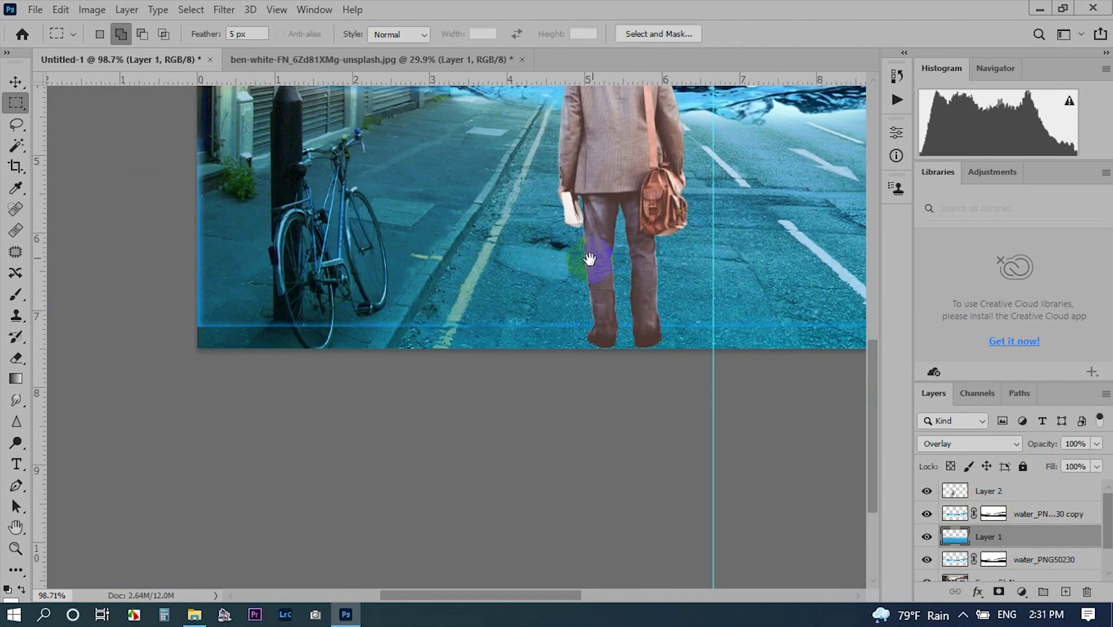
scroll(588, 259, "down", 4)
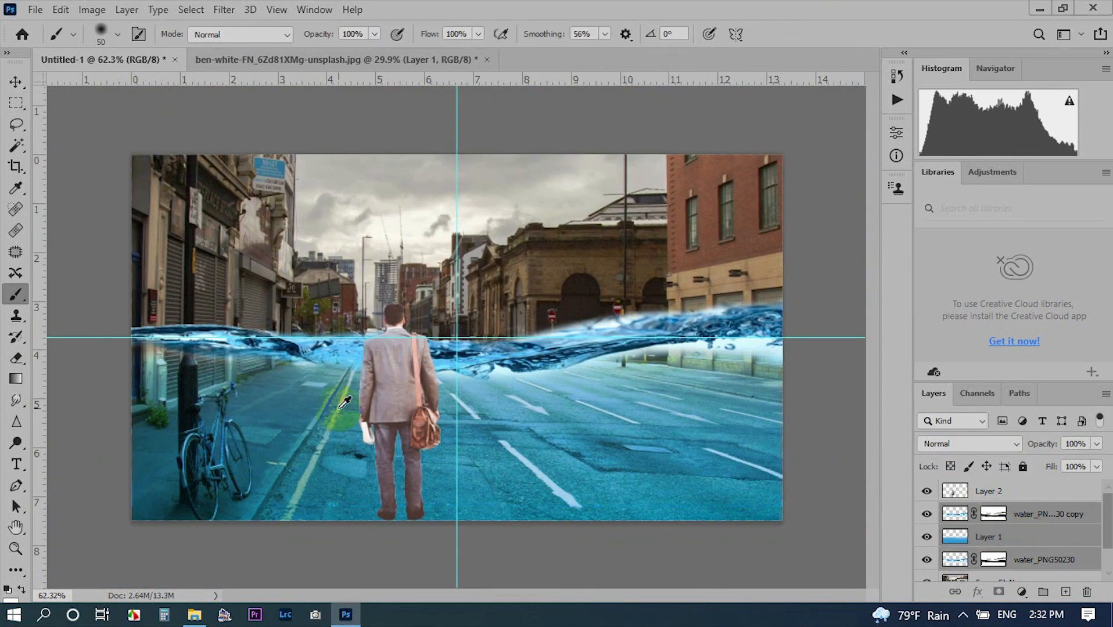
- Widen Layer 1 and both water layers together to 103.36% so they extend past both sides of the canvas
scroll(339, 408, "down", 1)
key("ctrl+t")
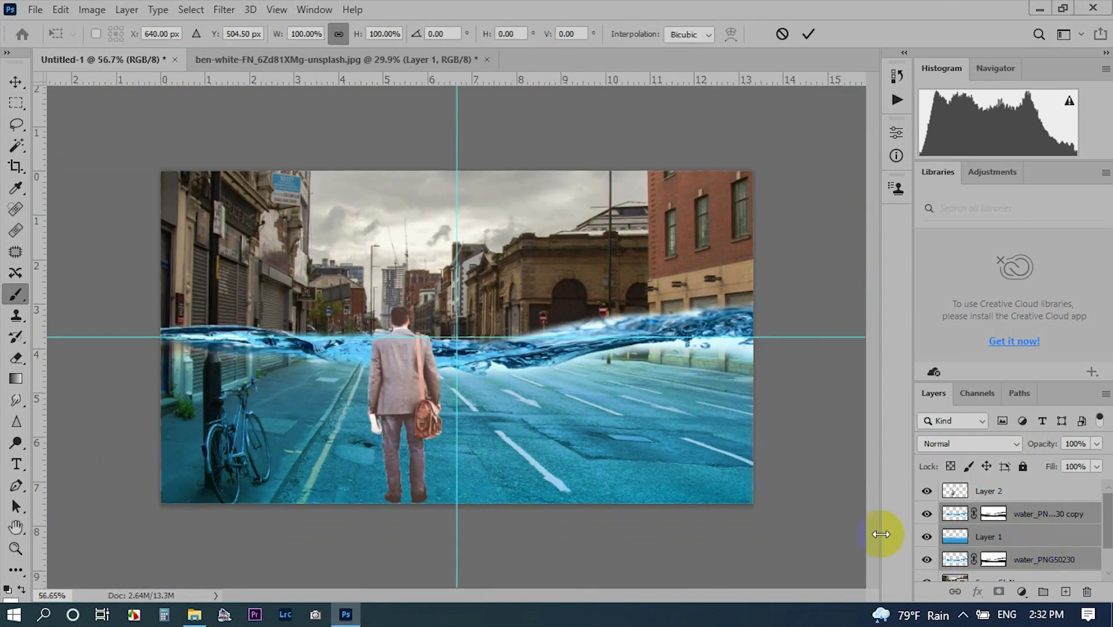
left_click_drag(753, 406, 761, 406)
left_click_drag(161, 404, 150, 400)
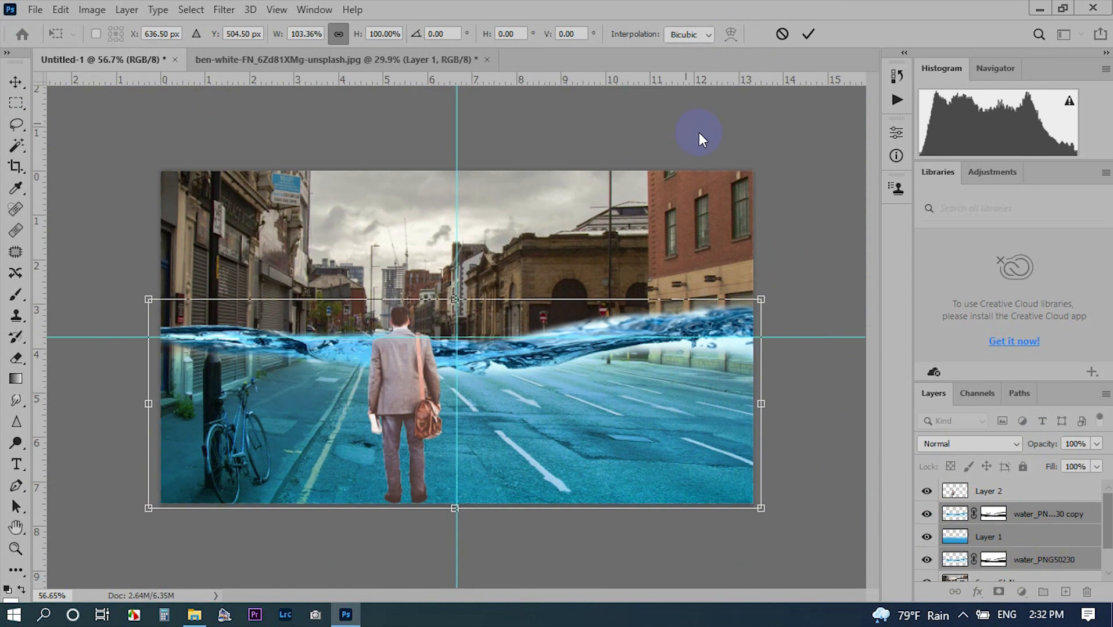
left_click_drag(487, 314, 466, 245)
left_click(813, 34)
- Enlarge the man on Layer 2 and position him beside the vertical guide with his head and shoulders above the water
left_click(996, 494)
key("ctrl+t")
left_click_drag(437, 303, 452, 291)
left_click_drag(481, 233, 476, 244)
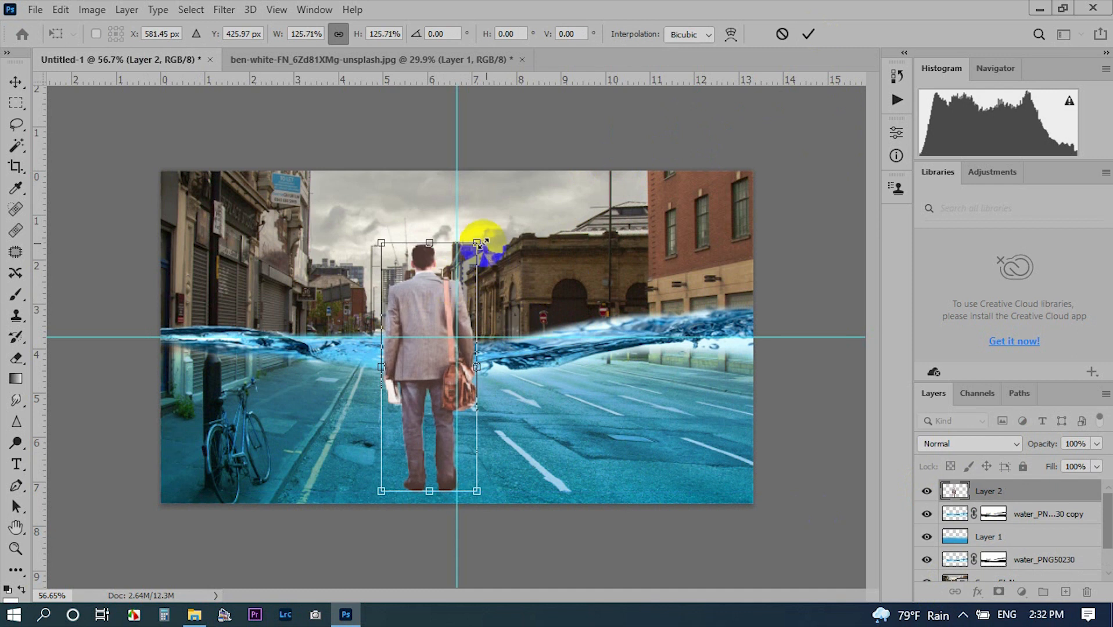
left_click(809, 33)
key("b")
left_click_drag(414, 482, 433, 477)
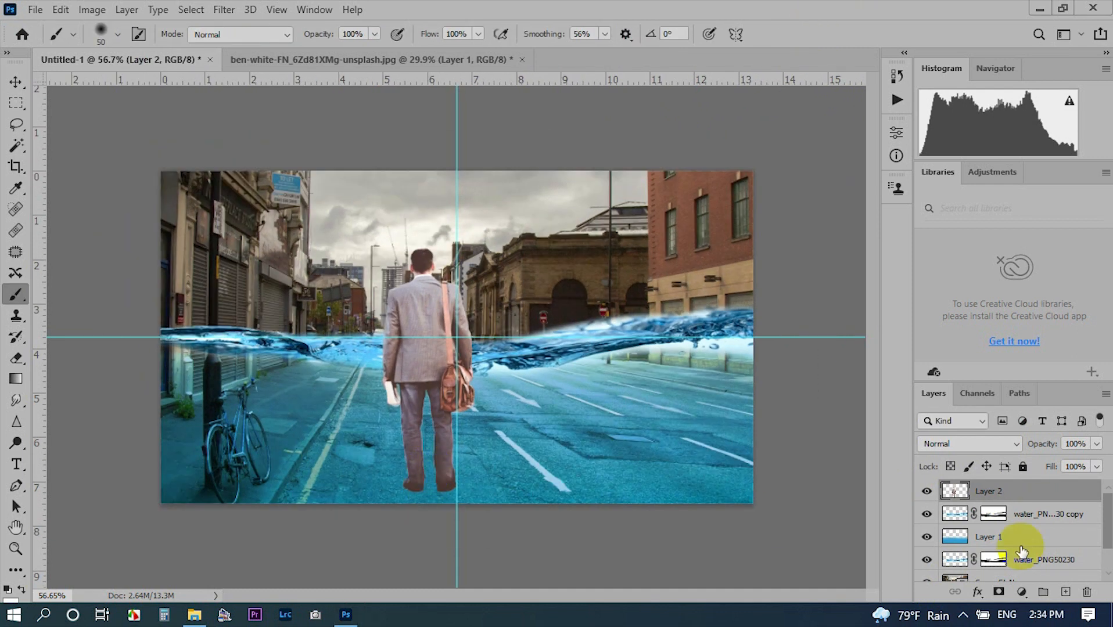
- Select Layer 1 and both water layers and nudge them slightly downward
left_click(1040, 516)
left_click(1039, 560, "shift")
key("ctrl+Down")
key("ctrl+Down")
key("ctrl+Down")
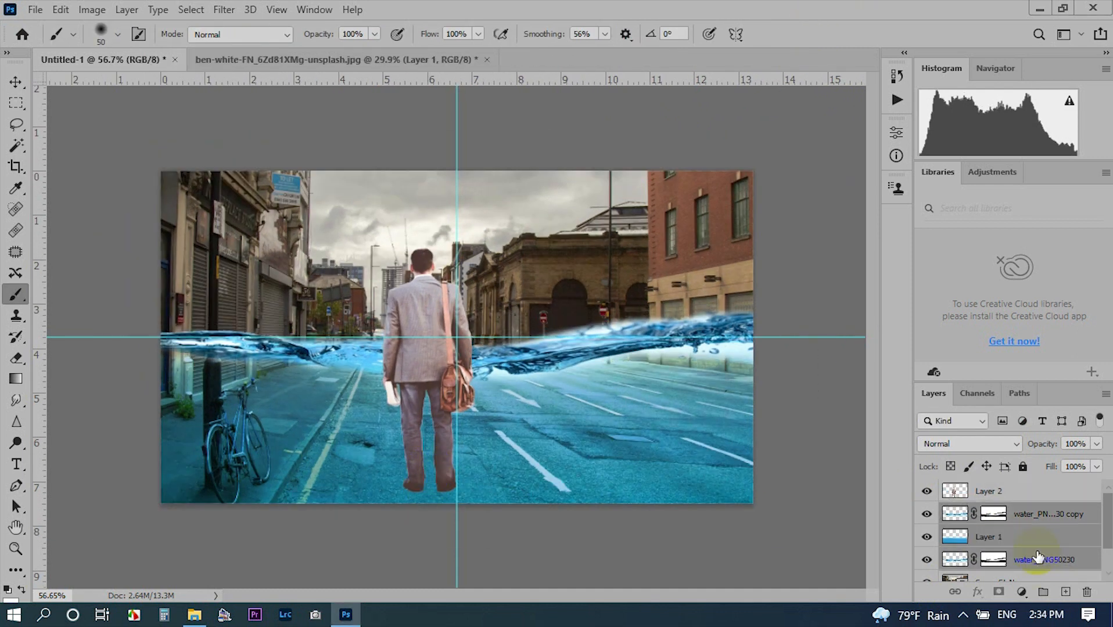
- Move the water_PNG50230 copy above Layer 2 so the wave passes in front of the man
scroll(447, 345, "up", 2)
scroll(447, 346, "down", 1)
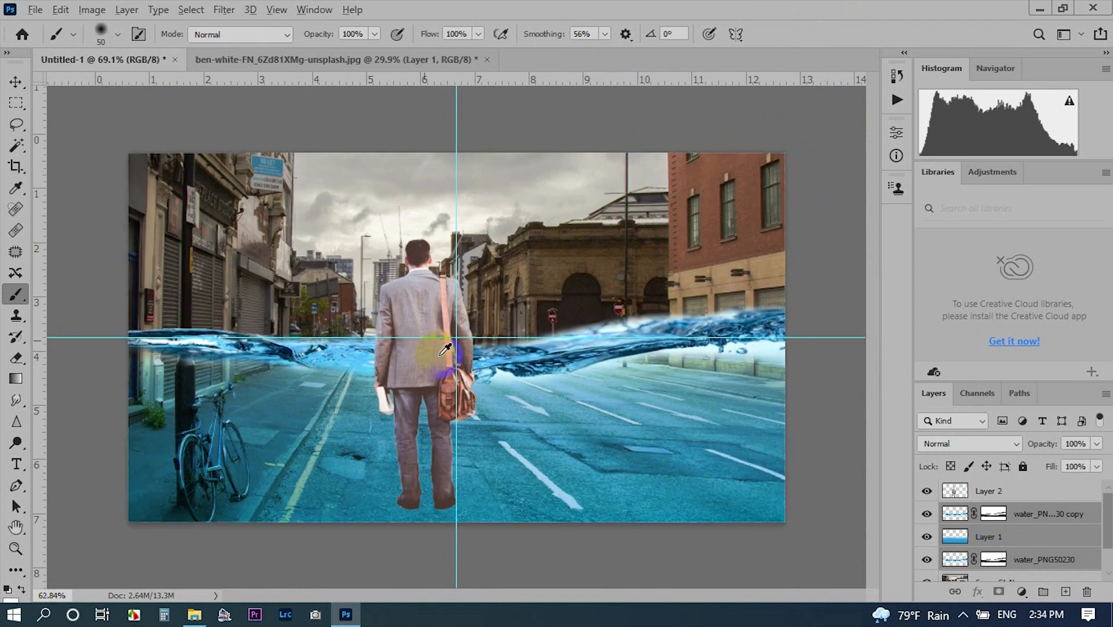
scroll(445, 349, "down", 1)
left_click(1018, 516)
left_click_drag(1018, 516, 987, 474)
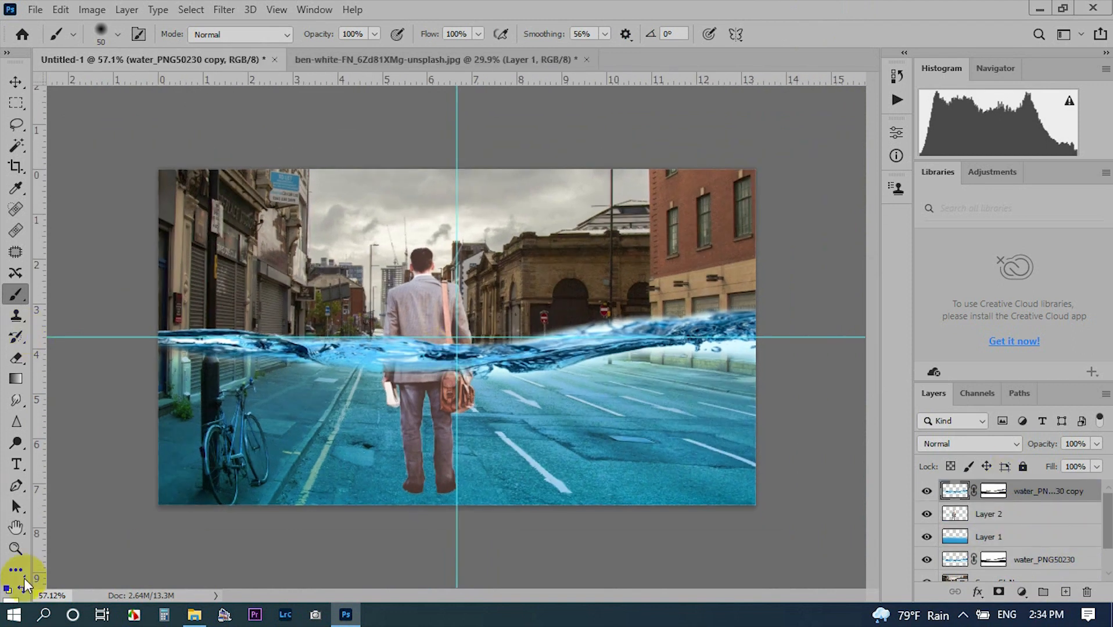
scroll(425, 346, "up", 4)
left_click_drag(337, 343, 514, 363)
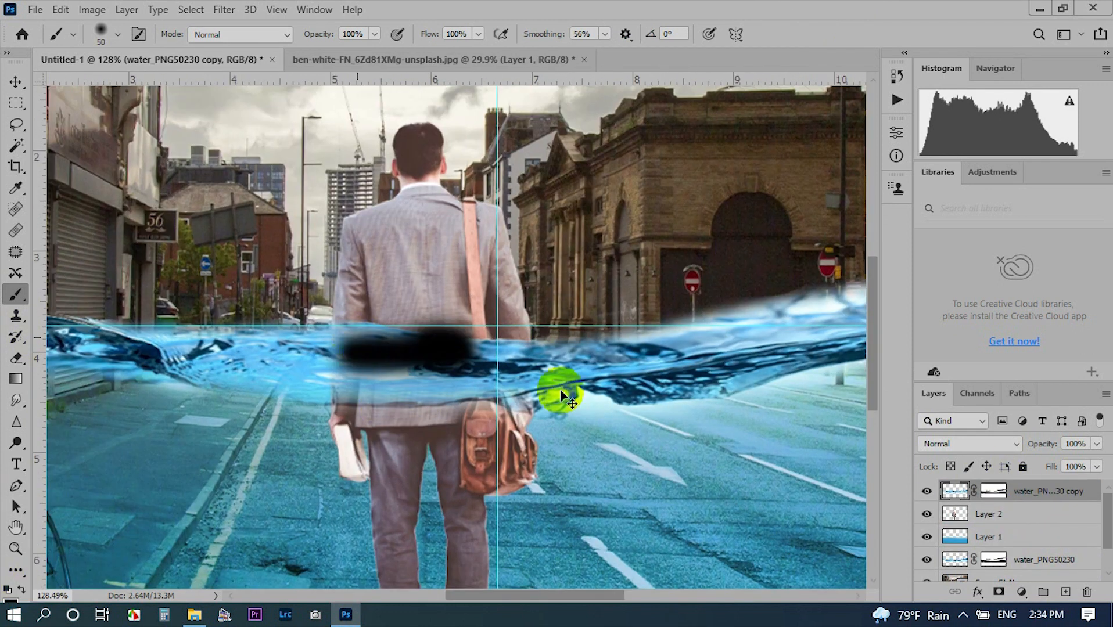
key("ctrl+z")
left_click_drag(331, 342, 526, 363)
key("ctrl+z")
- Paint on the water_PNG50230 copy's layer mask to fade the wave across the man's jacket
left_click(991, 491)
left_click_drag(311, 329, 555, 365)
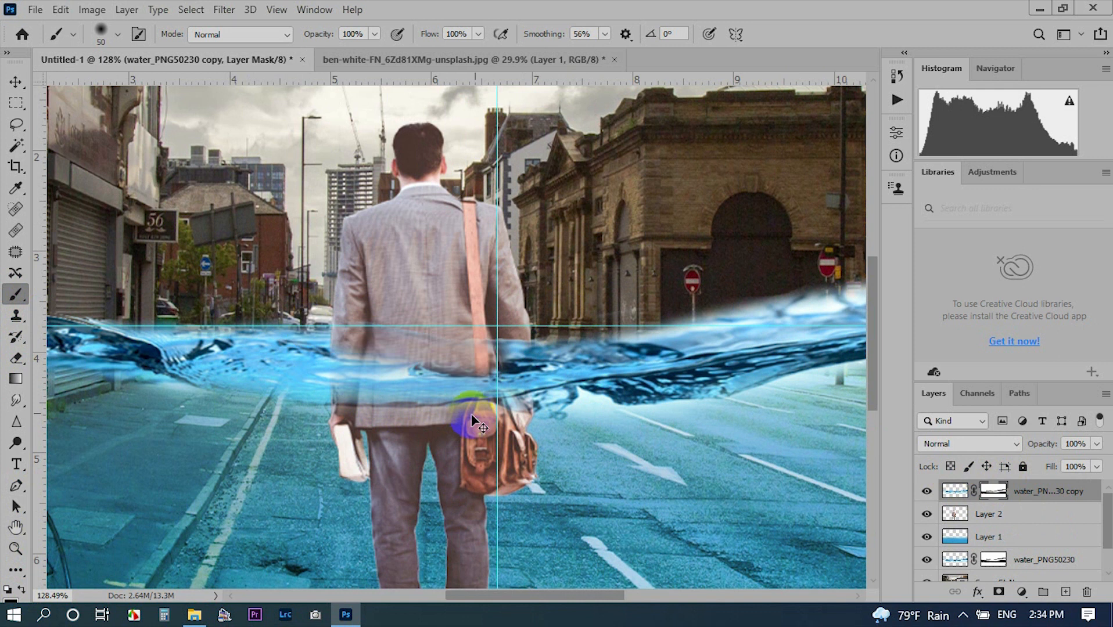
key("ctrl+z")
left_click_drag(459, 273, 448, 325)
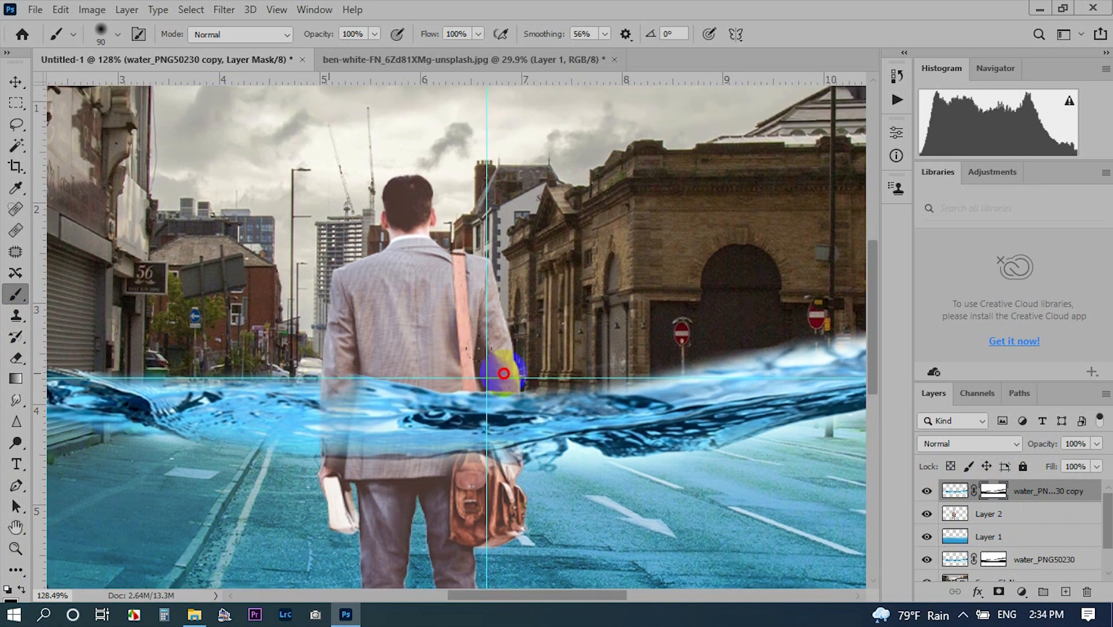
left_click_drag(504, 374, 277, 349)
scroll(343, 401, "up", 1)
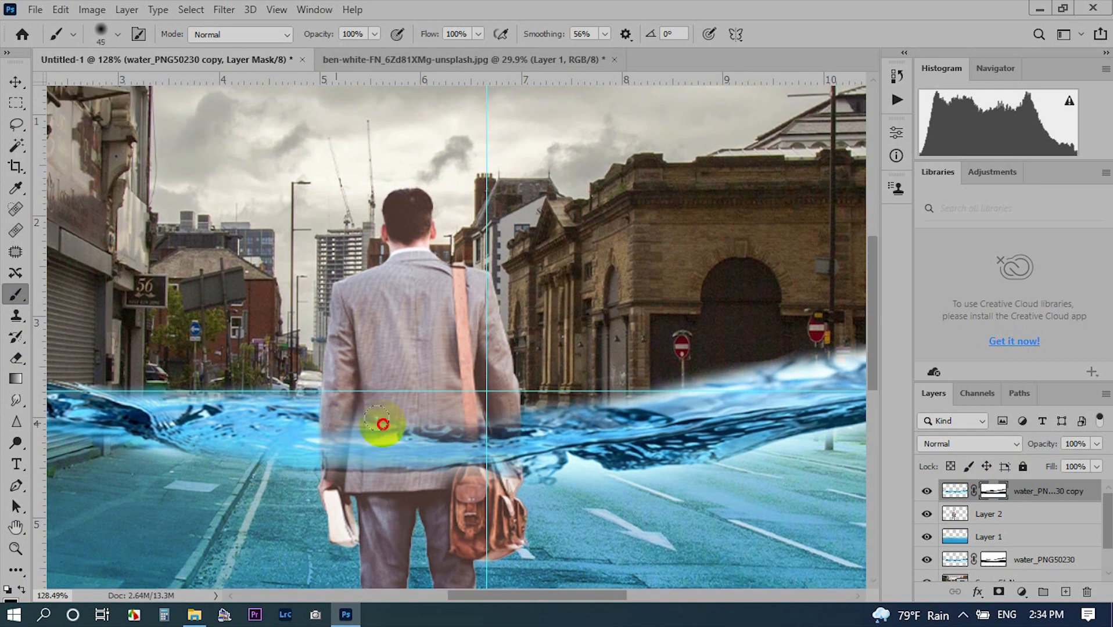
scroll(451, 403, "down", 5)
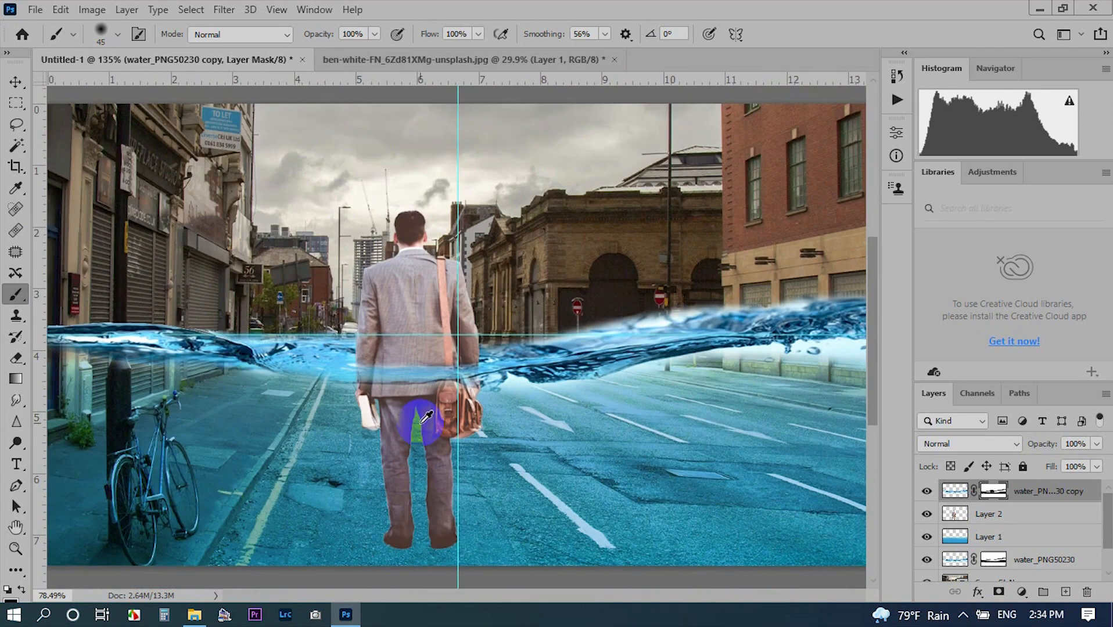
scroll(291, 212, "up", 3)
- Select Layer 2 and close the ben-white-FN_6Zd81XMg-unsplash.jpg document without saving its changes
left_click(984, 522)
left_click(523, 60)
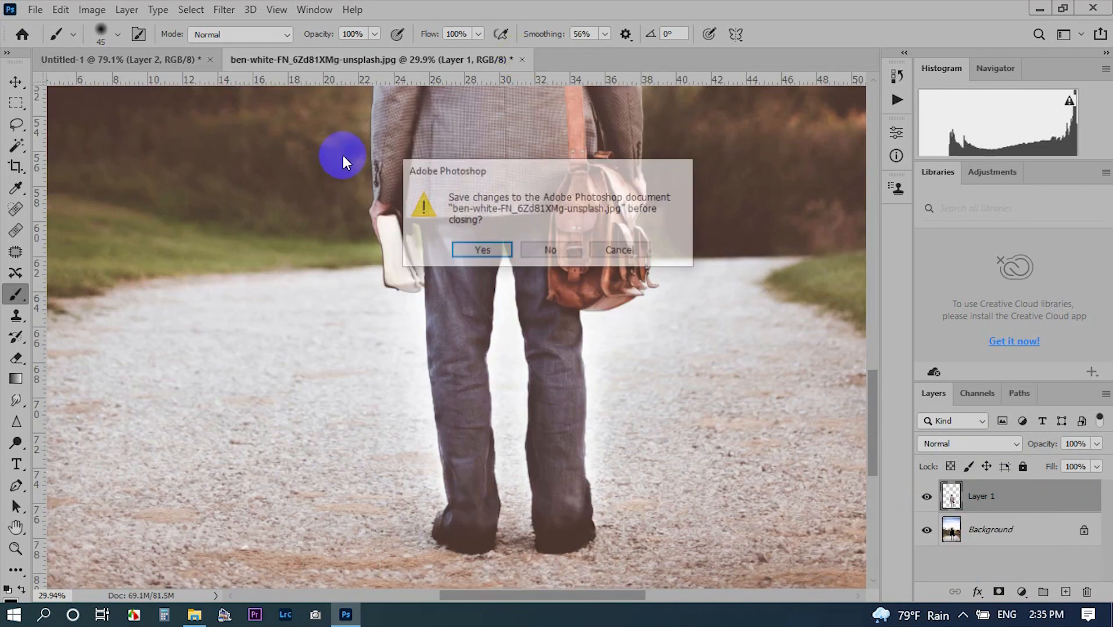
left_click(551, 251)
scroll(520, 353, "down", 1)
key("ctrl+l")
left_click_drag(541, 395, 562, 393)
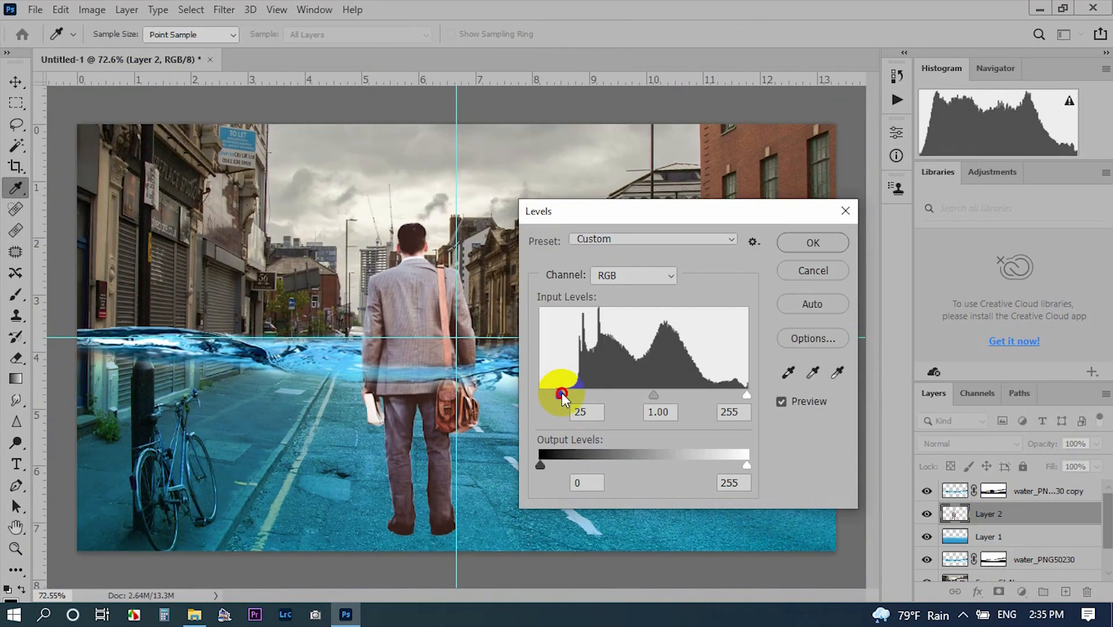
left_click_drag(655, 395, 658, 395)
left_click(811, 272)
- Apply Levels to the Swan-St-Now street layer with input black at 13 and input white at 253
scroll(1000, 541, "down", 2)
left_click(994, 546)
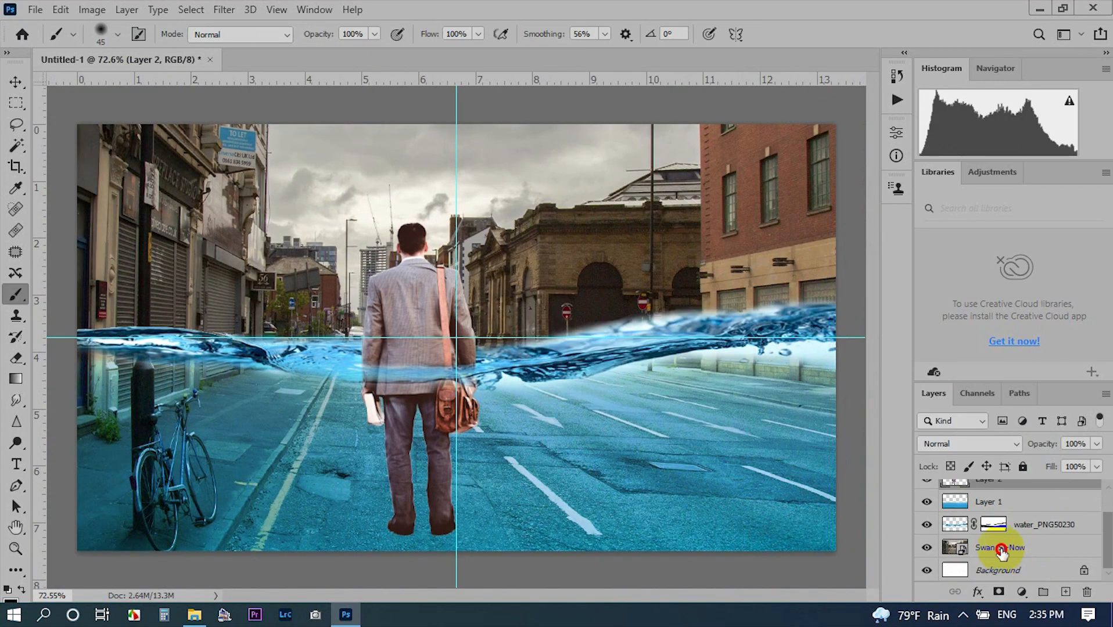
key("ctrl+l")
left_click_drag(532, 433, 545, 436)
left_click_drag(738, 432, 735, 433)
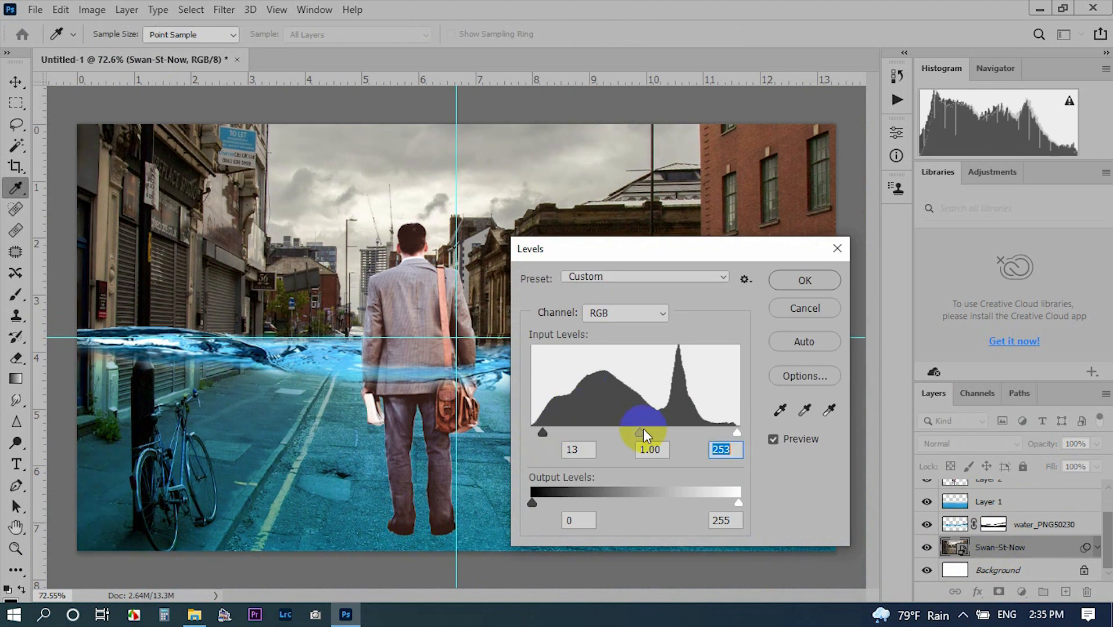
left_click(805, 280)
key("b")
key("ctrl+minus")
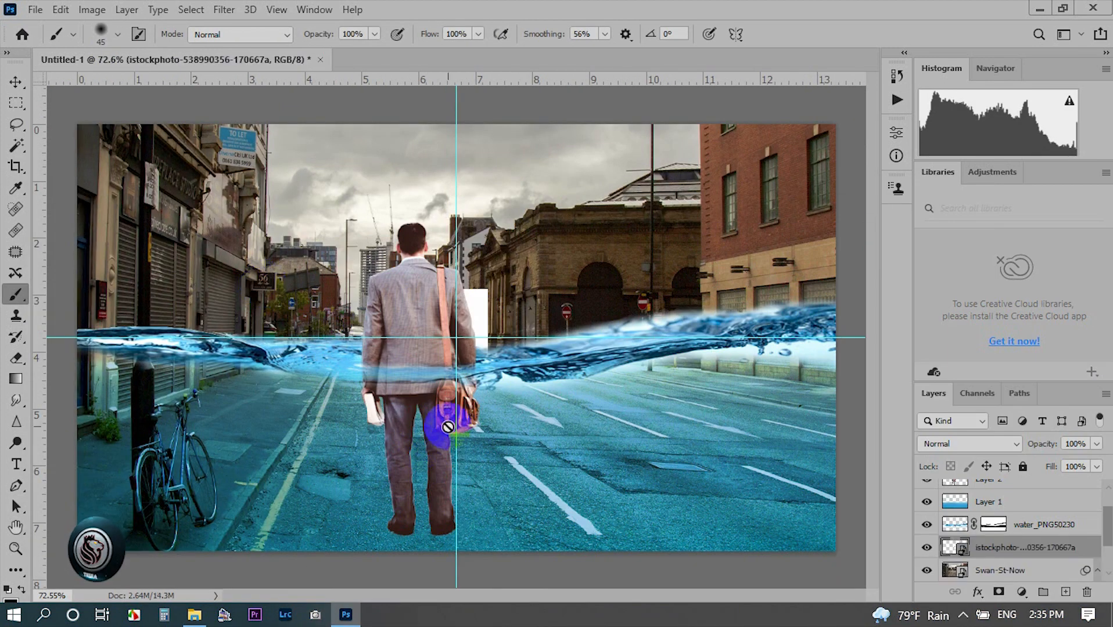
- Enlarge the placed street clock image and position it over the shopfronts beside the man, above the bicycle
key("ctrl+t")
left_click_drag(489, 288, 586, 141)
left_click_drag(526, 251, 242, 348)
left_click_drag(300, 236, 340, 174)
mouse_move(302, 231)
left_mouse_down()
mouse_move(288, 203)
mouse_move(291, 218)
left_mouse_up()
left_click(781, 34)
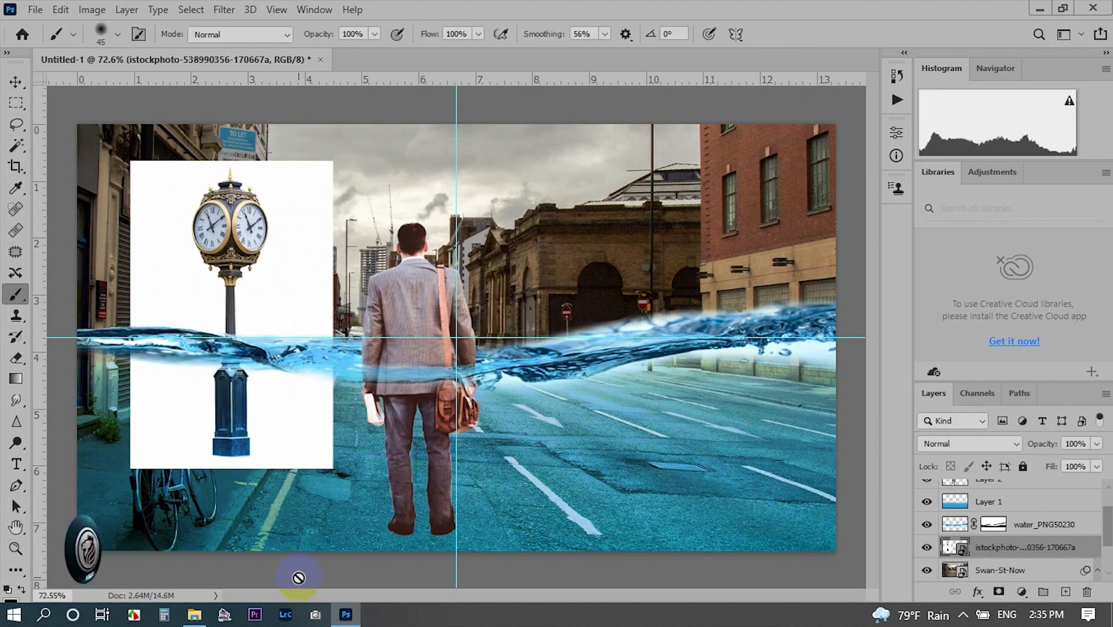
- Select the clock image's white background with the Magic Wand and invert the selection
left_click(21, 107)
left_click(17, 146)
scroll(192, 212, "up", 3)
scroll(192, 213, "up", 3)
left_click_drag(305, 166, 378, 283)
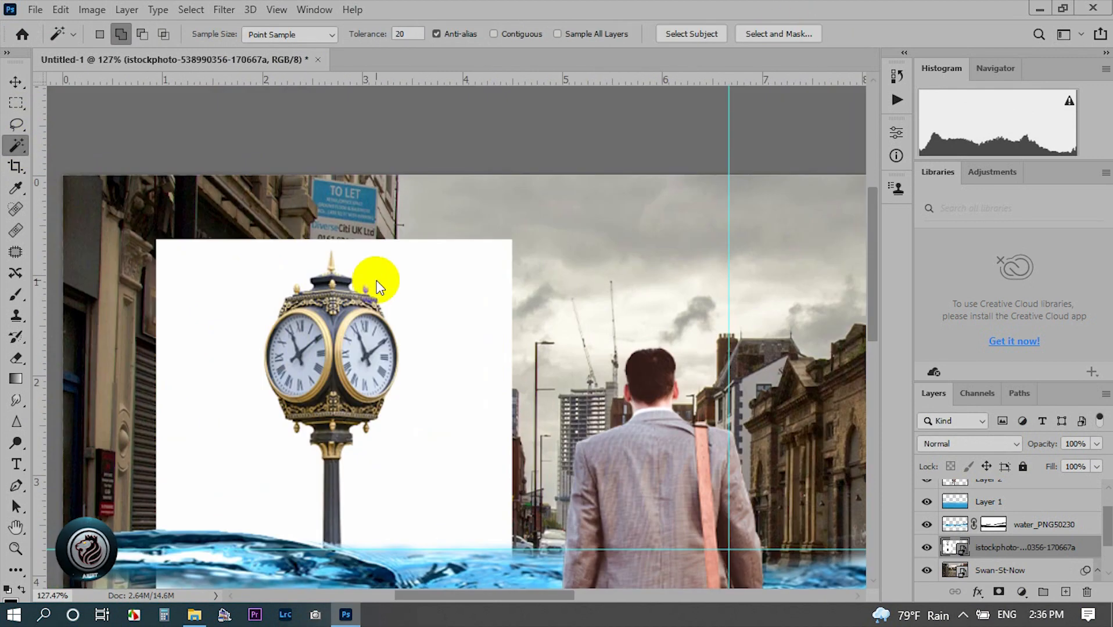
left_click(378, 283)
right_click(1014, 548)
left_click(442, 342)
key("ctrl+shift+i")
- Copy the selected clock to a new layer, delete the original istockphoto layer and select Layer 3
left_click(12, 108)
right_click(430, 355)
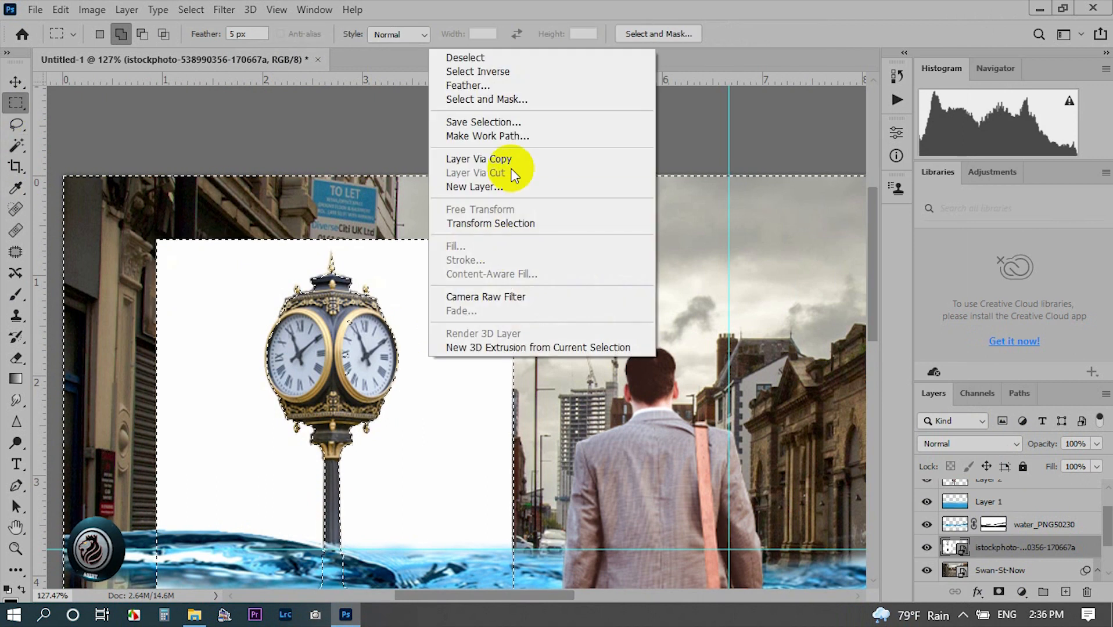
left_click(511, 160)
left_click(1003, 569)
key("Delete")
left_click(1001, 520)
- Scale the clock on Layer 3 to about 94.67% and position it on the pavement beside the bicycle
scroll(330, 472, "down", 4)
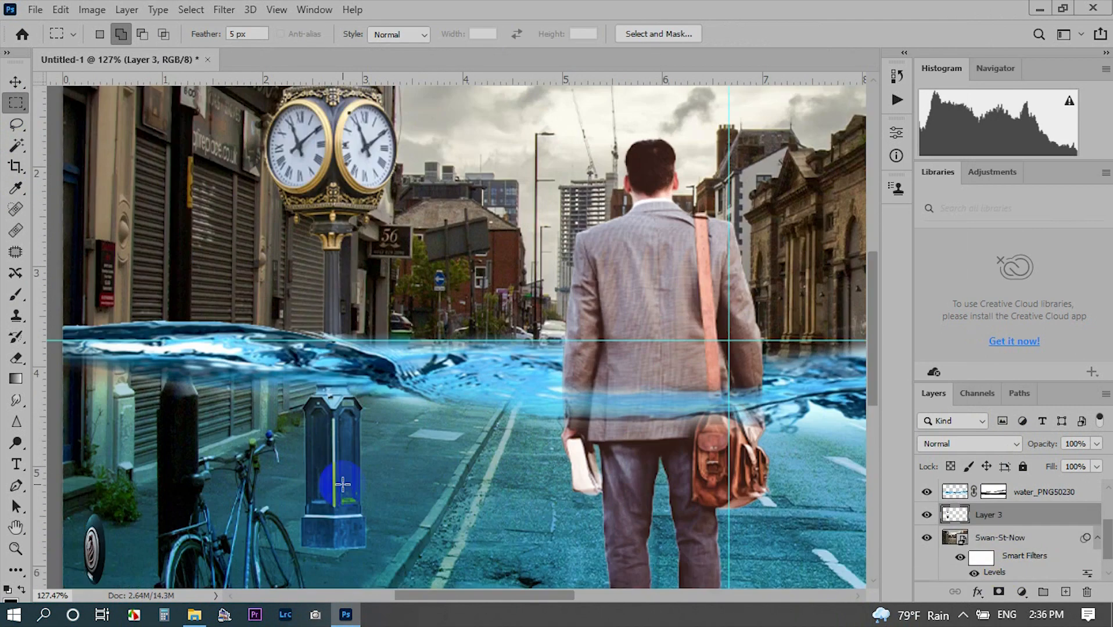
scroll(380, 348, "up", 1)
left_click_drag(334, 300, 410, 290)
key("ctrl+t")
scroll(407, 262, "down", 2)
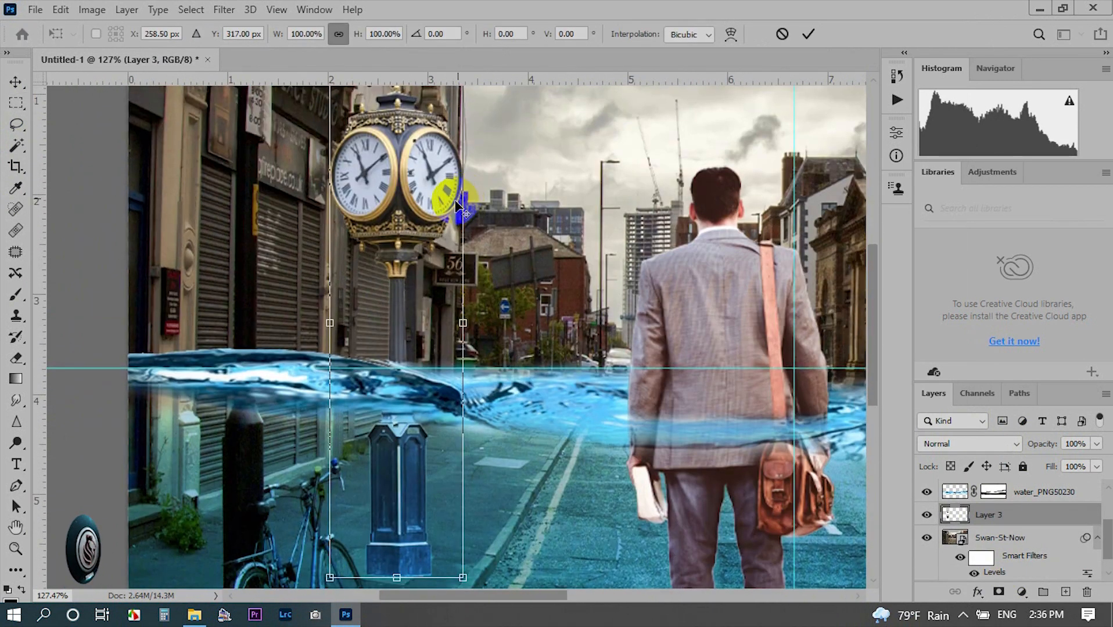
scroll(429, 204, "down", 3)
left_click_drag(462, 99, 455, 120)
left_click_drag(422, 180, 410, 174)
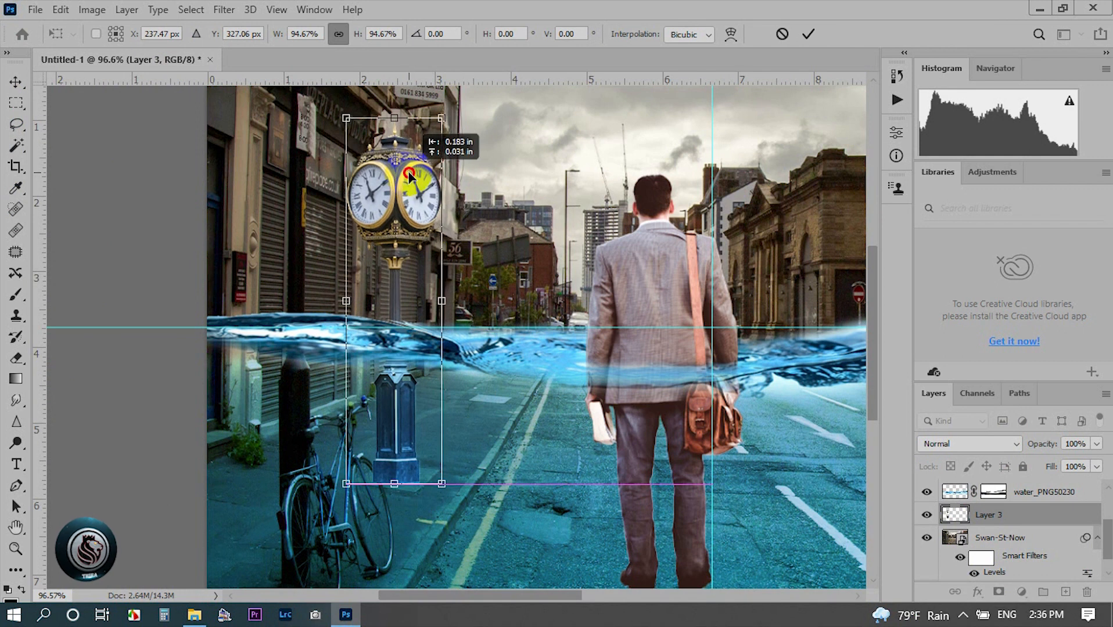
left_click(815, 36)
- Apply Levels to the clock on Layer 3 with input values 12, 0.97 and 250
scroll(405, 573, "up", 6)
scroll(517, 435, "down", 5)
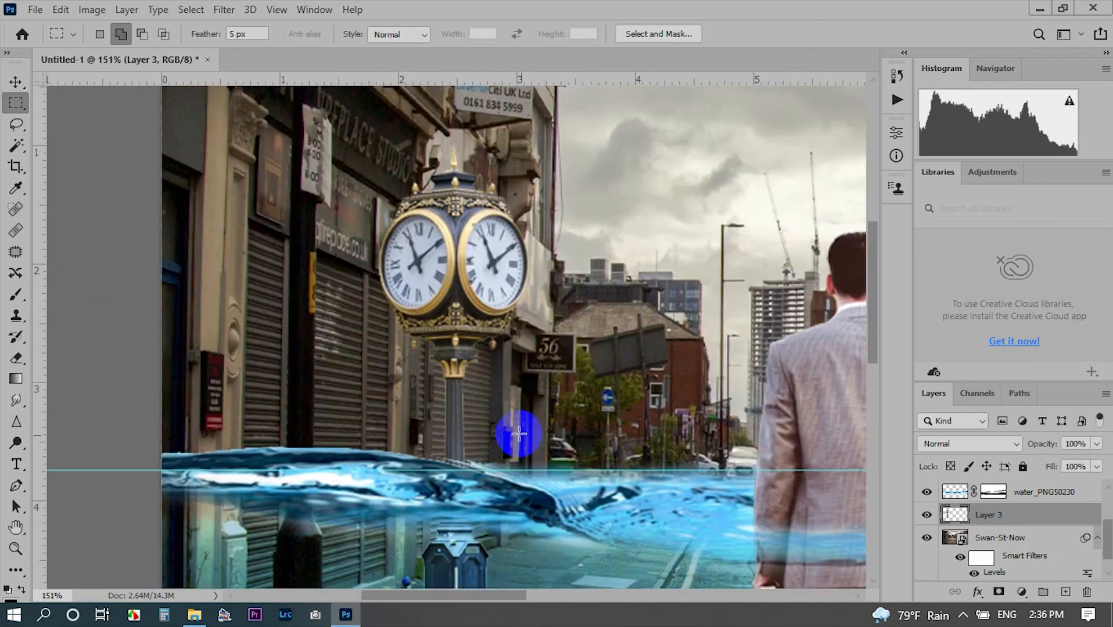
key("ctrl+l")
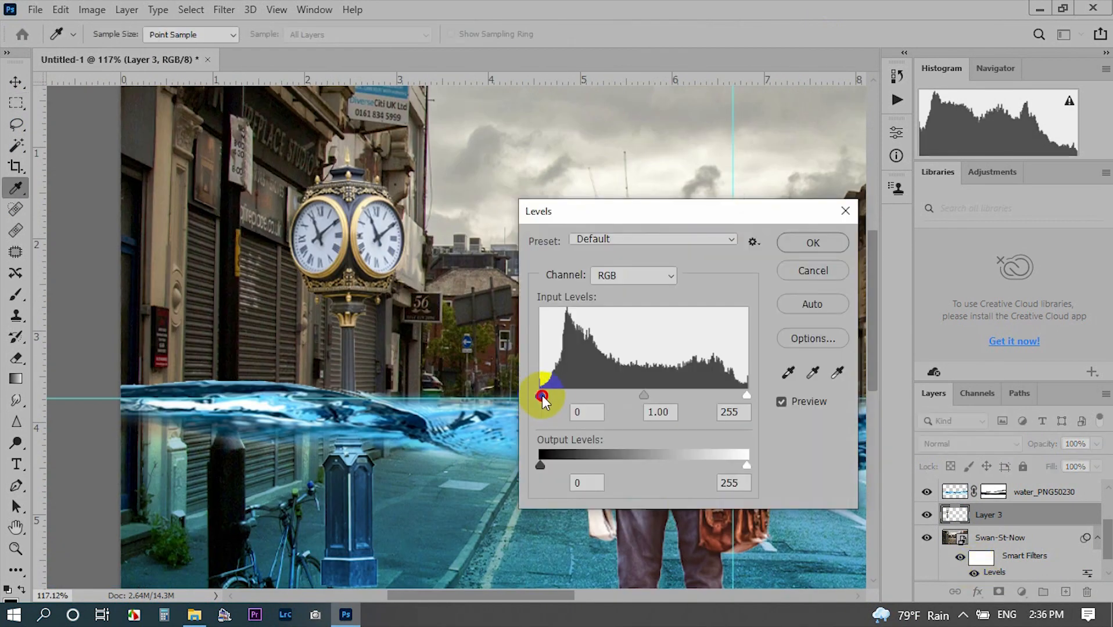
left_click(650, 394)
left_click(745, 394)
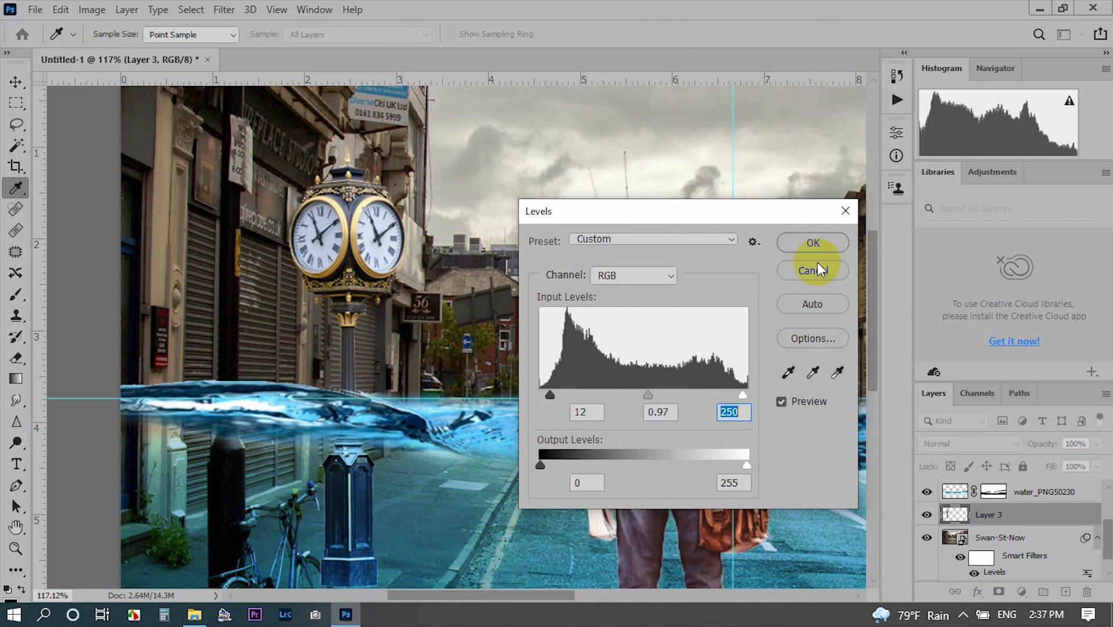
left_click(813, 243)
- Add a Vibrance adjustment clipped to Layer 3 with vibrance set to -19
left_click(1022, 593)
left_click(1013, 427)
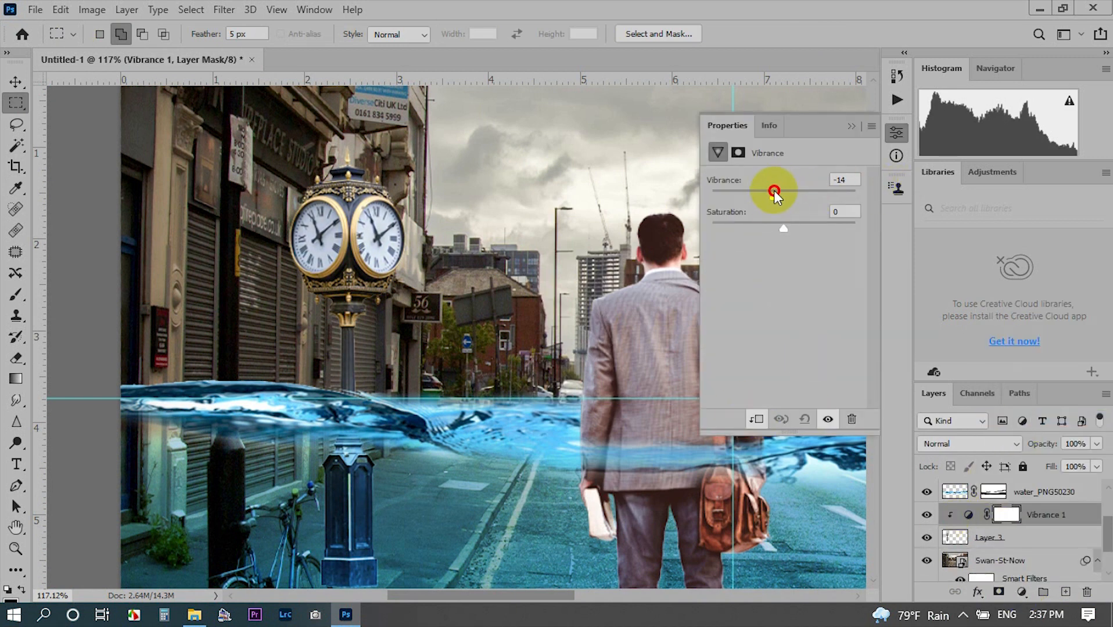
left_click(852, 126)
scroll(522, 244, "down", 3)
scroll(522, 244, "up", 3)
double_click(968, 515)
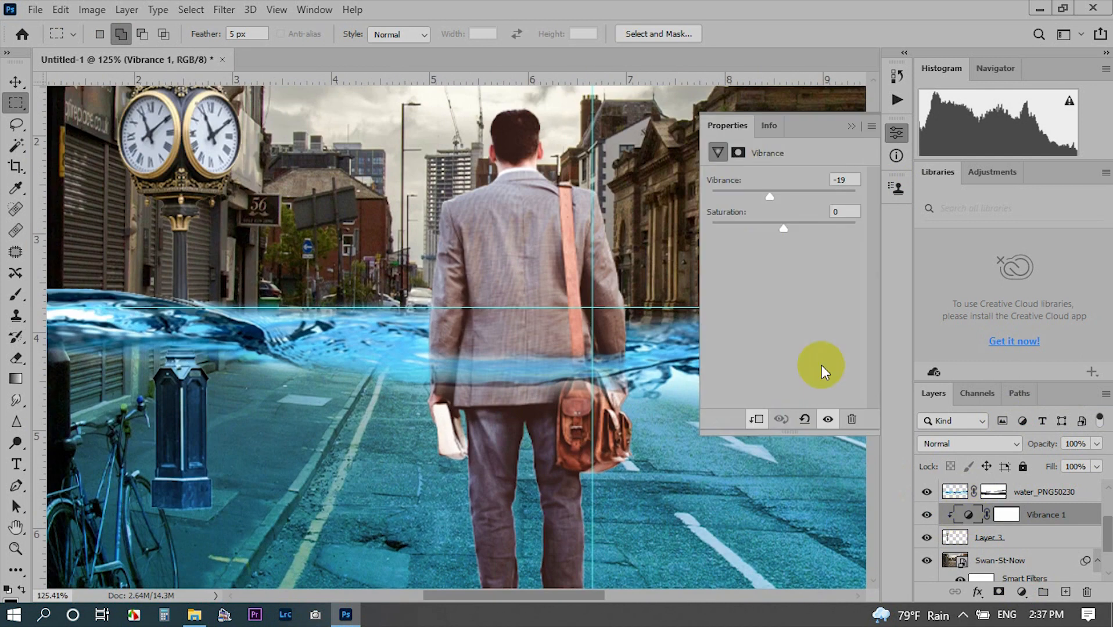
left_click(851, 126)
- Add a layer mask to Layer 3 and soften the bottom edge of the clock's base with a size 9 brush
scroll(308, 268, "down", 3)
scroll(308, 268, "up", 5)
left_click_drag(250, 378, 480, 264)
left_click(1005, 538)
left_click(999, 592)
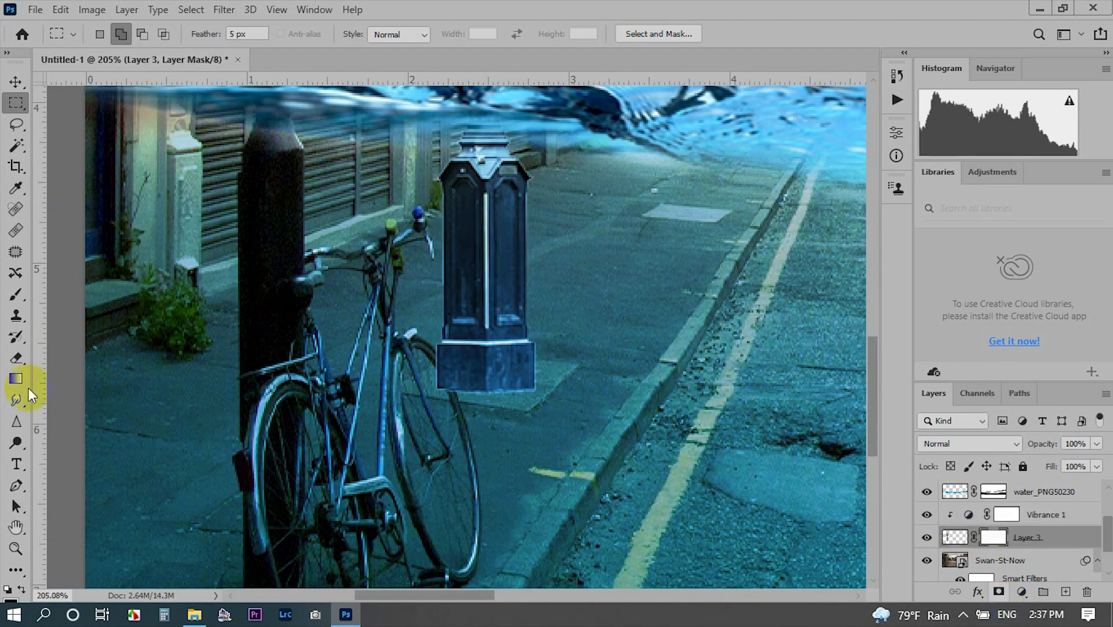
left_click(16, 299)
scroll(459, 400, "up", 4)
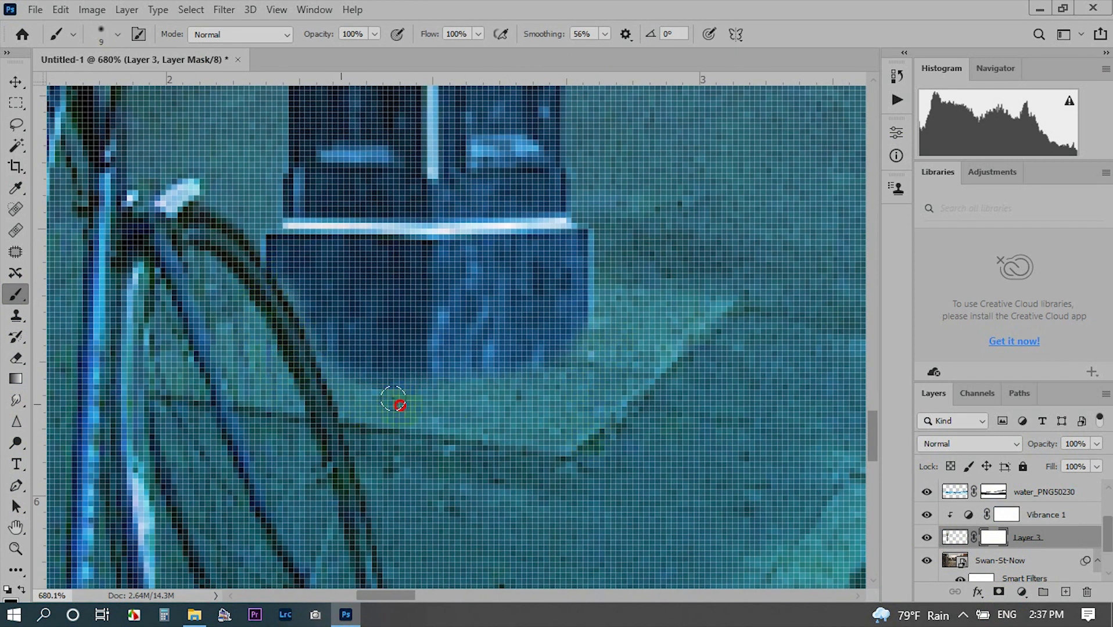
scroll(575, 359, "down", 6)
- Select the water_PNG50230 copy's layer mask and set the brush size to 40 for the wave at the clock post
scroll(999, 505, "up", 3)
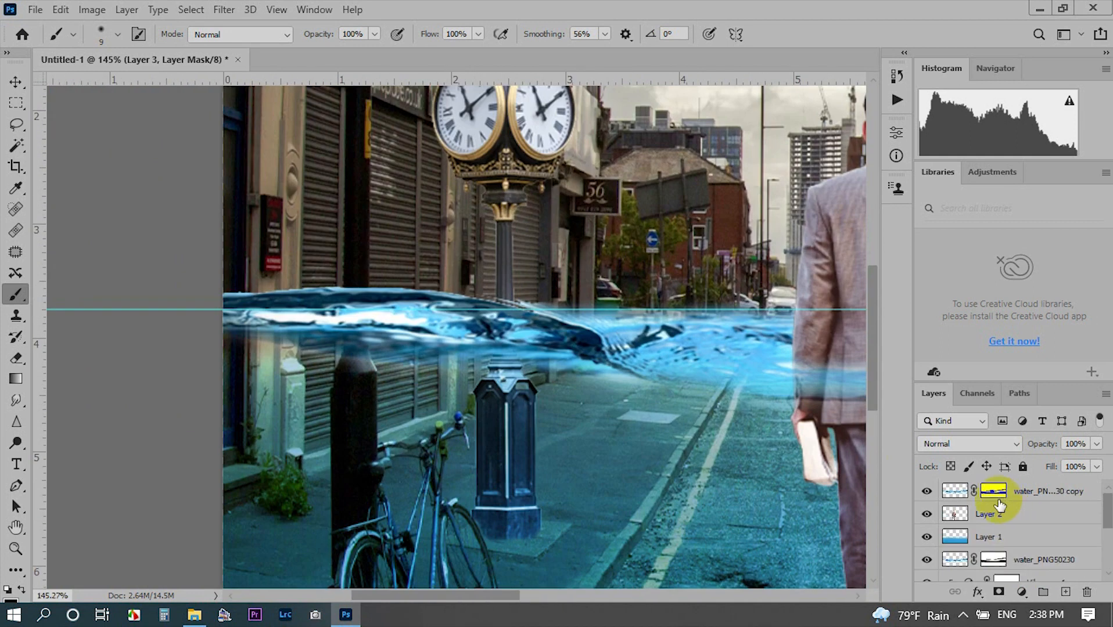
scroll(551, 317, "up", 3)
left_click(988, 493)
scroll(447, 349, "up", 2)
key("bracketright")
key("bracketright")
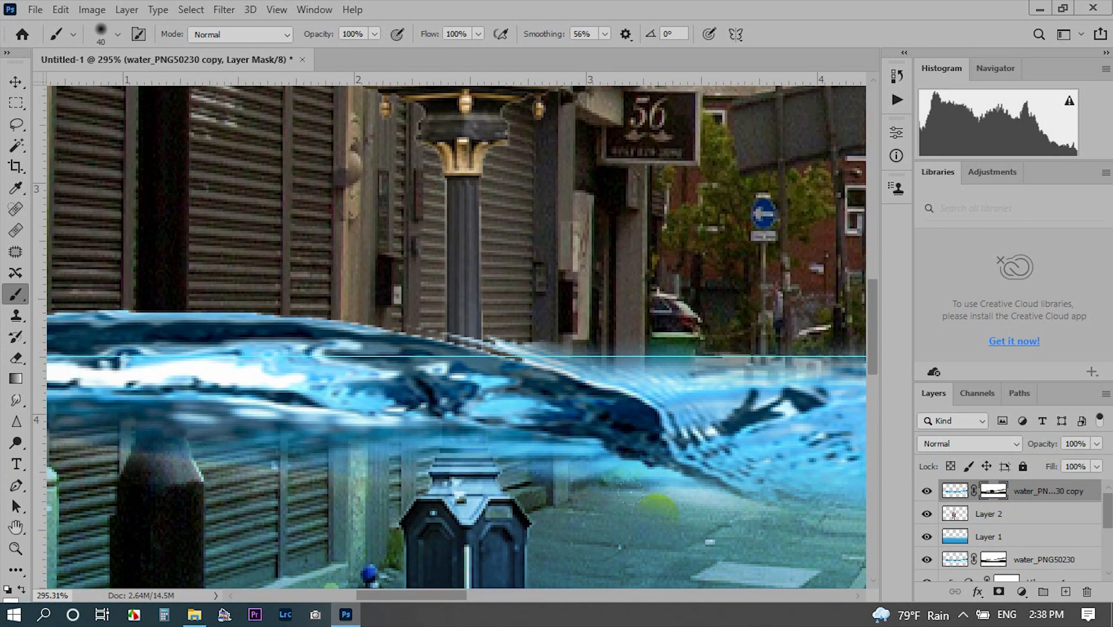
scroll(527, 423, "down", 4)
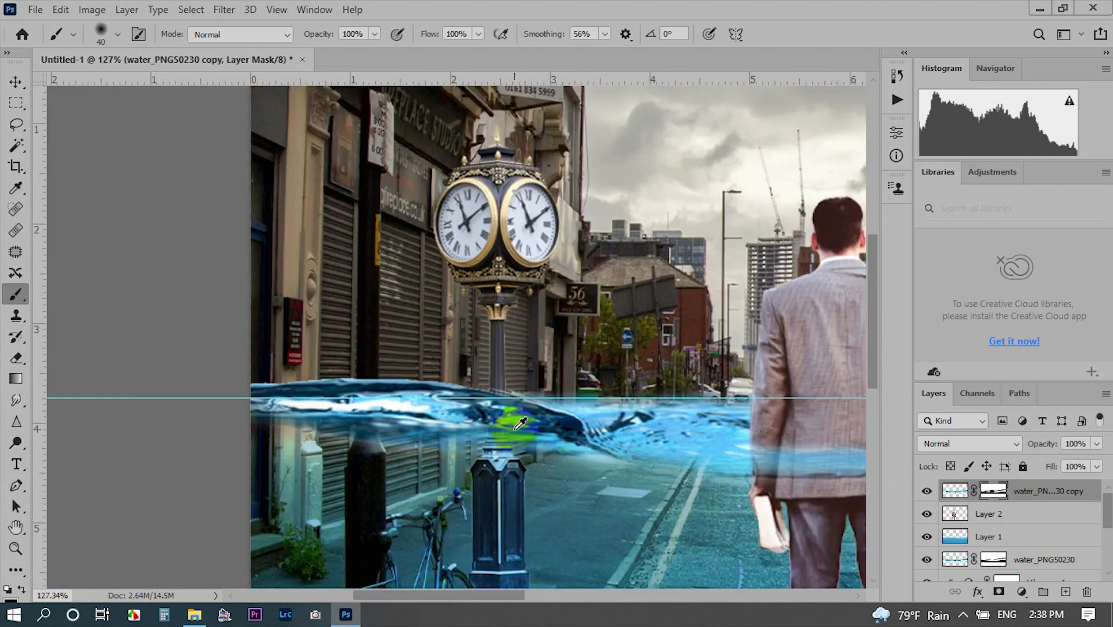
- Check how the water layers overlap the clock post by toggling layer visibility and comparing the masks of Layer 3 and the water_PNG50230 copy
scroll(552, 386, "up", 4)
left_click(927, 491)
left_click(927, 492)
scroll(990, 560, "down", 2)
scroll(993, 562, "up", 1)
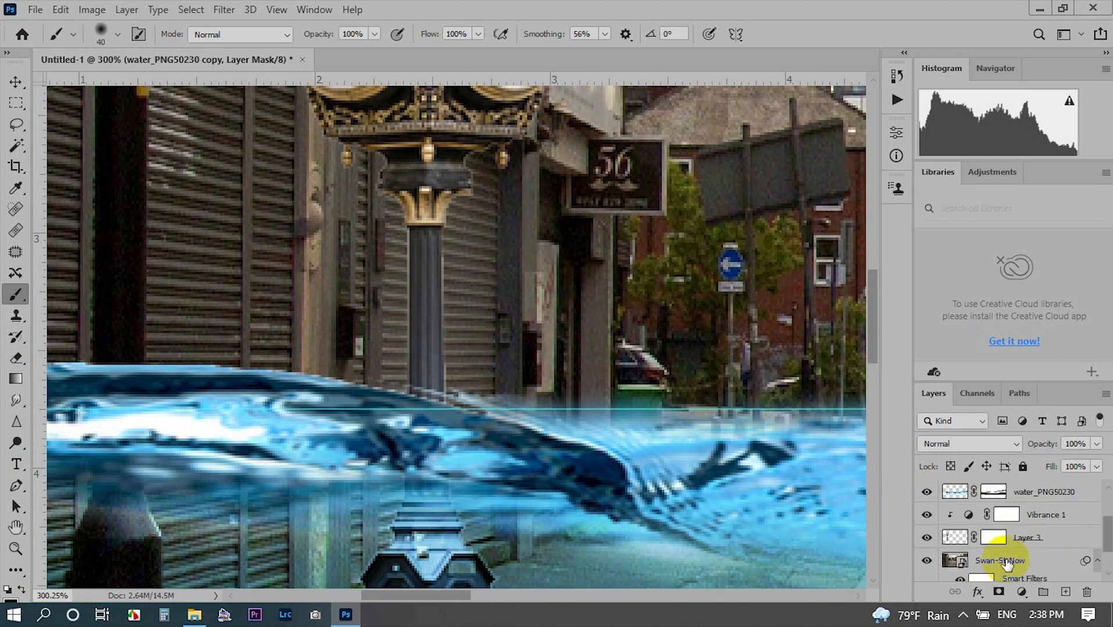
left_click(1038, 561)
left_click(927, 561)
left_click(992, 561)
scroll(413, 418, "down", 2)
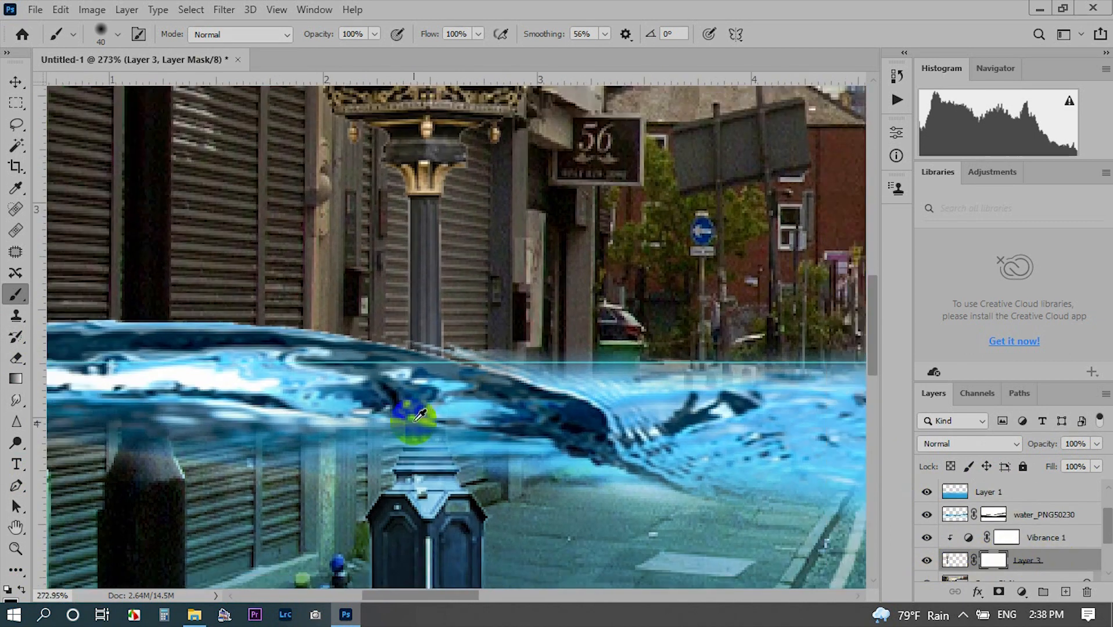
scroll(414, 418, "up", 3)
scroll(1024, 566, "up", 2)
left_click(1001, 492)
scroll(1011, 517, "down", 2)
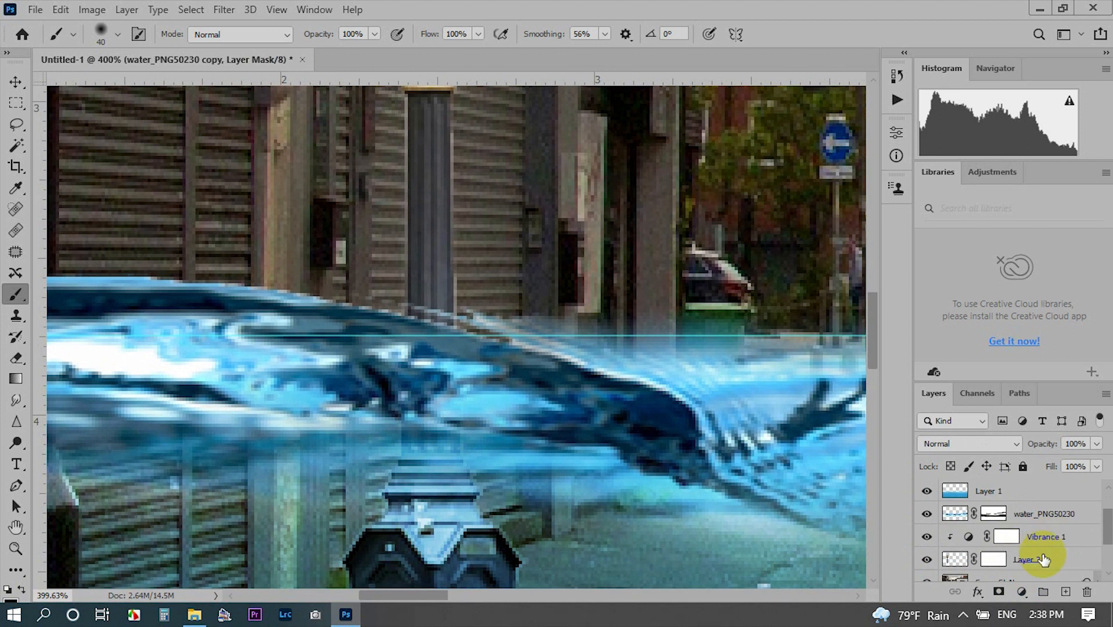
- Move Vibrance 1 and Layer 3 together above Layer 2, directly beneath the water_PNG50230 copy
left_click(1042, 539)
left_click(1042, 559, "shift")
left_click_drag(1042, 559, 1020, 506)
scroll(507, 405, "down", 4)
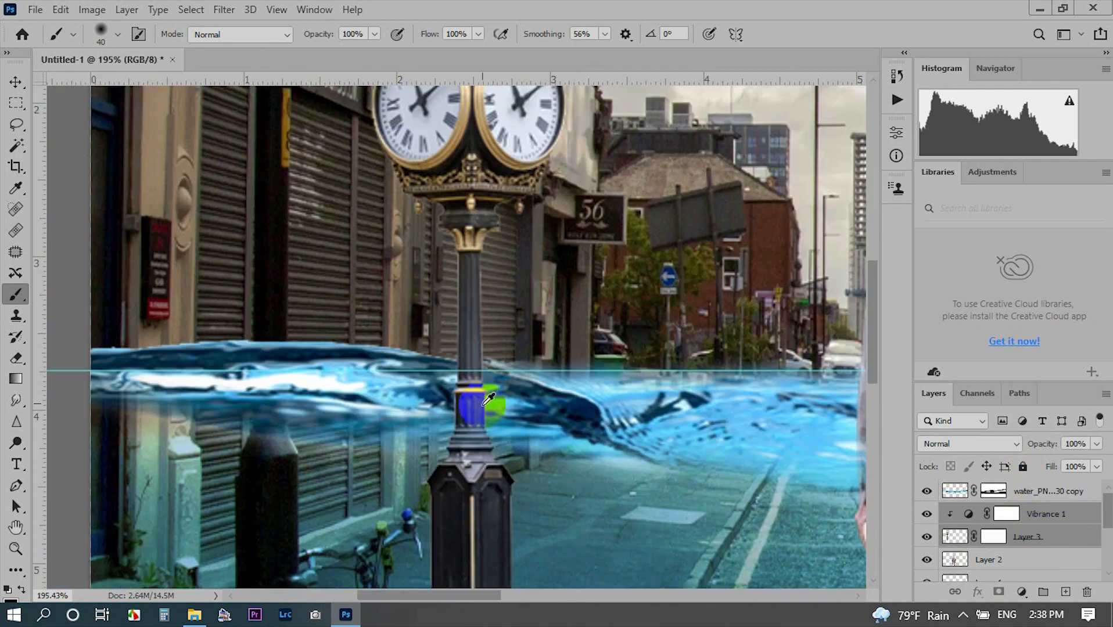
- Select only Layer 3 and examine the clock's base and its post at the waterline
scroll(487, 574, "up", 5)
left_click_drag(459, 517, 556, 267)
scroll(557, 266, "down", 3)
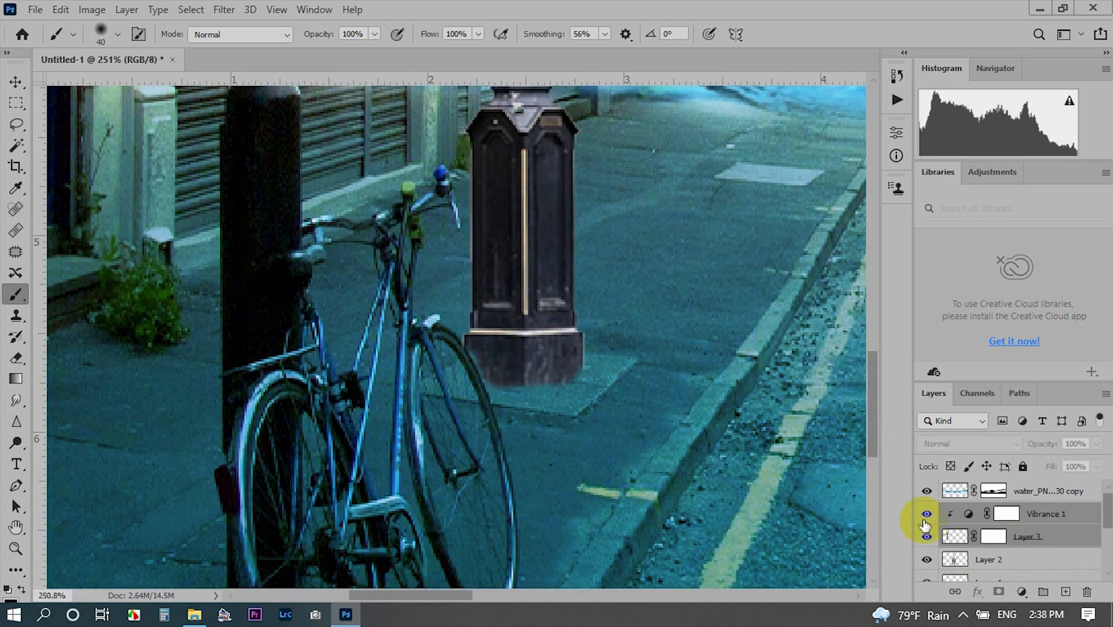
left_click(1046, 539, "ctrl")
scroll(528, 326, "down", 4)
left_click(1057, 538)
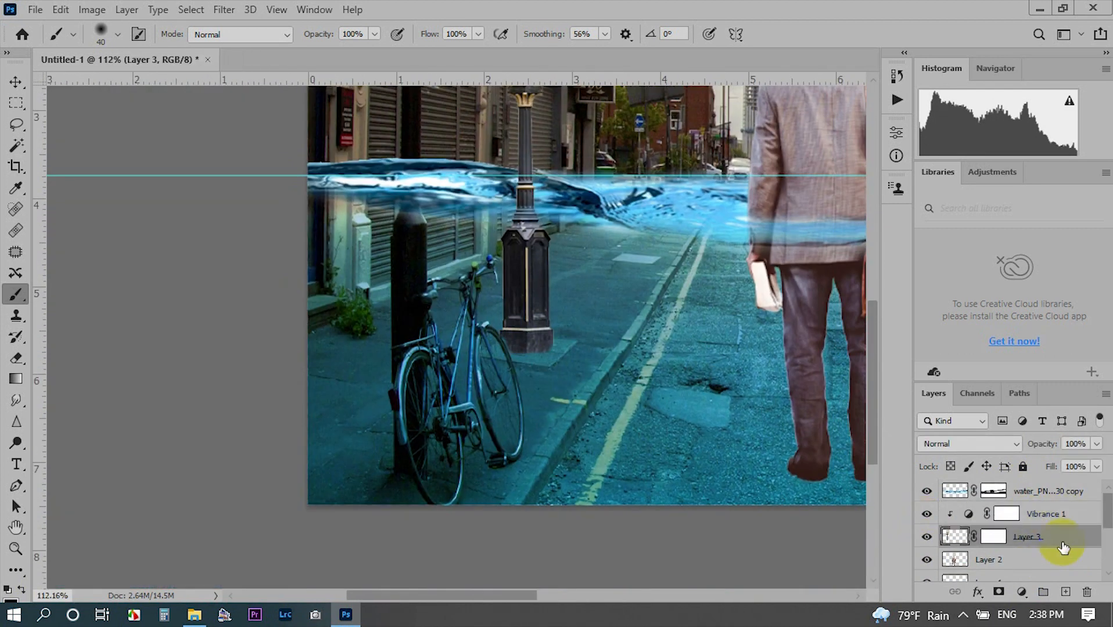
left_click_drag(693, 258, 614, 326)
scroll(462, 356, "up", 4)
scroll(479, 385, "up", 3)
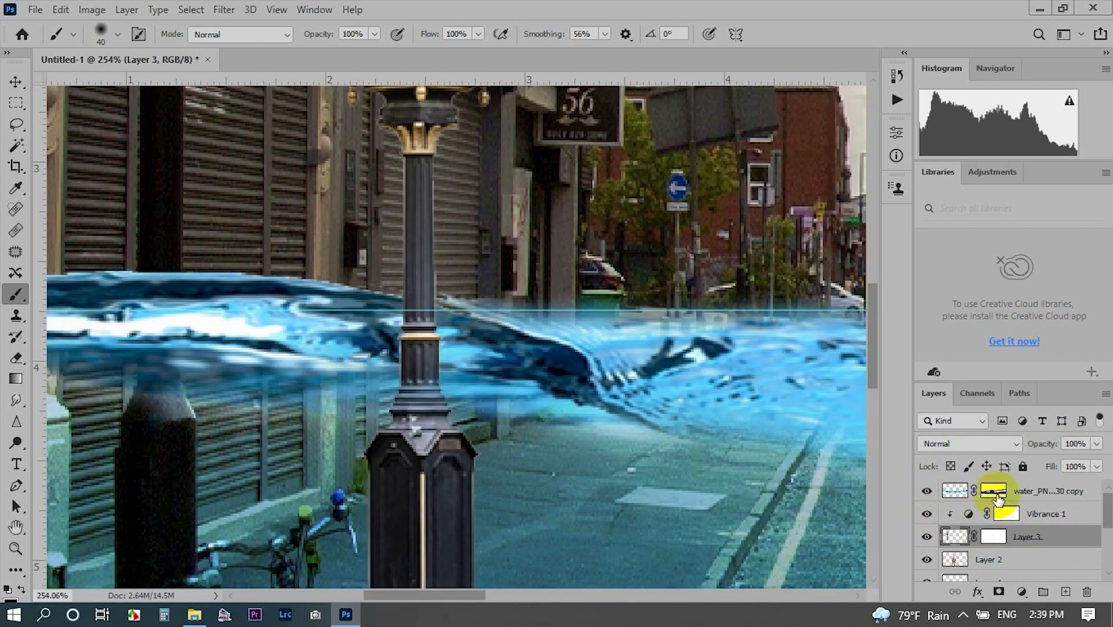
- Paint on the water_PNG50230 copy's layer mask with a 20 px brush so the wave crosses in front of the clock post
left_click(994, 491)
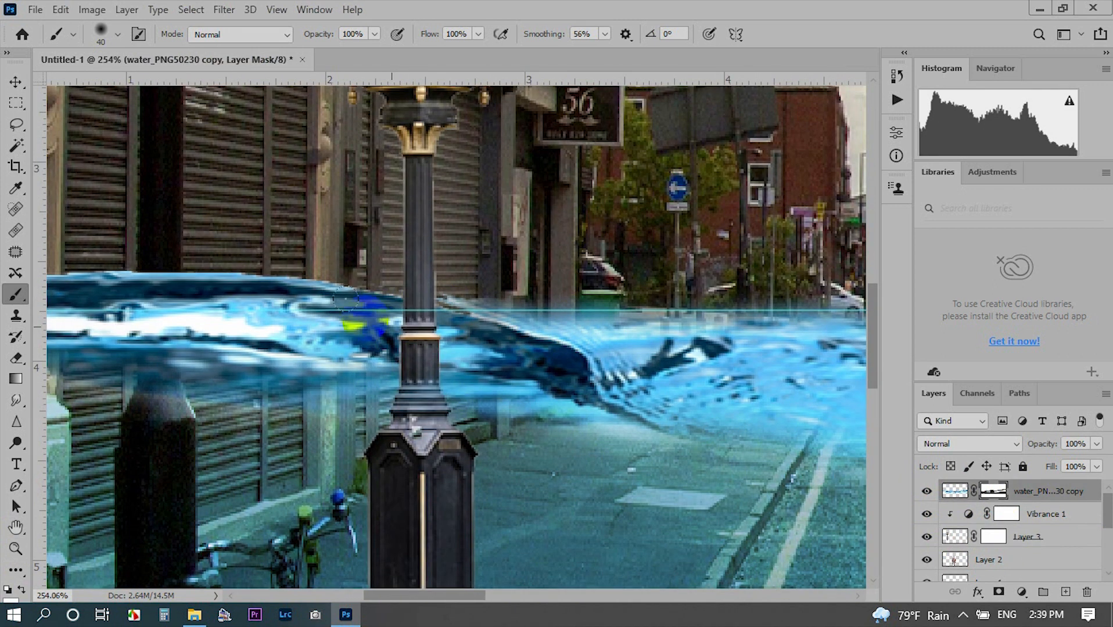
left_click_drag(309, 303, 542, 351)
key("ctrl+z")
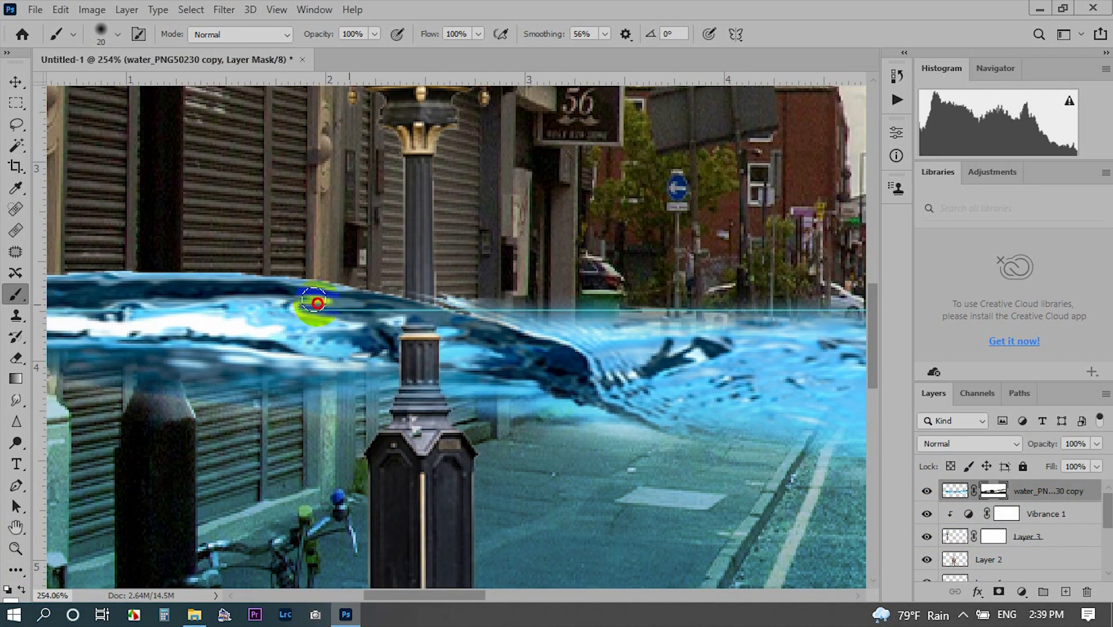
scroll(293, 323, "down", 7)
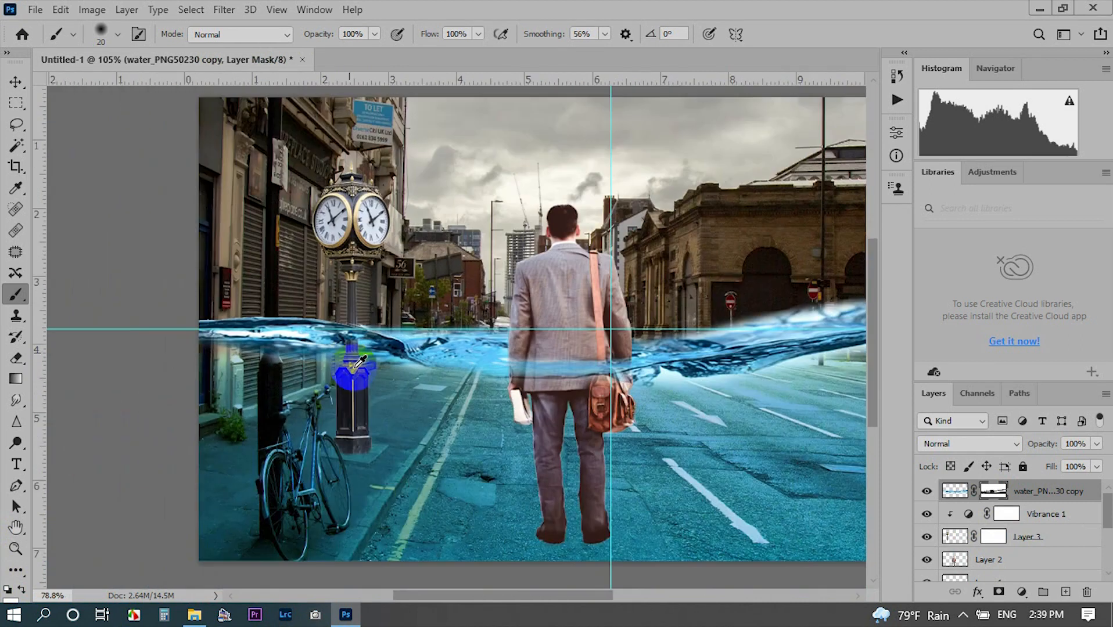
scroll(352, 378, "up", 2)
scroll(1019, 530, "down", 3)
scroll(1019, 529, "up", 1)
- Move Layer 1 above Vibrance 1, directly beneath the water_PNG50230 copy
mouse_move(1019, 516)
left_mouse_down()
mouse_move(1020, 462)
mouse_move(1019, 503)
left_mouse_up()
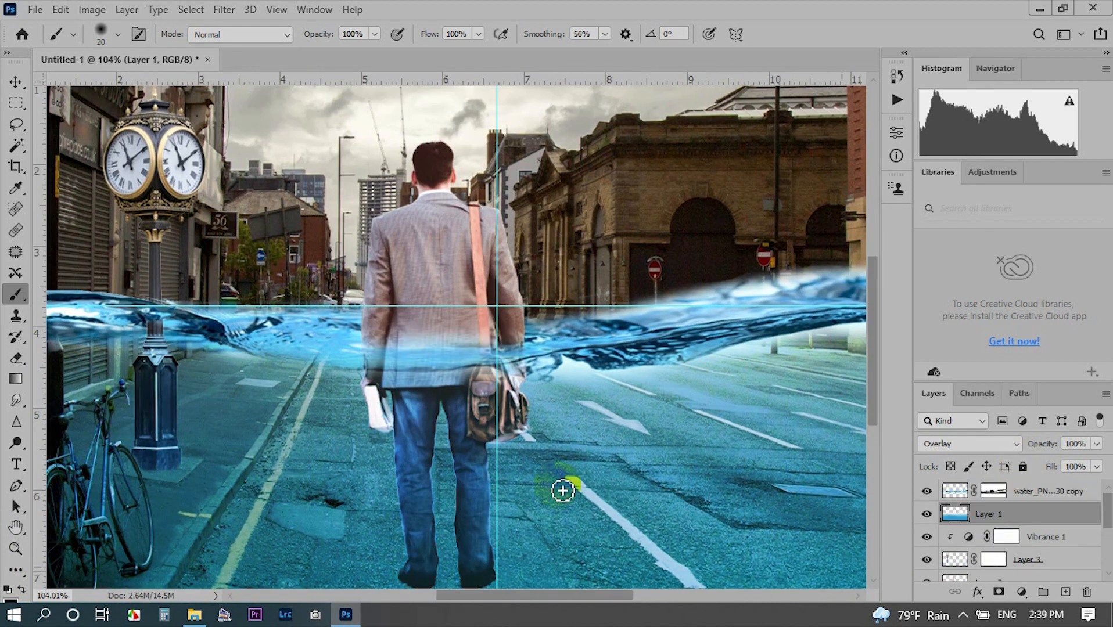
scroll(245, 418, "up", 4)
left_click_drag(203, 375, 355, 284)
scroll(320, 289, "down", 7)
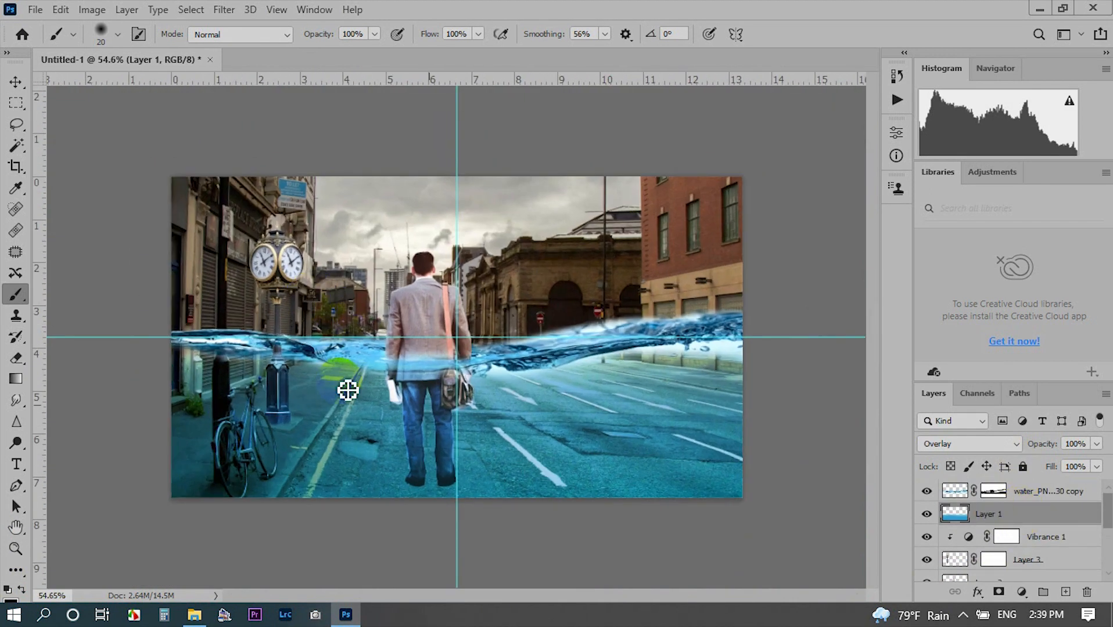
- Adjust Layer 1's midtones with Color Balance, using +9 on Cyan-Red and +23 on Yellow-Blue and shifting the Magenta-Green level
key("ctrl+b")
left_click(771, 256)
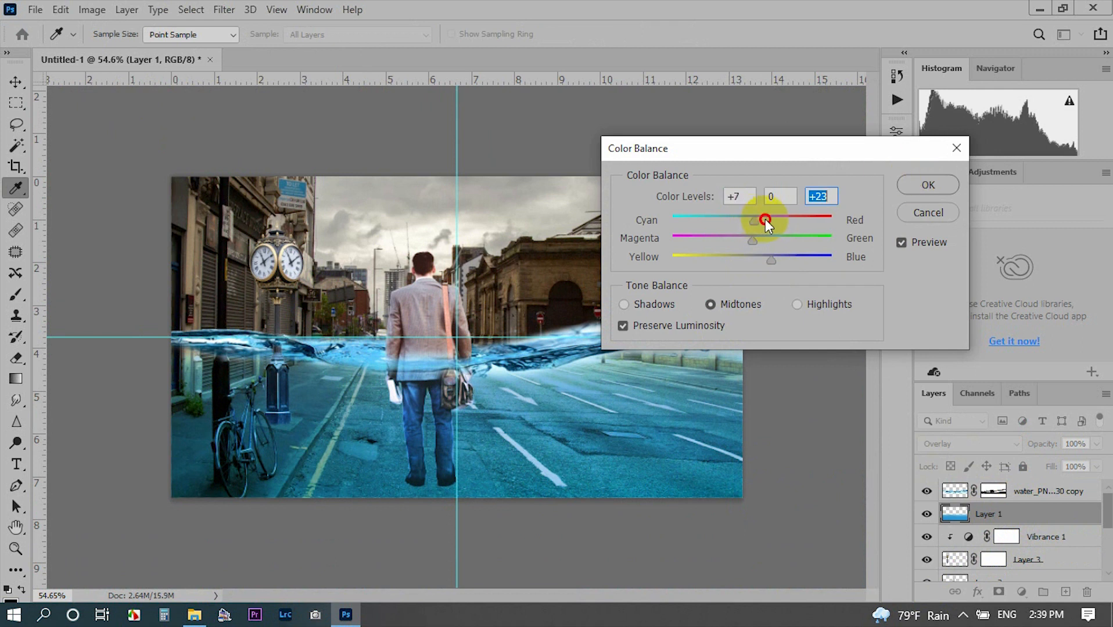
left_click_drag(765, 219, 751, 243)
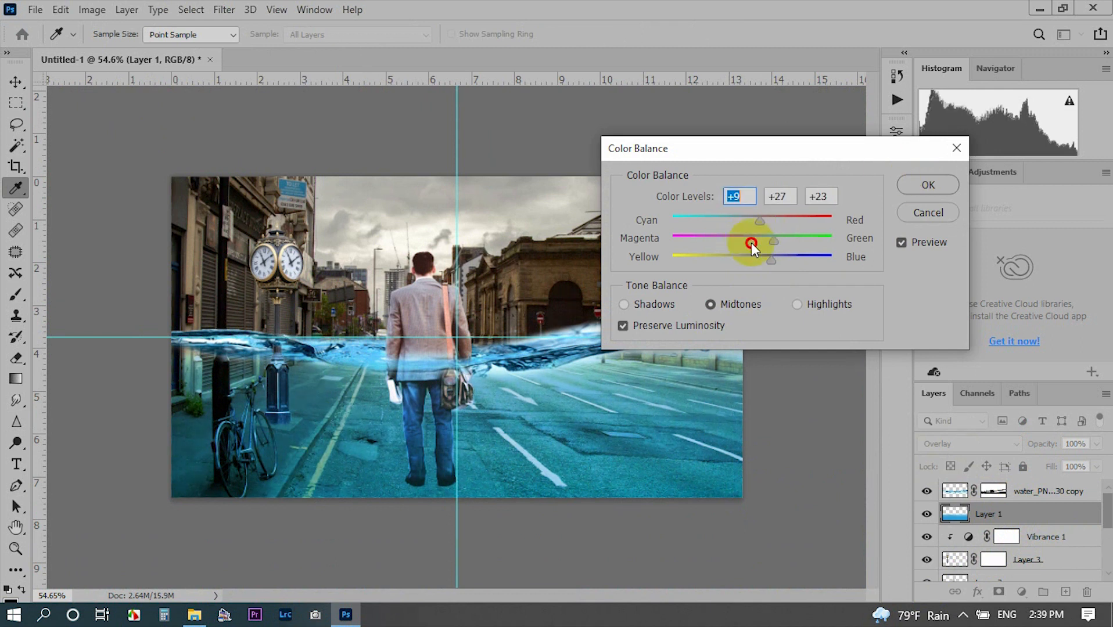
left_click(899, 191)
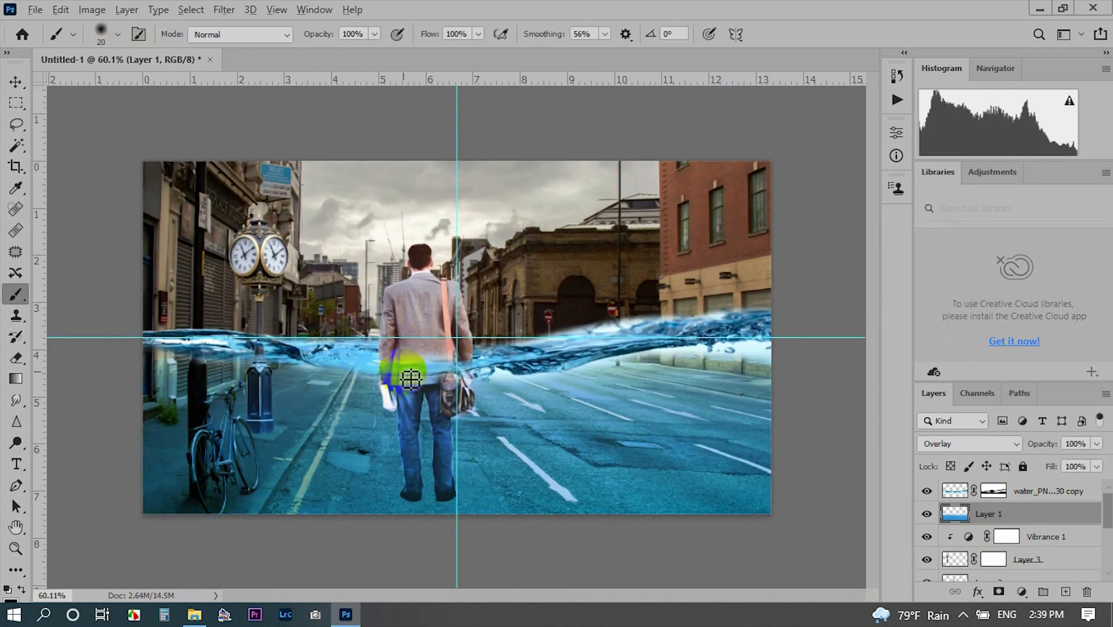
scroll(412, 379, "up", 3)
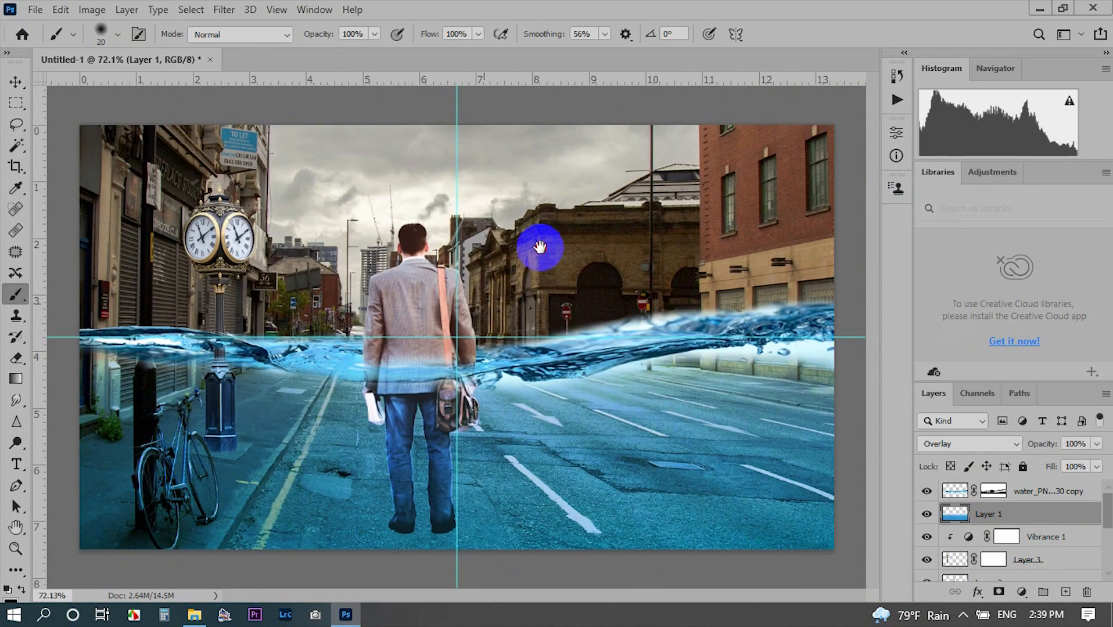
left_click_drag(372, 337, 436, 288)
- Place the bucket image R.jfif from the project's New folder into the composite
left_click(194, 614)
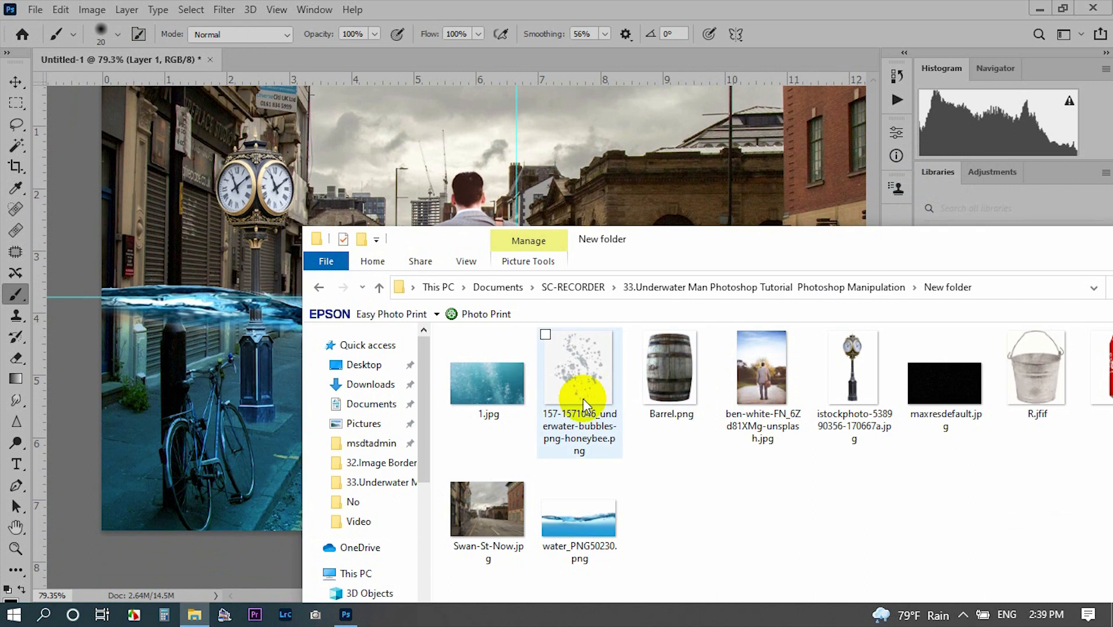
left_click_drag(913, 243, 716, 275)
left_click_drag(820, 397, 655, 248)
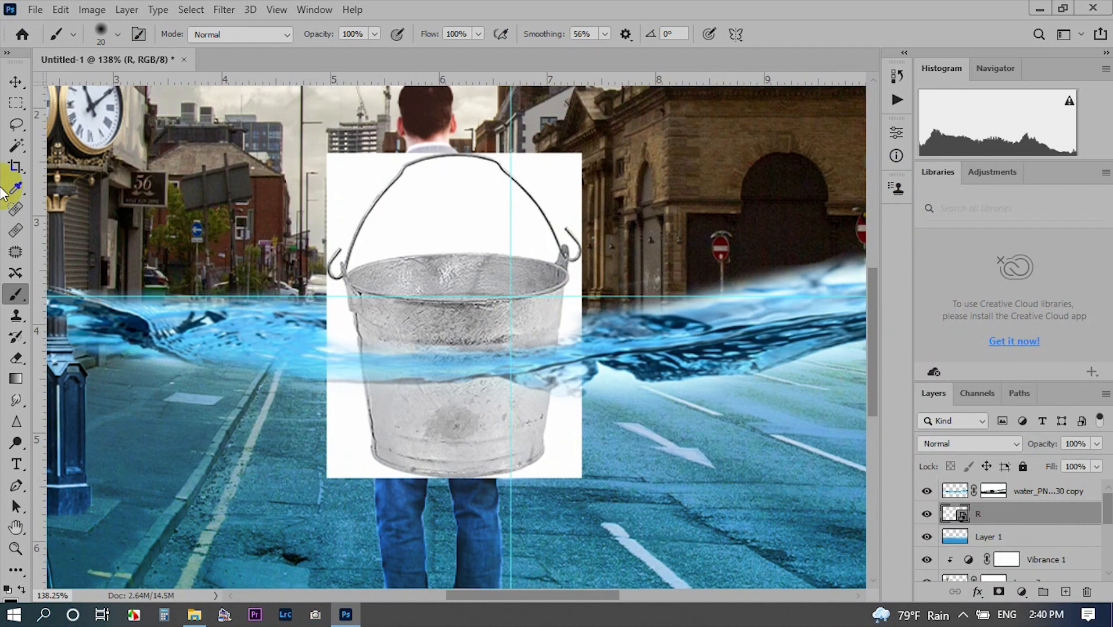
- Rasterize the bucket layer and remove the white background around the bucket and inside its handle with additive Magic Wand selections
right_click(13, 146)
left_click(74, 178)
left_click(428, 222)
left_click(494, 33)
left_click(437, 230)
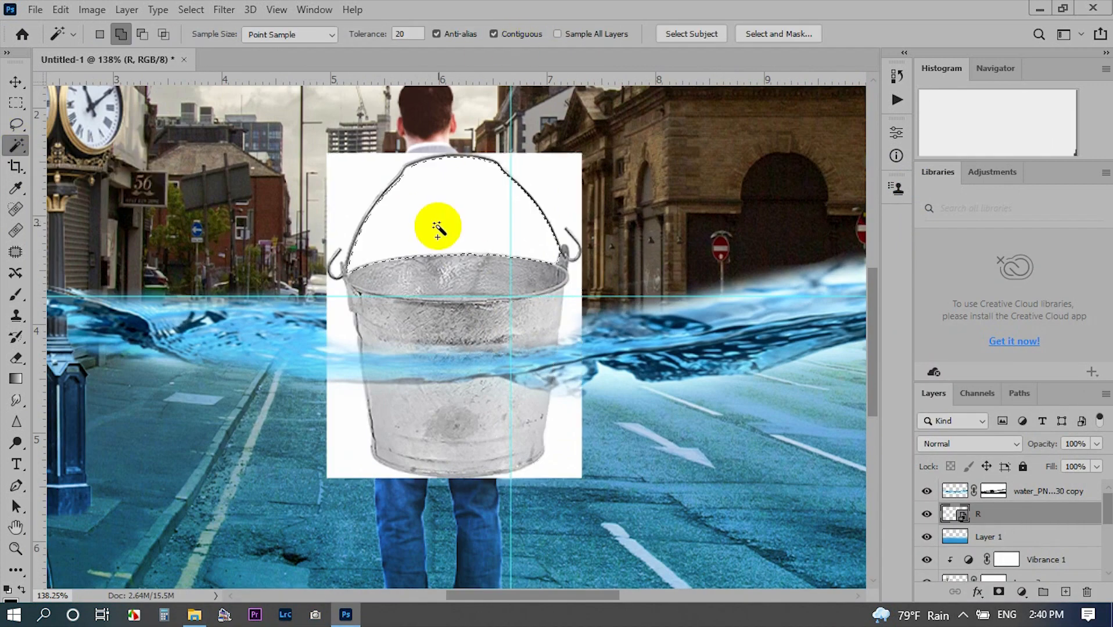
left_click(343, 347)
left_click(570, 319)
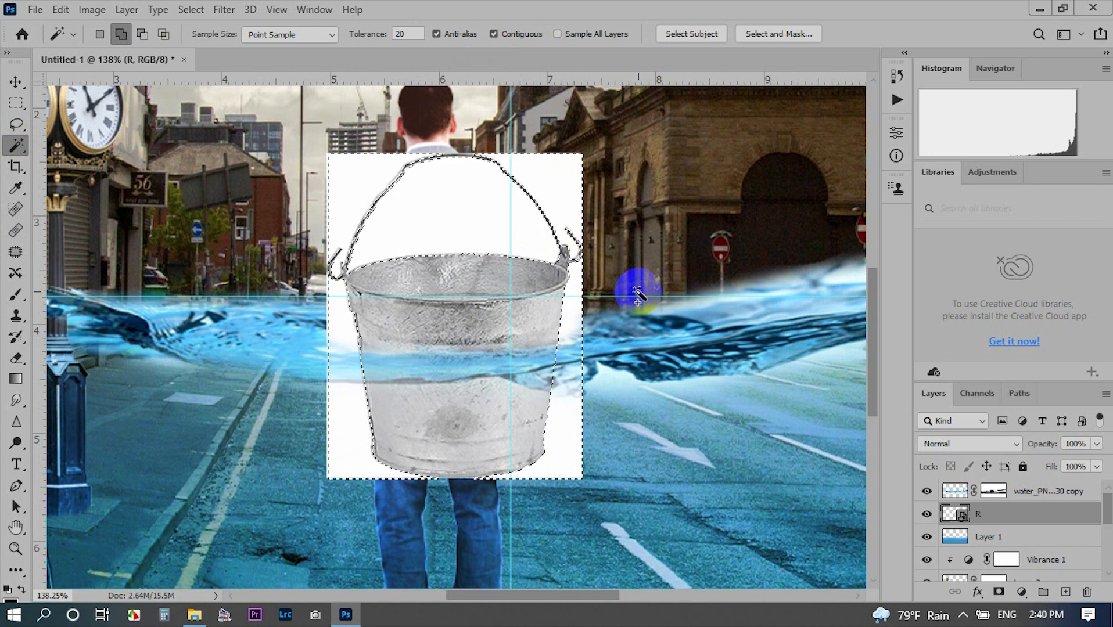
right_click(1023, 514)
left_click(908, 294)
- Scale the bucket to about 53%, rotate it about 21°, and place it in the wave in front of the stone building
key("ctrl+t")
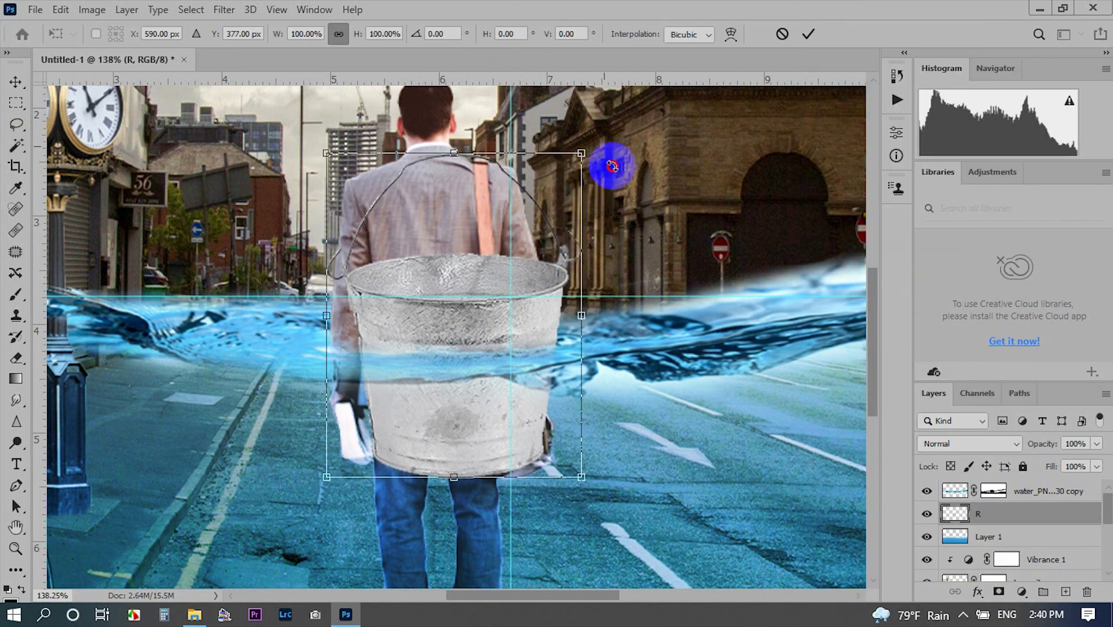
left_click_drag(609, 167, 556, 294)
left_click_drag(456, 342, 783, 288)
left_click_drag(784, 288, 636, 311)
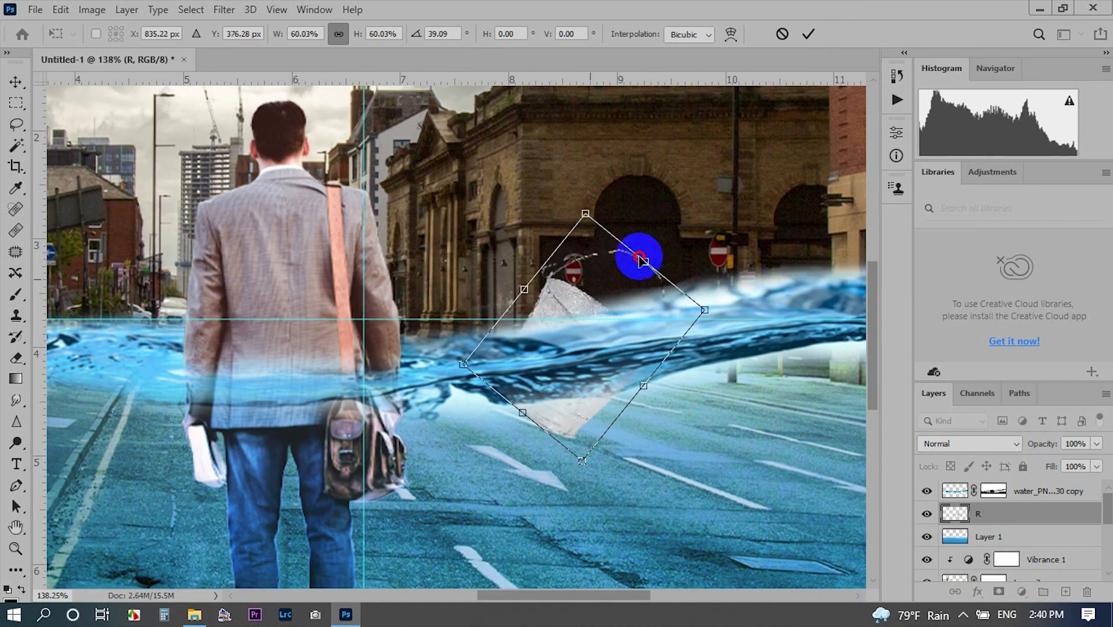
left_click_drag(639, 258, 648, 207)
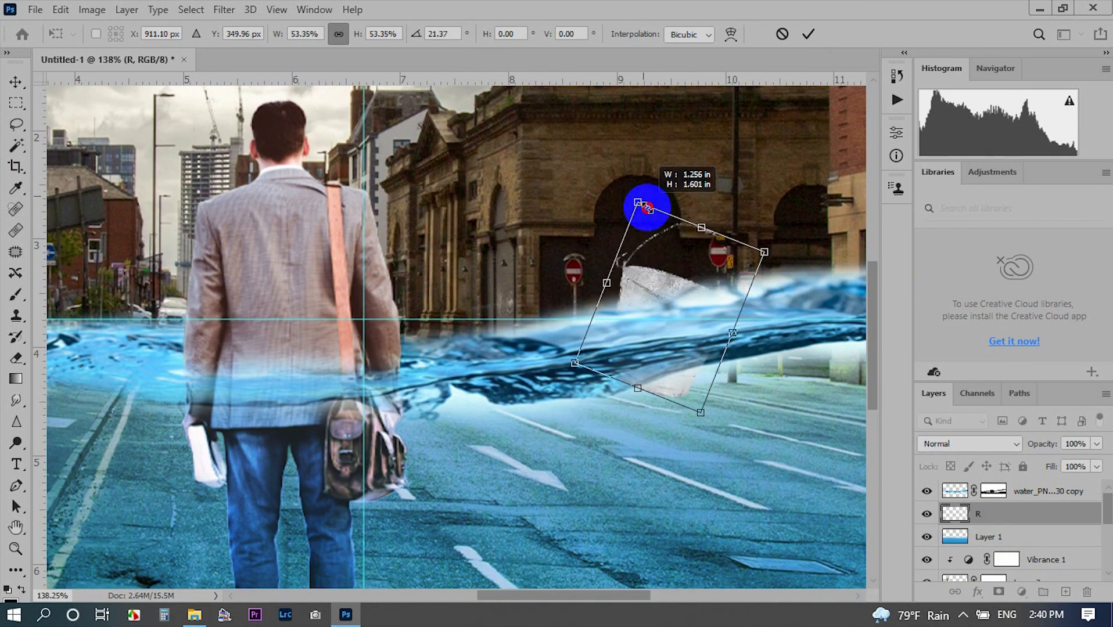
left_click(808, 34)
key("w")
scroll(614, 331, "up", 5)
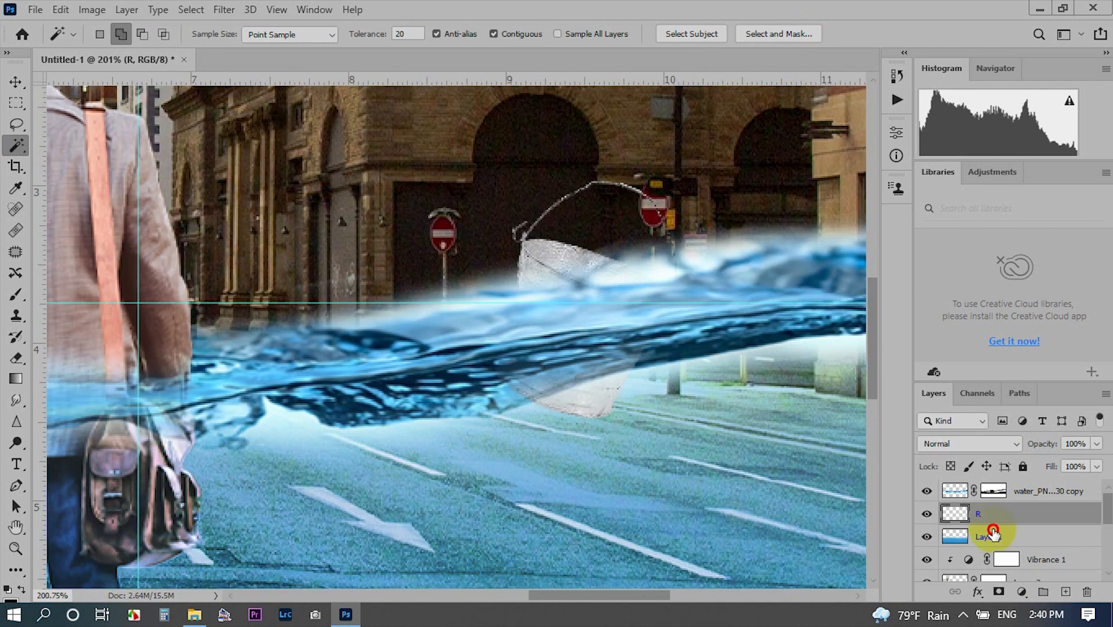
- Move the bucket layer beneath Layer 1 and shift the bucket slightly upward in the wave
left_click_drag(993, 533, 991, 544)
scroll(575, 343, "down", 5)
key("ctrl+t")
left_click_drag(599, 296, 599, 282)
left_click(808, 34)
- Paint on the water_PNG50230 copy's mask with a 45 px brush to uncover the bucket above the waterline
left_click(993, 491)
left_click(16, 294)
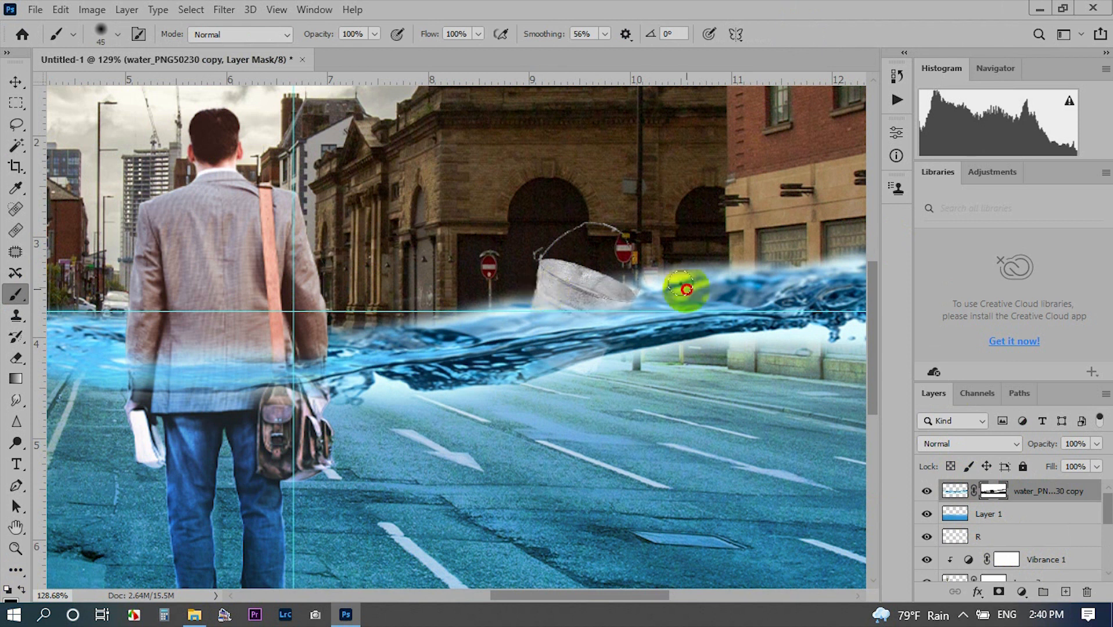
scroll(681, 259, "down", 5)
scroll(649, 260, "up", 4)
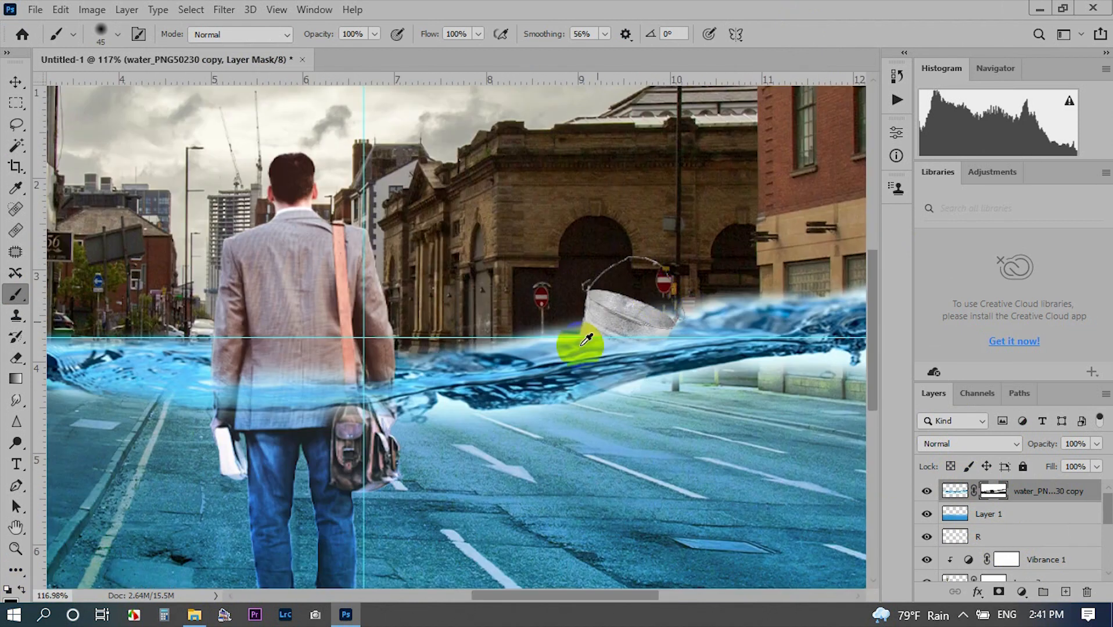
scroll(581, 346, "down", 4)
scroll(422, 347, "up", 3)
left_click_drag(422, 347, 431, 290)
left_click(194, 615)
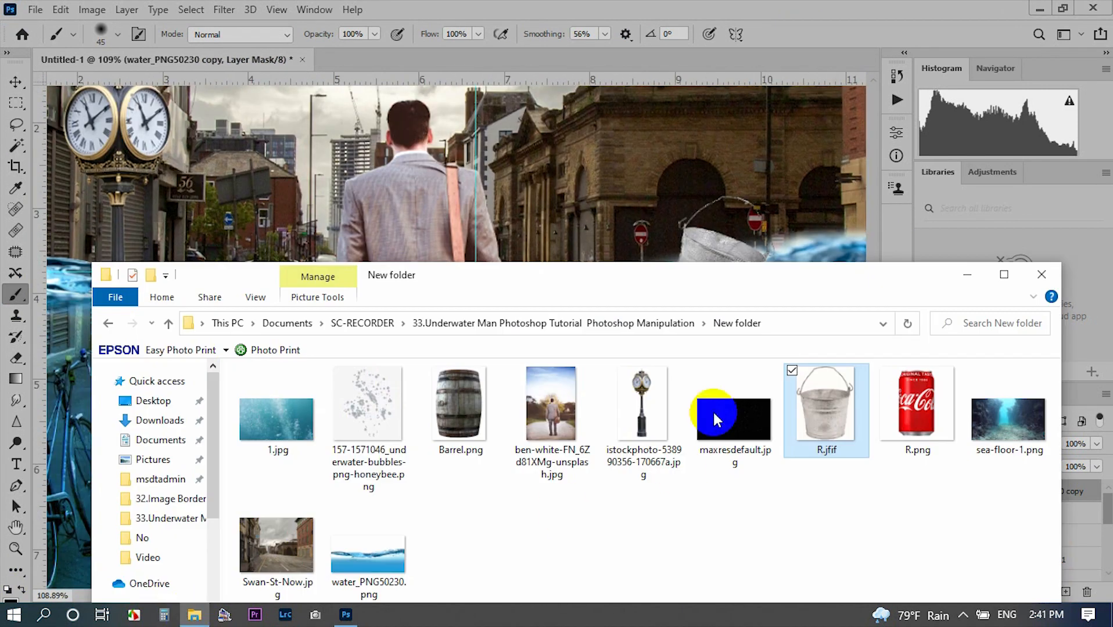
left_click(967, 274)
scroll(741, 273, "up", 1)
scroll(749, 271, "down", 4)
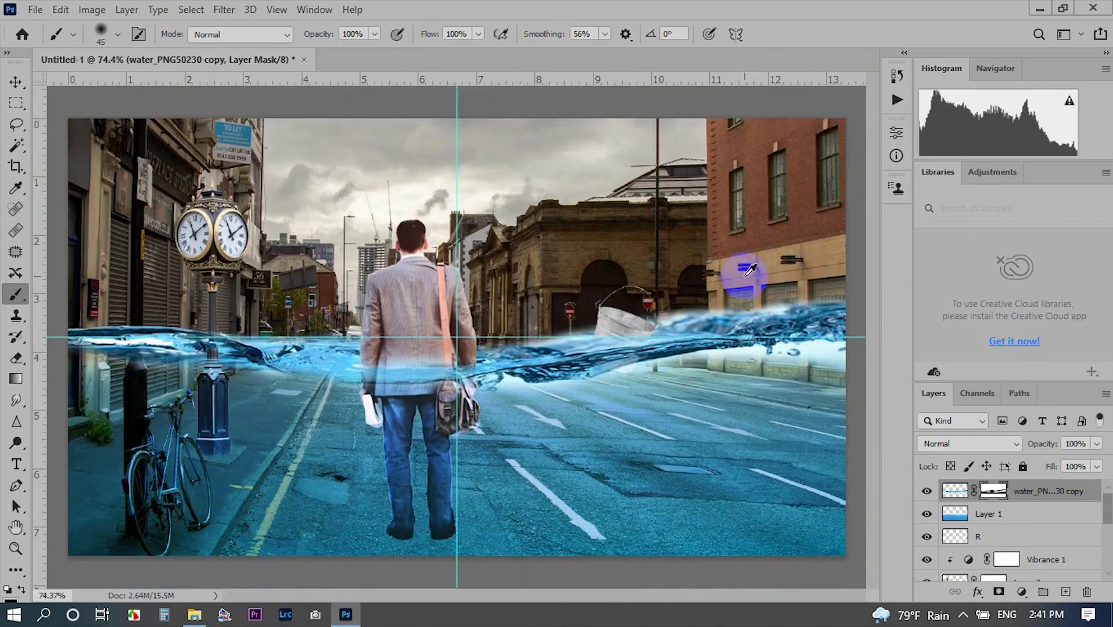
- Flip the bucket upside down with its width and height at -100% and reposition it in the wave
scroll(715, 314, "up", 4)
left_click(997, 535)
key("ctrl+t")
left_click_drag(767, 250, 485, 436)
left_click_drag(668, 233, 673, 251)
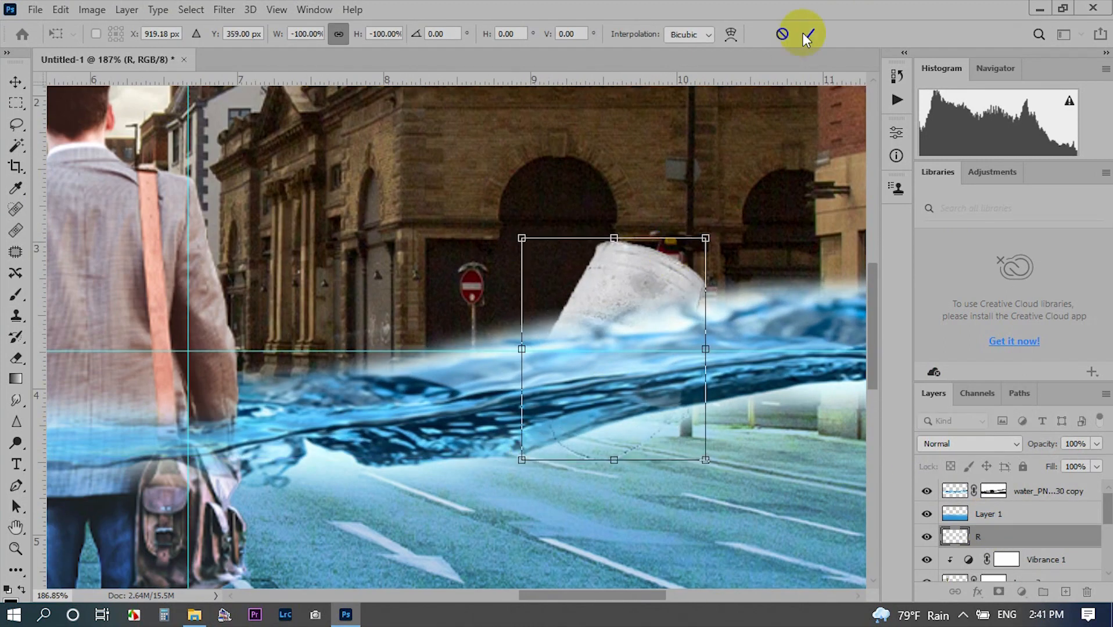
left_click(807, 33)
- Touch up the water_PNG50230 copy's mask with the 45 px brush along the right edge of the upturned bucket
left_click(993, 491)
scroll(569, 372, "up", 2)
left_click_drag(569, 372, 574, 368)
key("ctrl+z")
left_click_drag(711, 335, 697, 321)
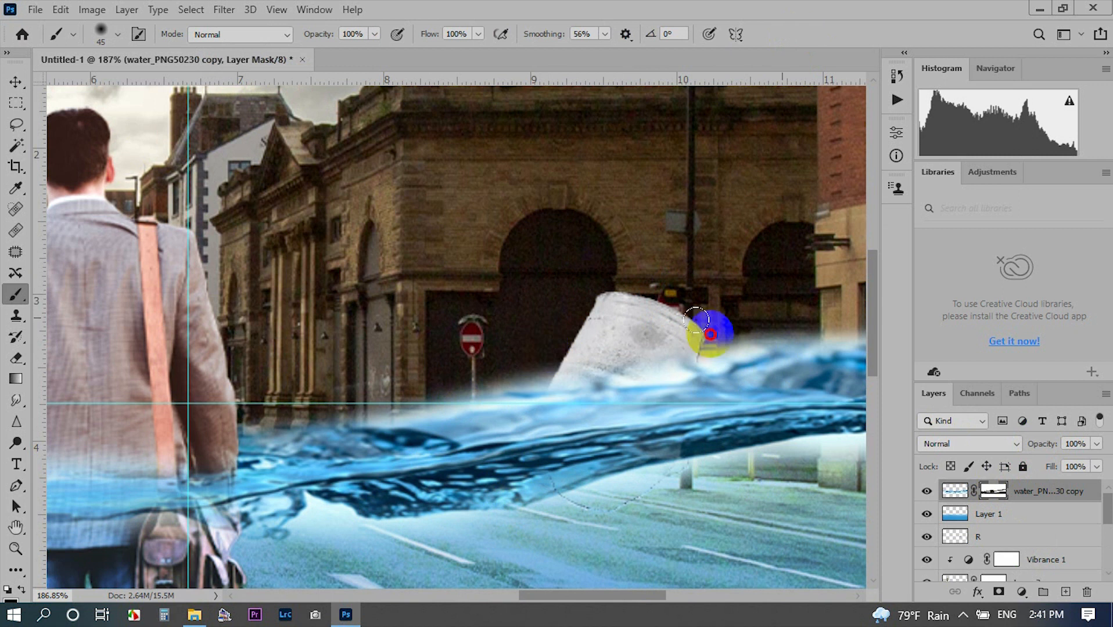
scroll(512, 371, "down", 5)
scroll(532, 398, "up", 4)
- Refine the water_PNG50230 copy's mask where the wave meets the lower left edge of the bucket
left_click_drag(551, 417, 673, 423)
left_click_drag(292, 410, 574, 403)
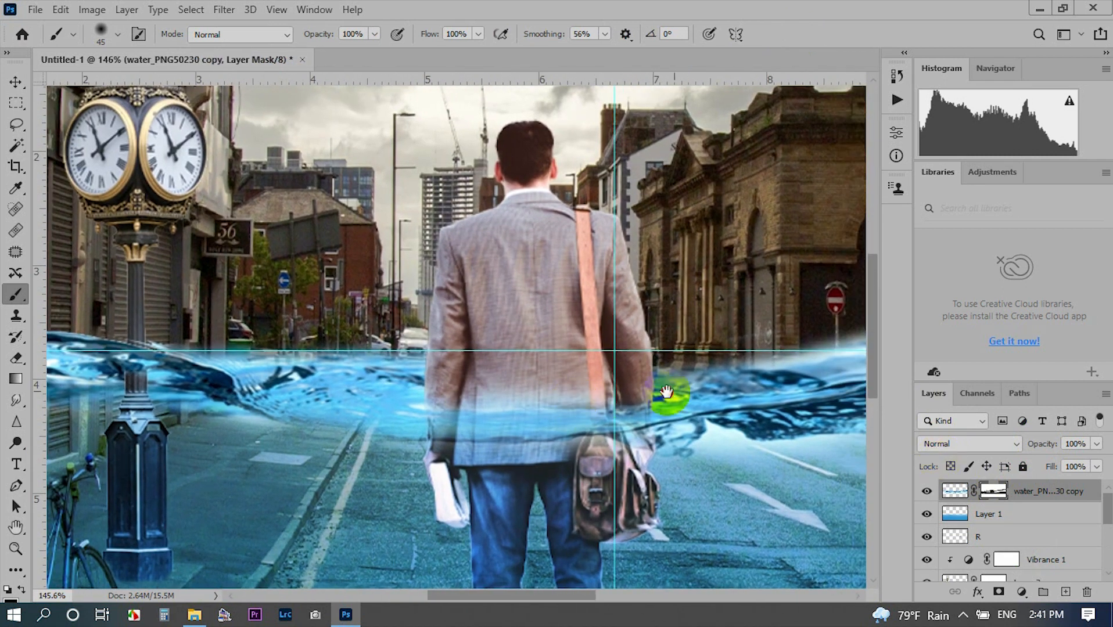
left_click_drag(667, 392, 455, 375)
scroll(602, 371, "up", 3)
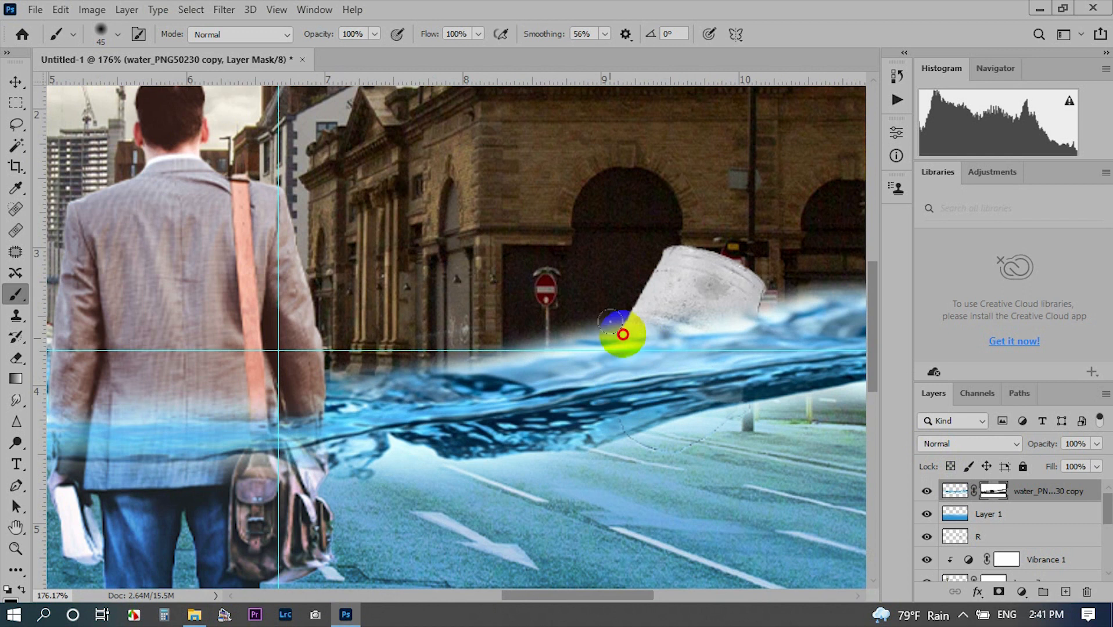
left_click_drag(622, 335, 733, 383)
scroll(528, 396, "down", 8)
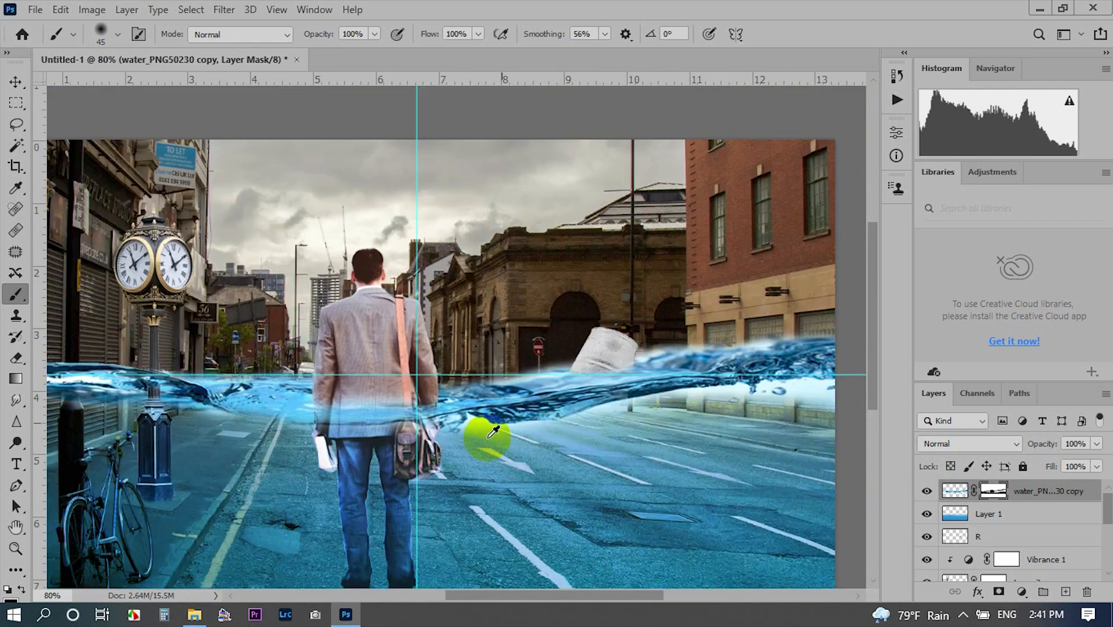
scroll(487, 440, "up", 1)
scroll(808, 485, "down", 1)
- Place the Coca-Cola can image R.png from the project's New folder into the composite
left_click(194, 615)
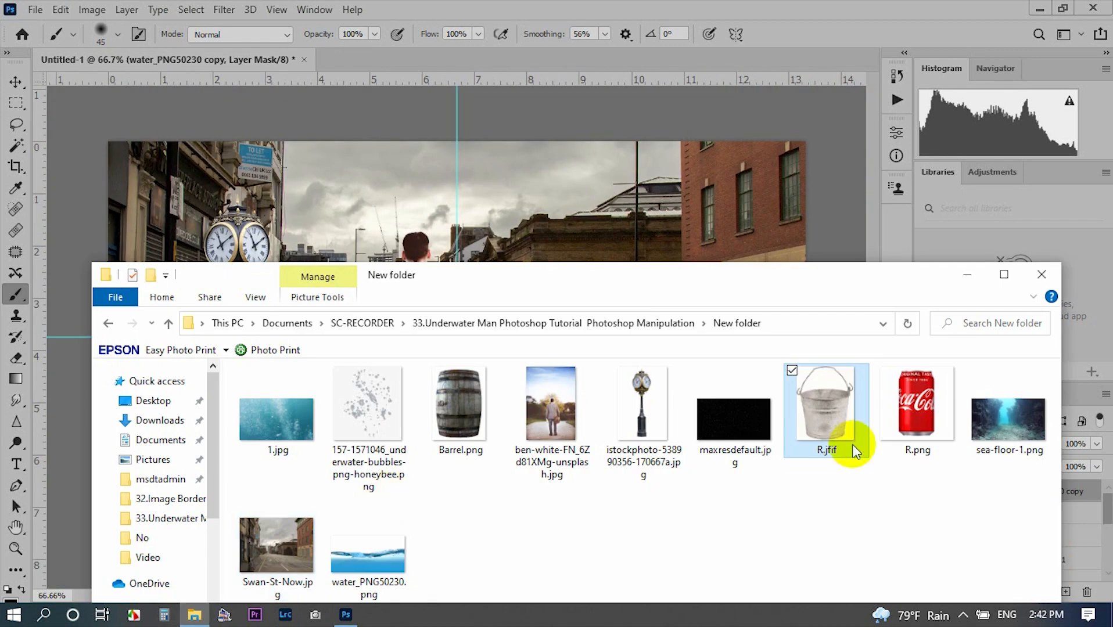
left_click_drag(853, 444, 581, 315)
scroll(548, 315, "up", 2)
- Rasterize the can layer and delete the white frame outside a rectangular selection around the can
left_click(16, 103)
right_click(1028, 490)
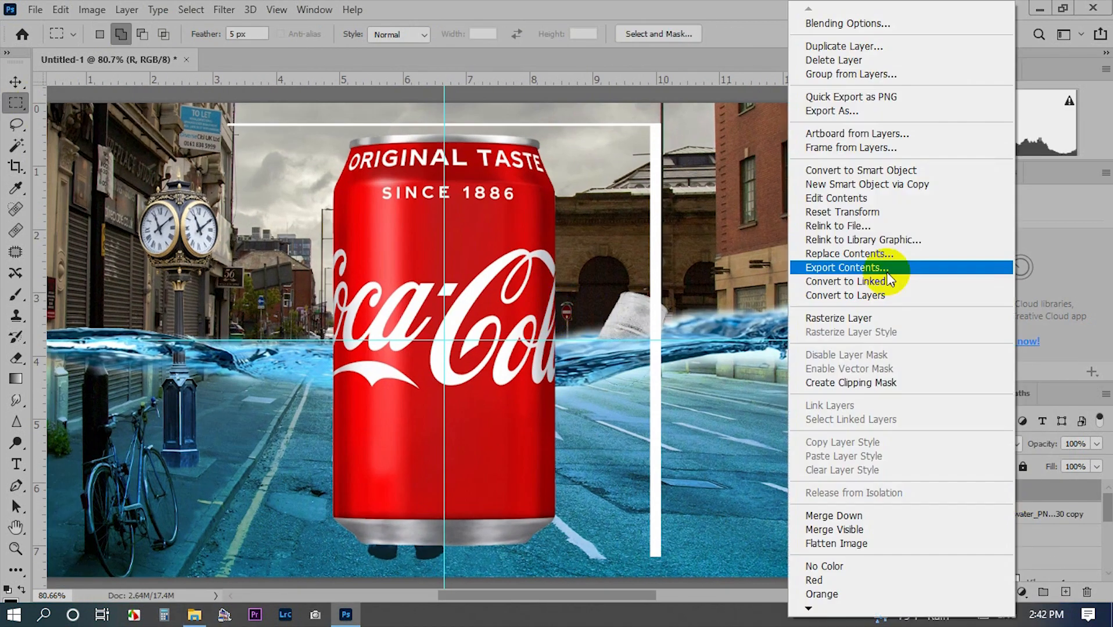
left_click(883, 295)
left_click_drag(320, 129, 586, 551)
key("ctrl+shift+i")
key("Delete")
key("ctrl+d")
- Clear the area outside the can a second time using an inverted rectangular selection, leaving nothing selected
key("ctrl+t")
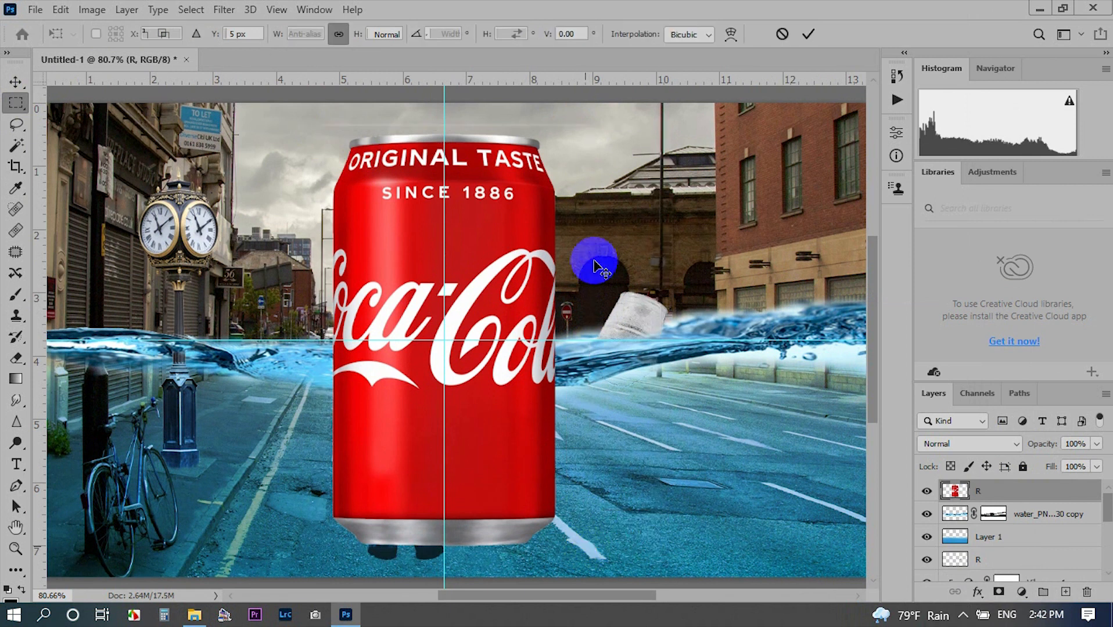
key("Return")
left_click_drag(321, 131, 595, 557)
key("ctrl+shift+i")
key("Delete")
key("ctrl+d")
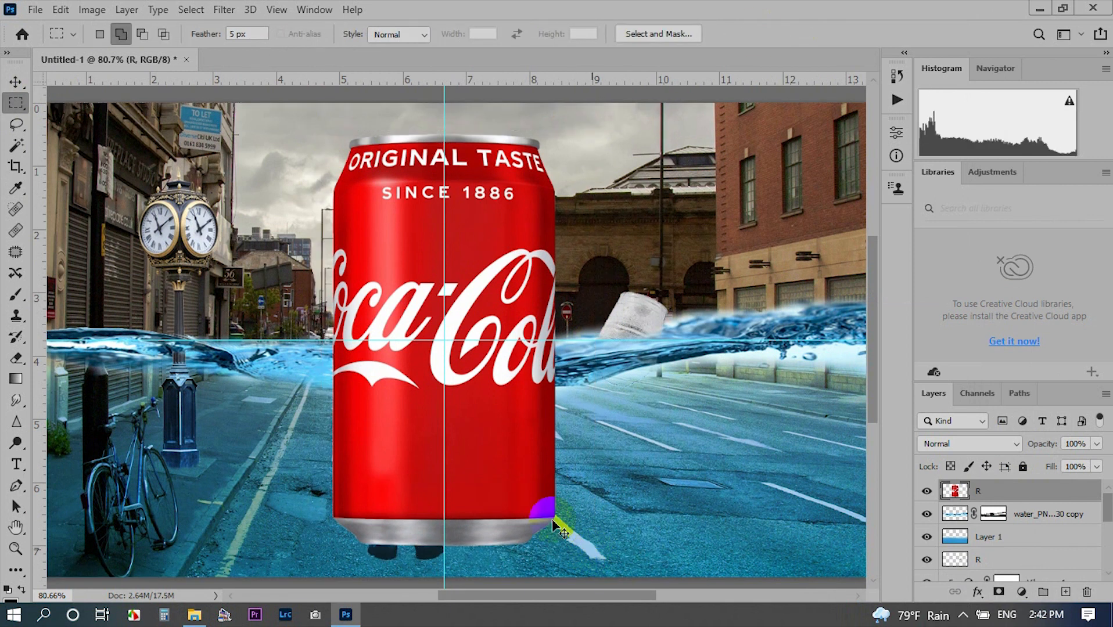
- Scale the can to 9.3%, rotate it -24°, and place it at the waterline between the man and the bucket
key("ctrl+t")
left_click_drag(588, 126, 363, 474)
left_click_drag(345, 510, 503, 375)
left_click_drag(559, 334, 535, 362)
left_click_drag(575, 385, 578, 364)
left_click_drag(532, 393, 532, 361)
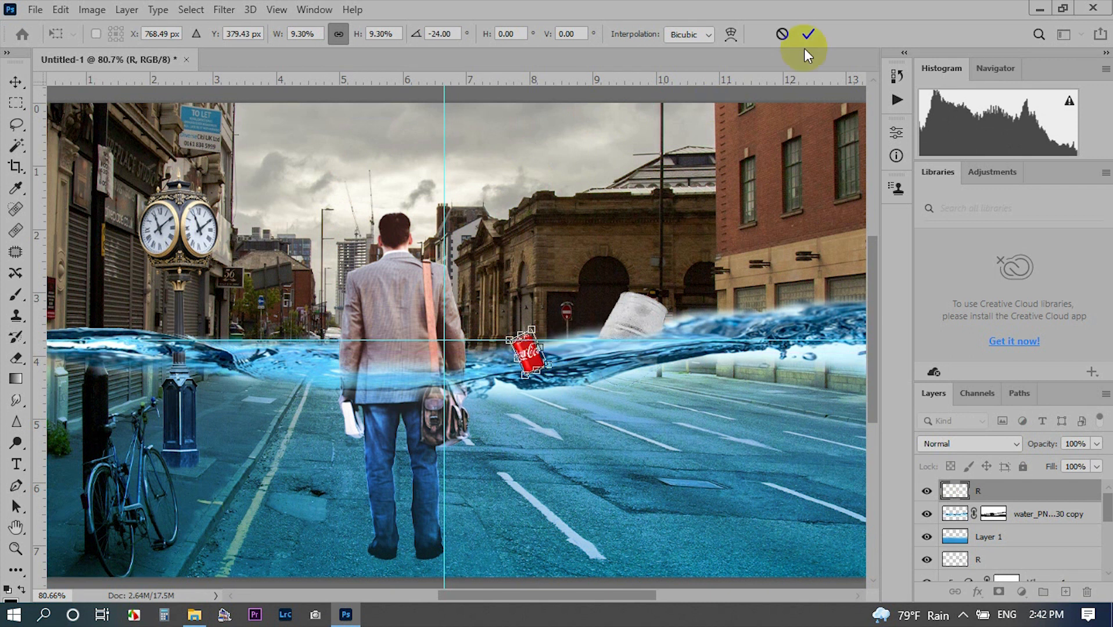
left_click(807, 33)
- Move the can layer beneath Layer 1 and uncover more of the can on the water_PNG50230 copy's mask with a 20 px brush
scroll(541, 353, "up", 8)
mouse_move(1017, 486)
left_mouse_down()
mouse_move(1019, 515)
mouse_move(998, 541)
left_mouse_up()
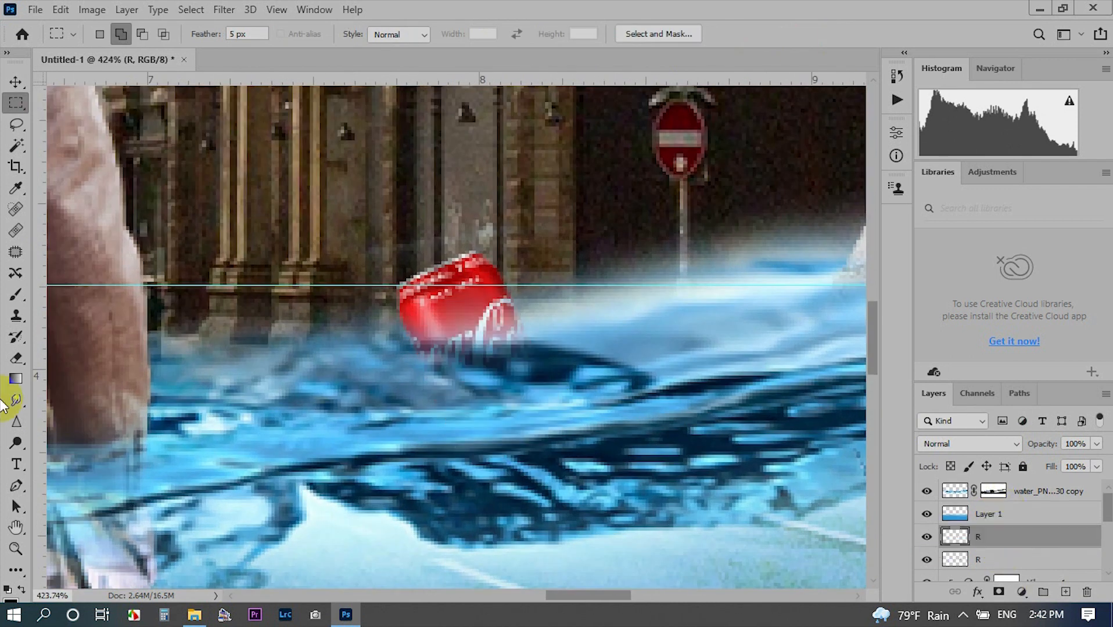
left_click(993, 491)
left_click(15, 295)
left_click_drag(410, 323, 531, 363)
scroll(371, 421, "down", 5)
scroll(395, 410, "down", 3)
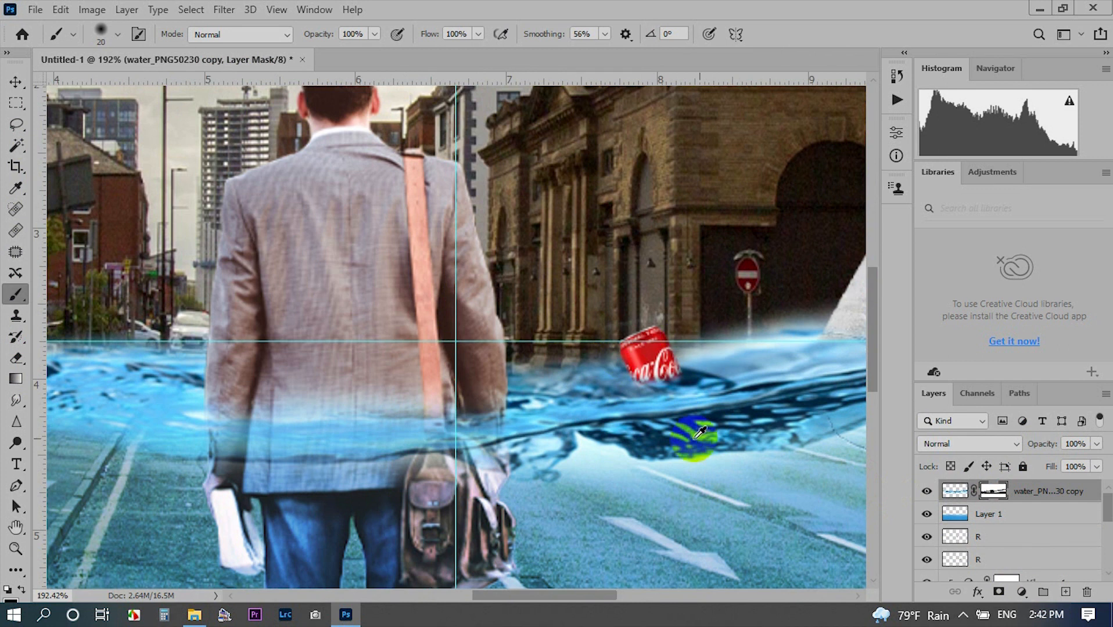
scroll(653, 449, "down", 5)
scroll(380, 496, "down", 1)
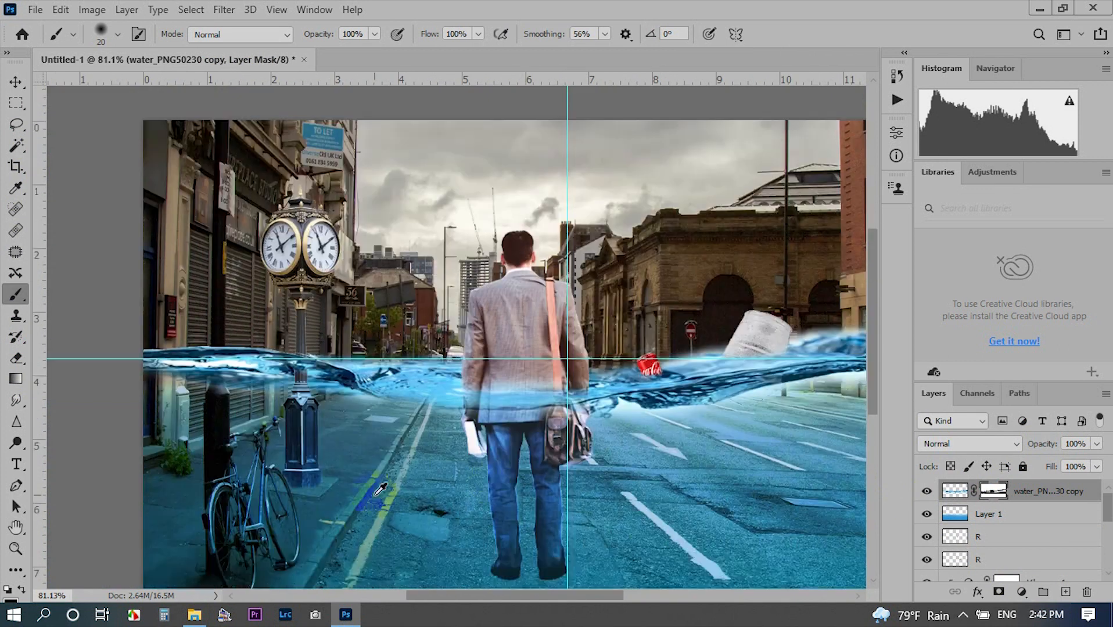
key("ctrl+0")
scroll(398, 459, "up", 2)
scroll(410, 462, "down", 3)
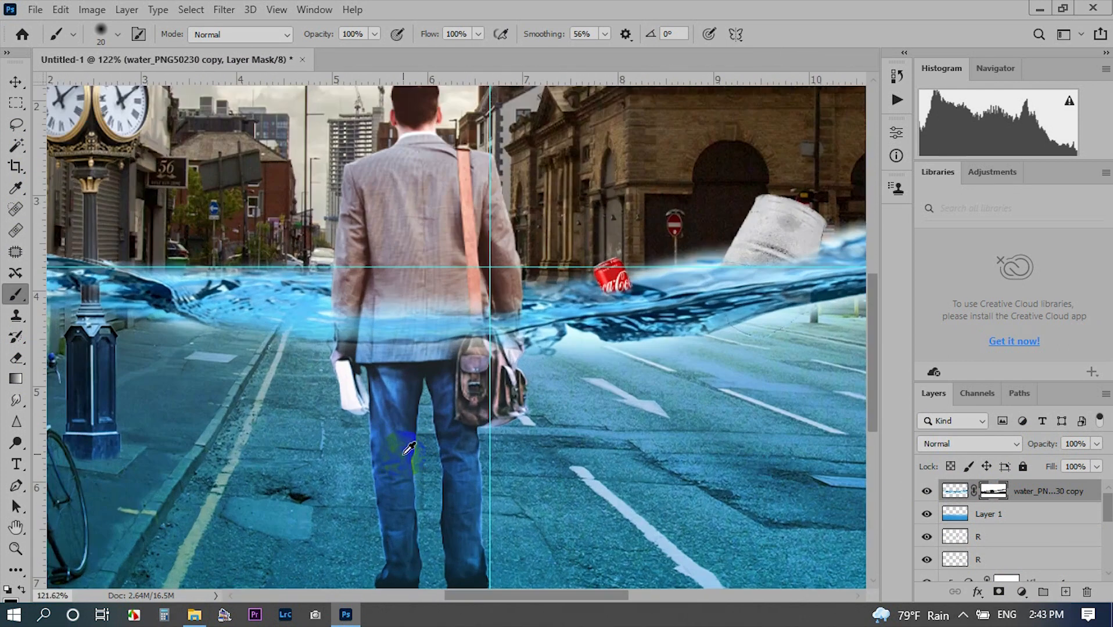
- Add the sunken computer cutout as a new layer and move it onto the submerged road to the right of the man
scroll(422, 456, "up", 1)
scroll(450, 407, "up", 5)
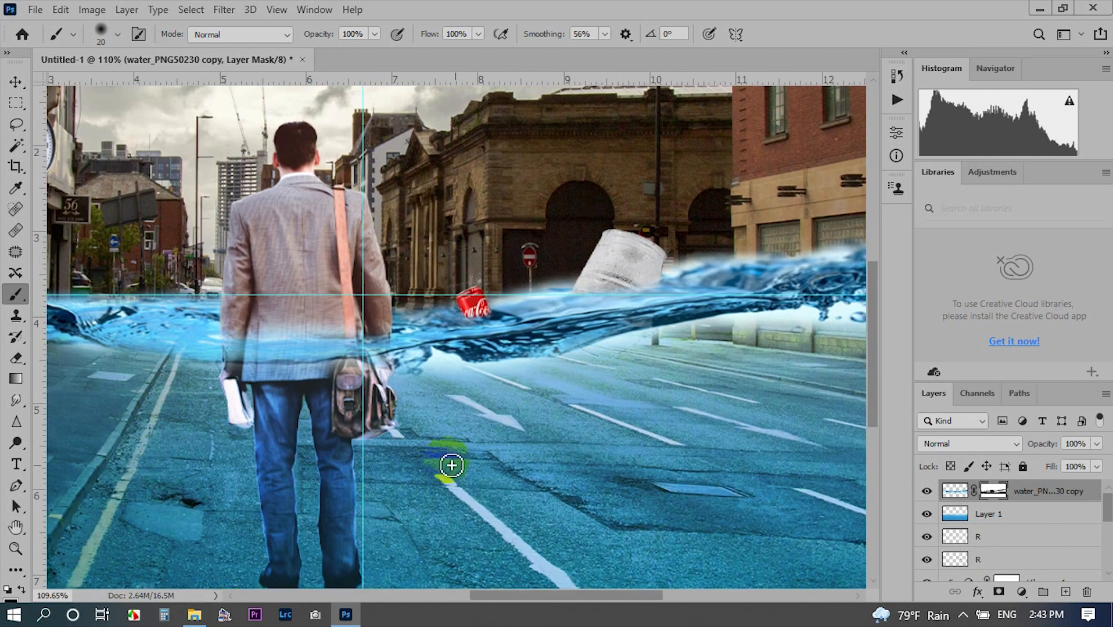
left_click(195, 615)
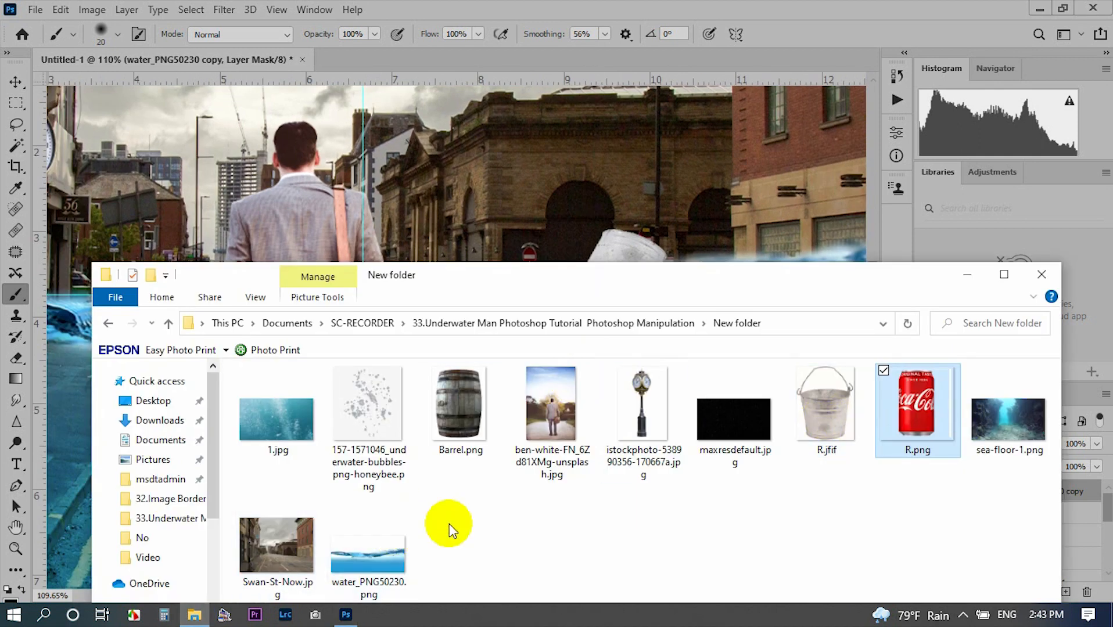
left_click(452, 552)
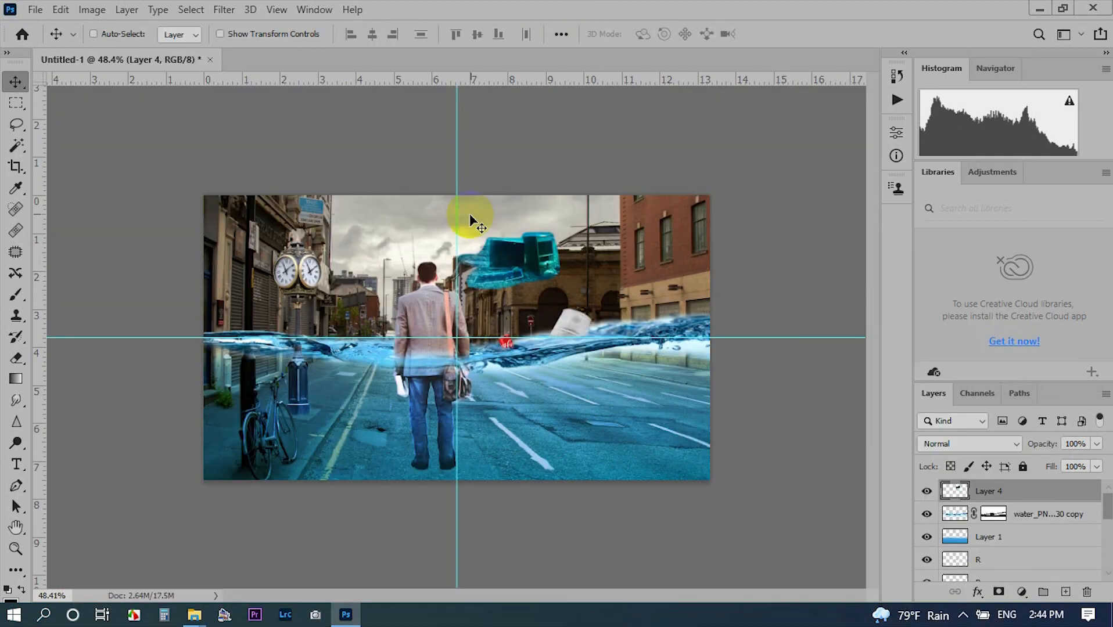
left_click_drag(473, 218, 589, 411)
scroll(719, 473, "up", 5)
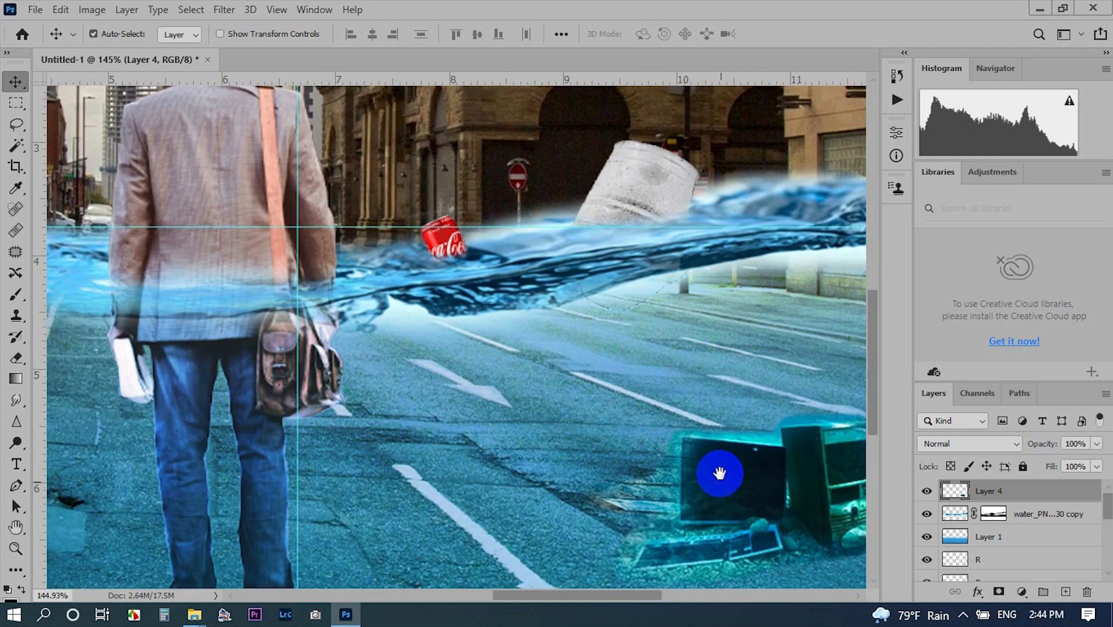
scroll(719, 474, "down", 3)
left_click_drag(720, 473, 607, 380)
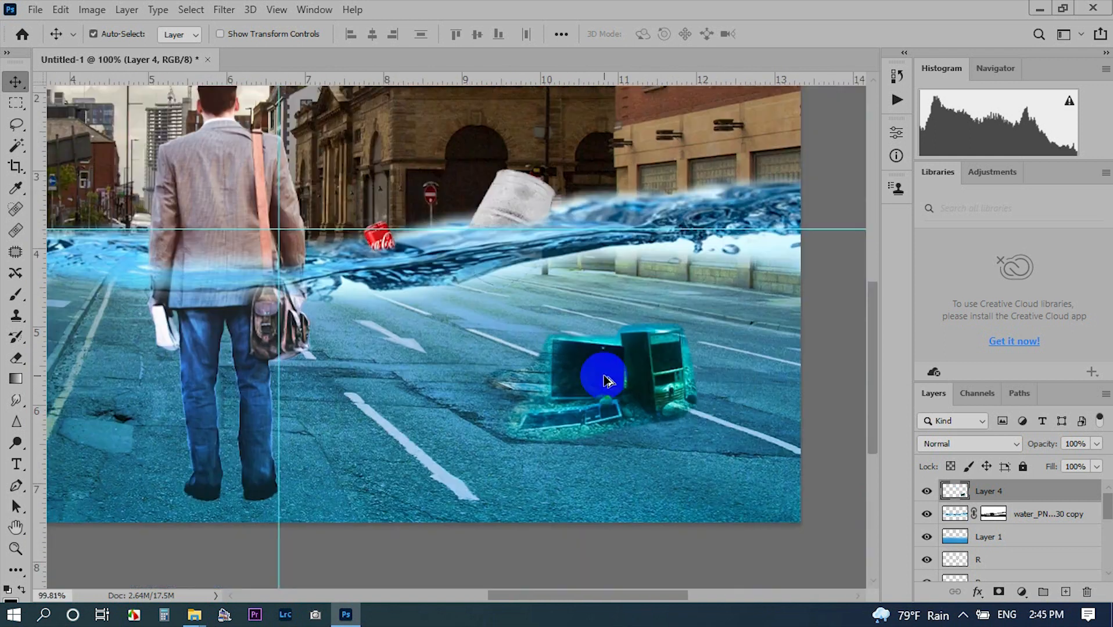
- Load the outline of the computer on Layer 4 as a selection and feather it by 10 pixels
scroll(605, 377, "down", 2)
left_click(955, 491, "ctrl")
scroll(534, 395, "up", 6)
key("shift+F6")
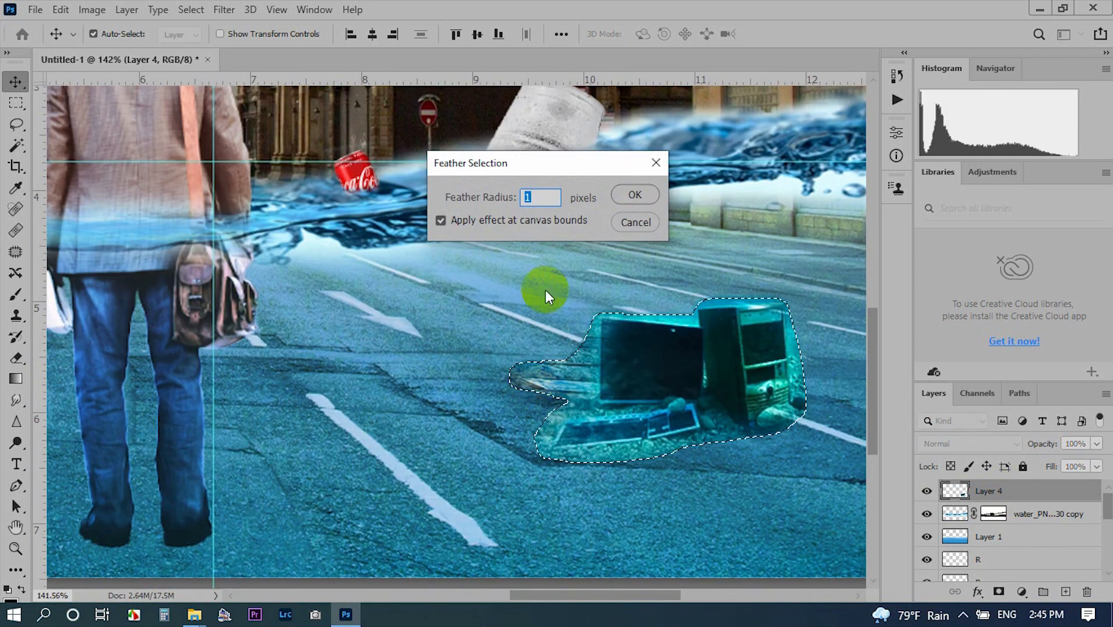
type("10")
key("Return")
scroll(544, 290, "down", 4)
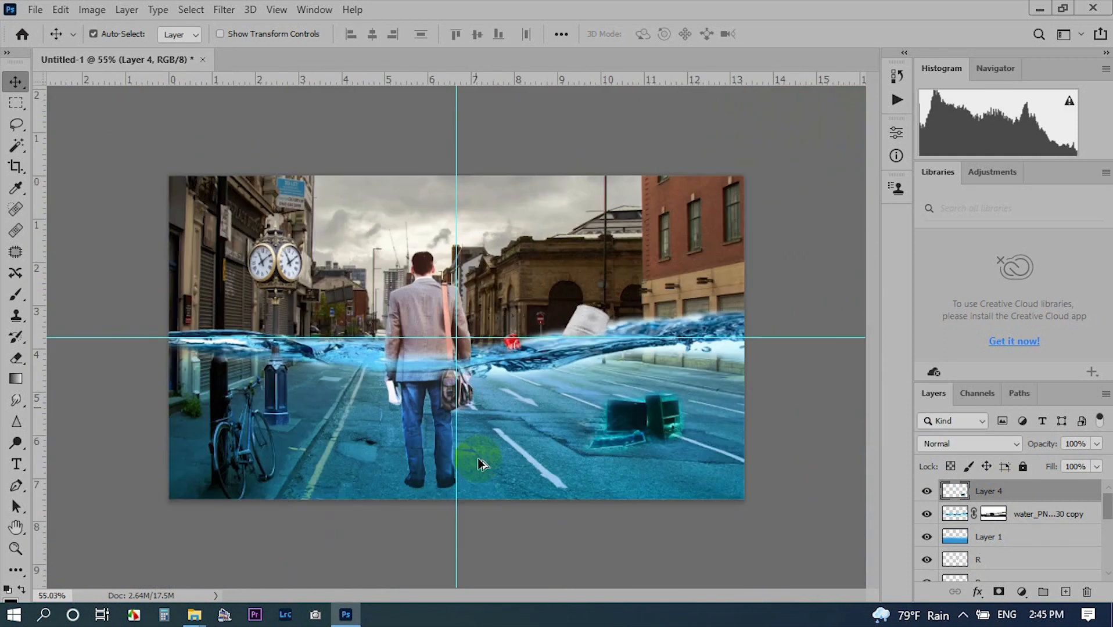
- Place sea-floor-1.png over the whole composite, lower its opacity to 65%, and give it a layer mask
scroll(479, 463, "up", 1)
mouse_move(194, 615)
left_click(141, 551)
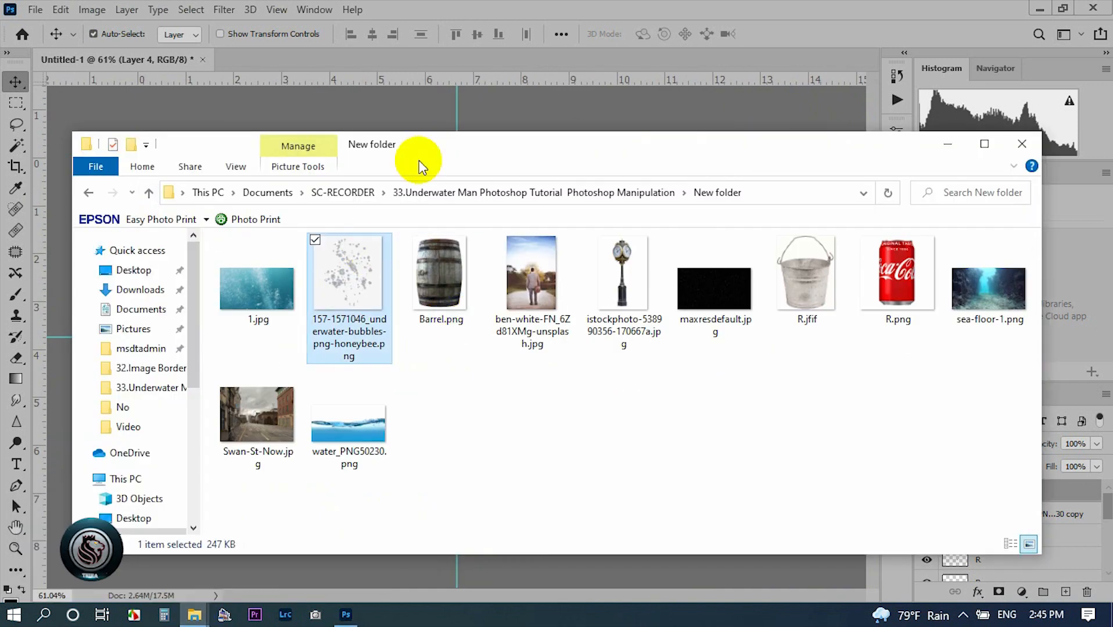
left_click_drag(419, 159, 263, 204)
left_click_drag(804, 333, 443, 154)
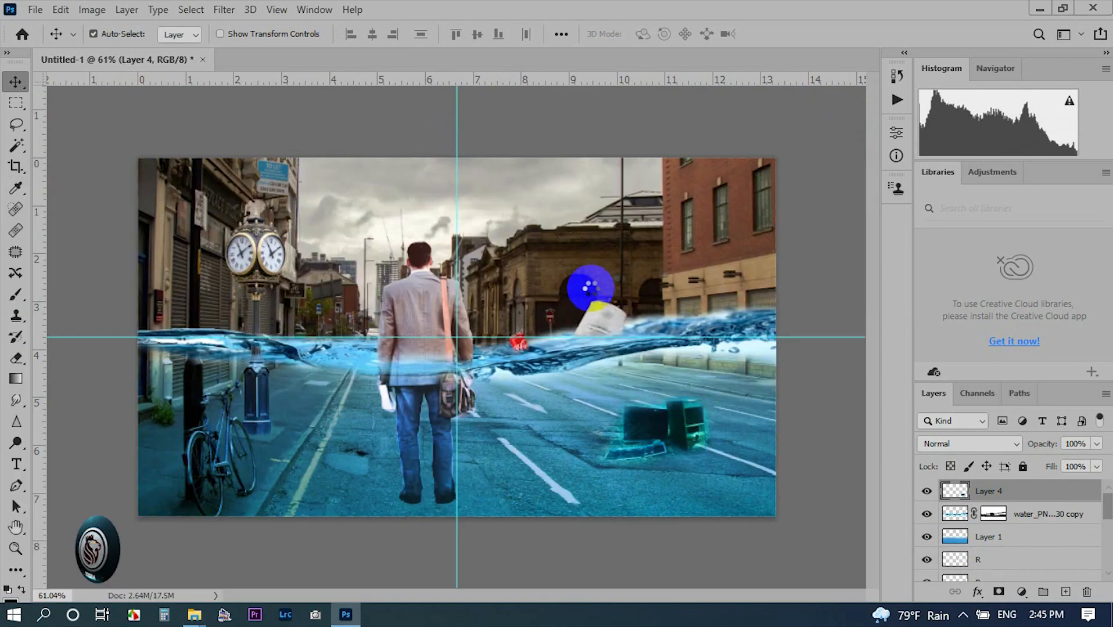
left_click_drag(1065, 465, 1073, 465)
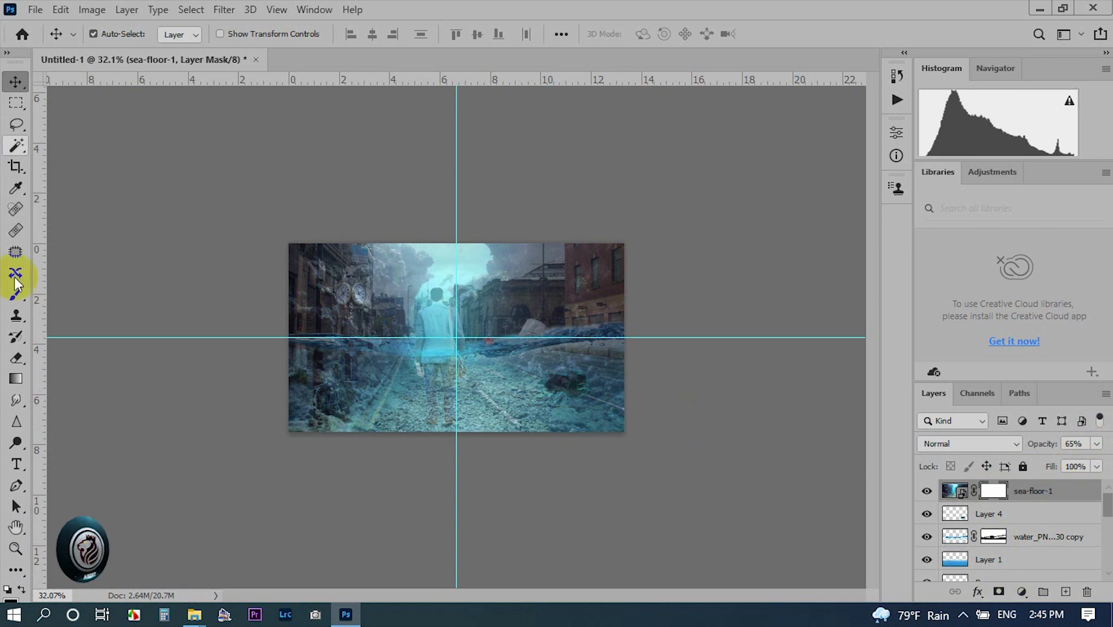
- Paint the sea-floor-1 mask with a 300 px brush to hide the layer above the waterline and over the bicycle side of the street
left_click(15, 299)
key("ctrl+plus")
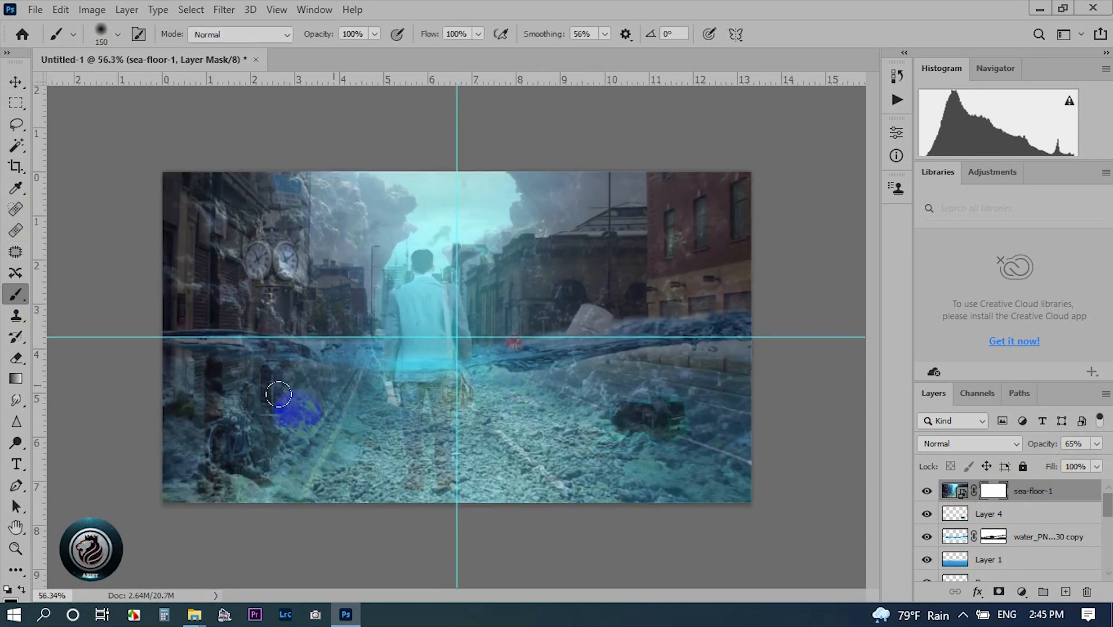
key("]")
key("]")
key("]")
key("]")
mouse_move(191, 456)
left_mouse_down()
mouse_move(287, 323)
mouse_move(239, 453)
mouse_move(175, 291)
mouse_move(89, 223)
mouse_move(633, 204)
mouse_move(462, 166)
mouse_move(792, 273)
mouse_move(258, 153)
left_mouse_up()
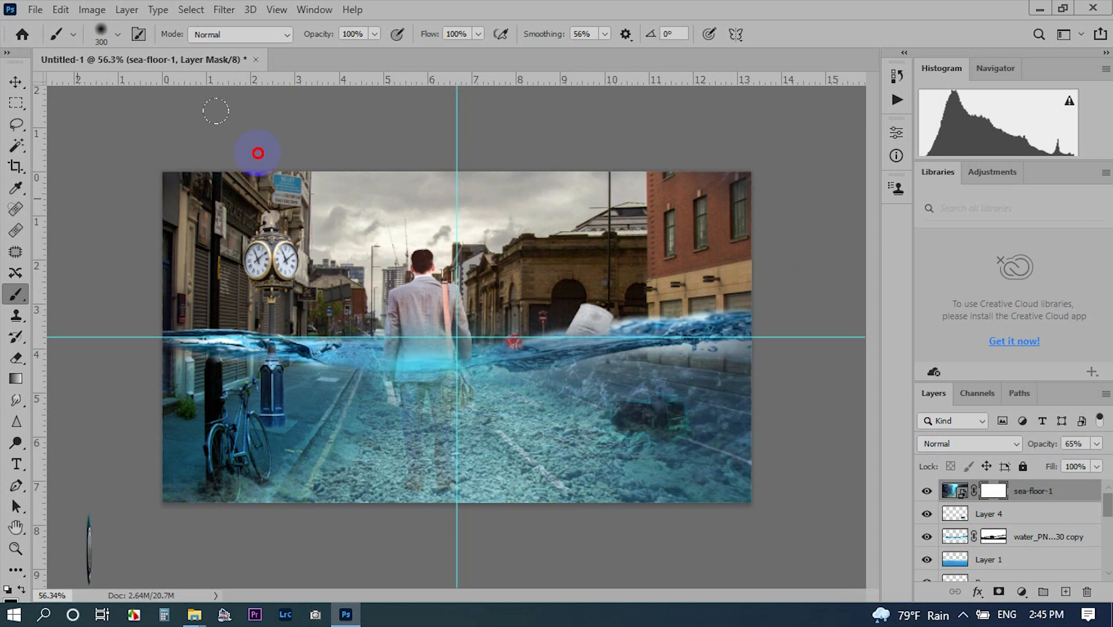
left_click_drag(322, 233, 202, 479)
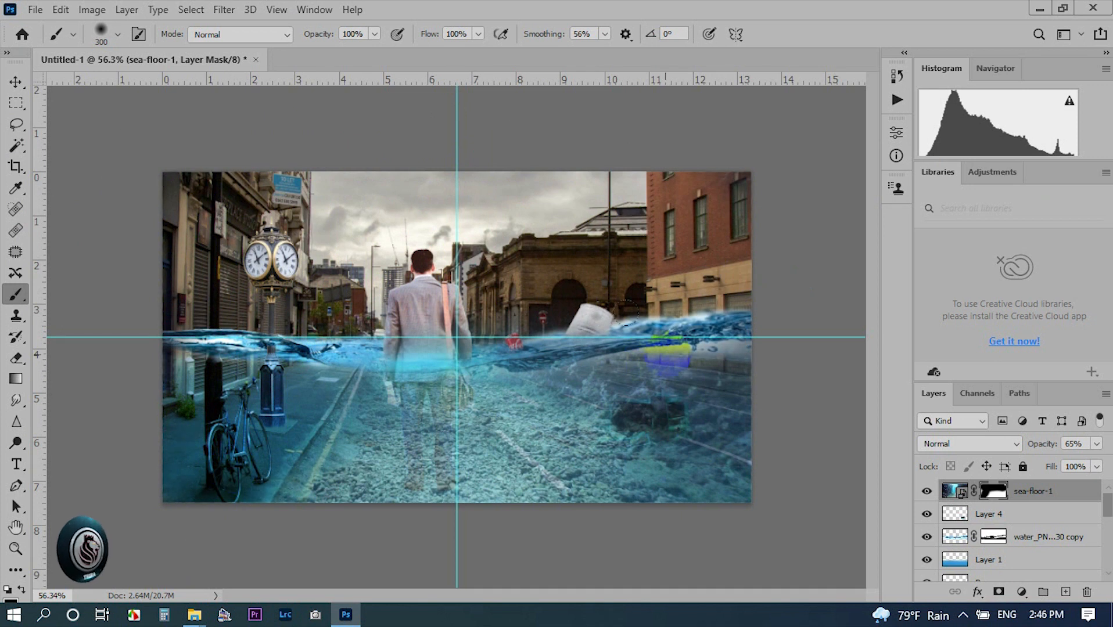
- Try masking sea-floor-1 around the computer at 100% brush opacity and flow, and again at 66% opacity and 61% flow
mouse_move(628, 309)
left_mouse_down()
mouse_move(733, 343)
mouse_move(744, 458)
left_mouse_up()
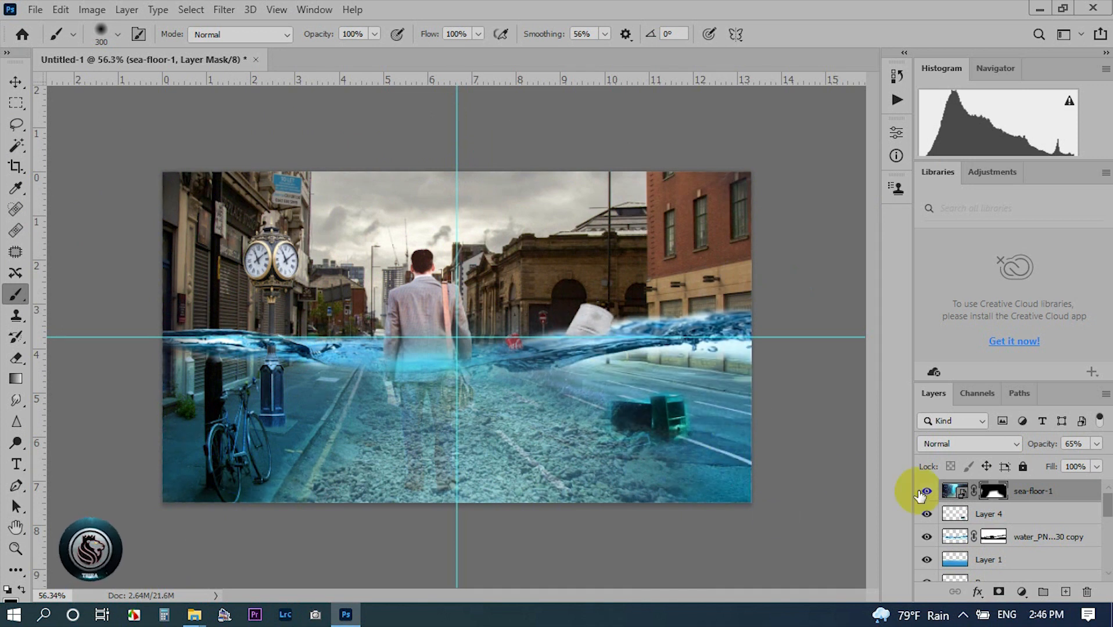
key("ctrl+z")
key("ctrl+shift+z")
key("ctrl+z")
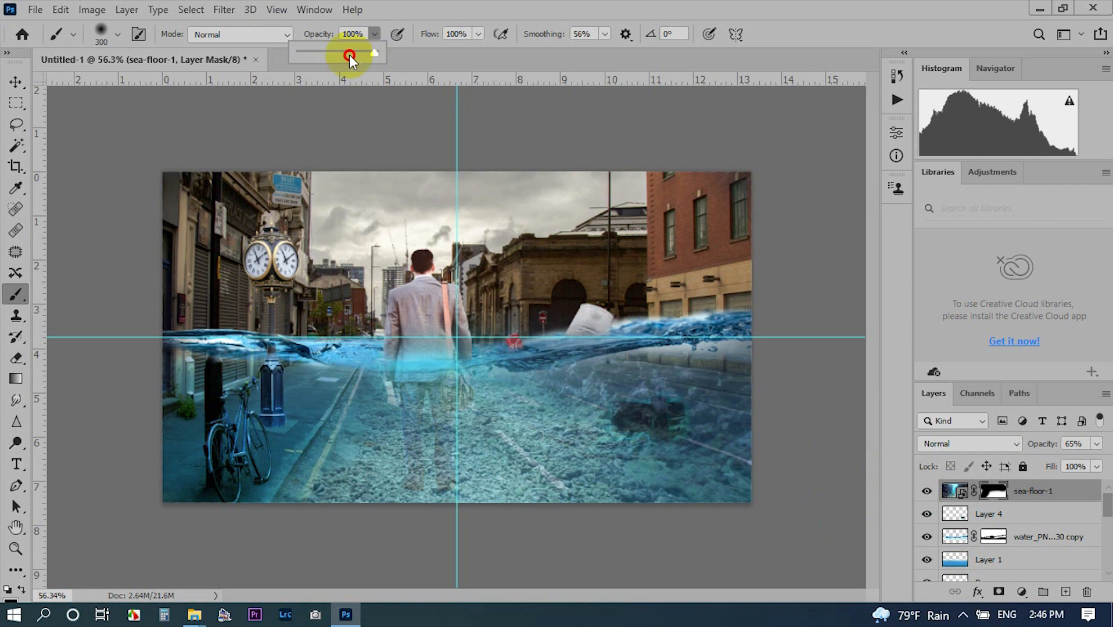
left_click(477, 34)
left_click(449, 51)
mouse_move(616, 366)
left_mouse_down()
mouse_move(905, 487)
mouse_move(741, 512)
left_mouse_up()
scroll(741, 512, "up", 3)
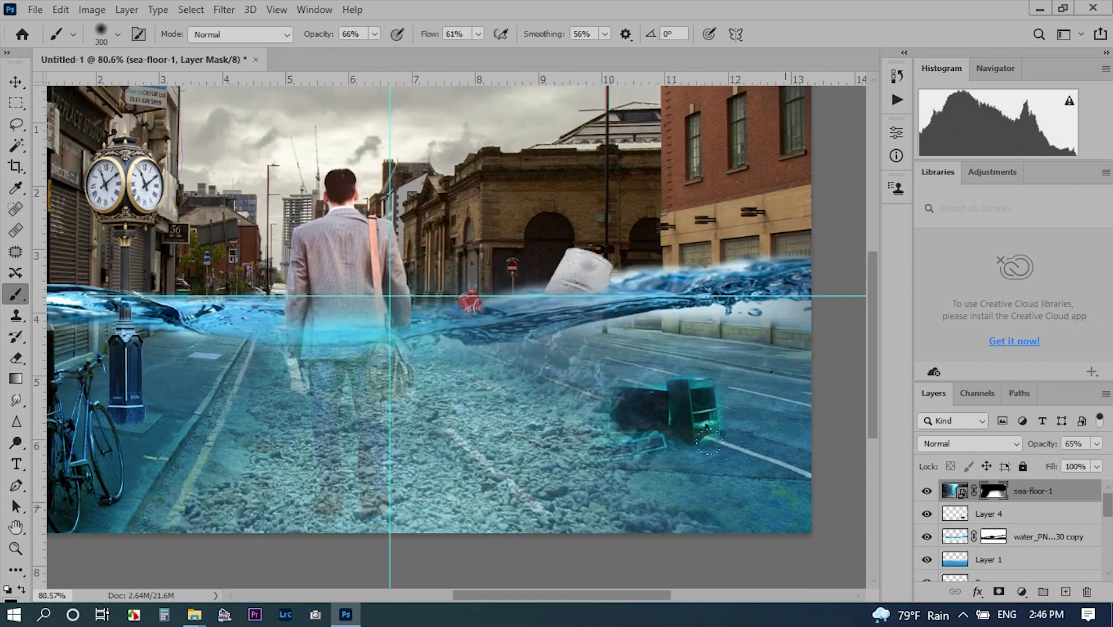
key("ctrl+z")
- Reduce the brush to 37% opacity and 29% flow, and set the sea-floor-1 layer's blend mode to Screen
left_click(454, 52)
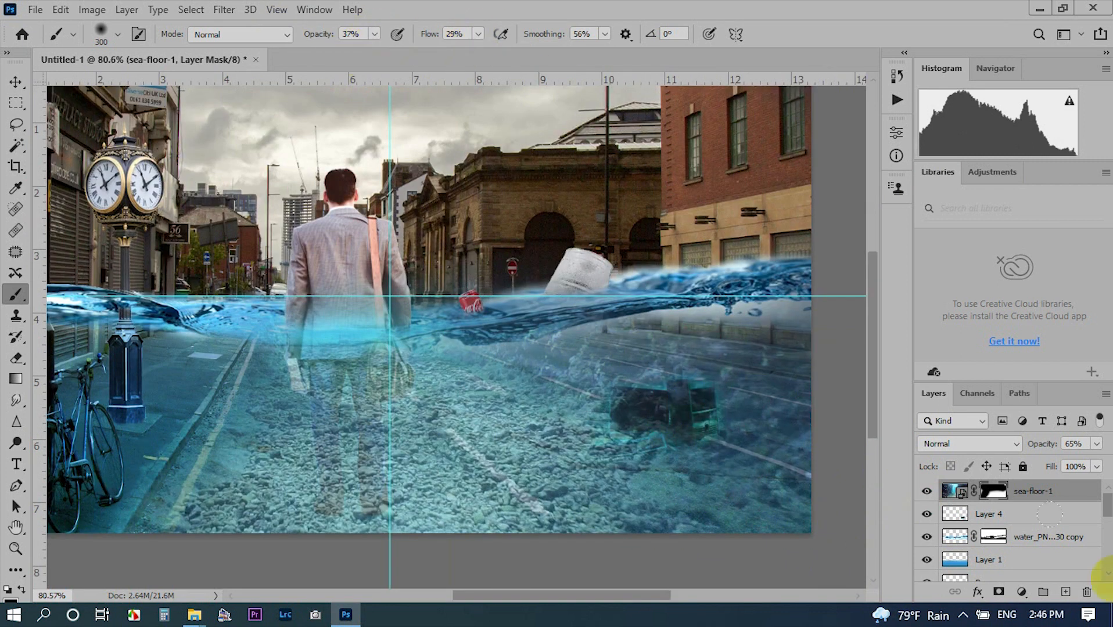
left_click(969, 444)
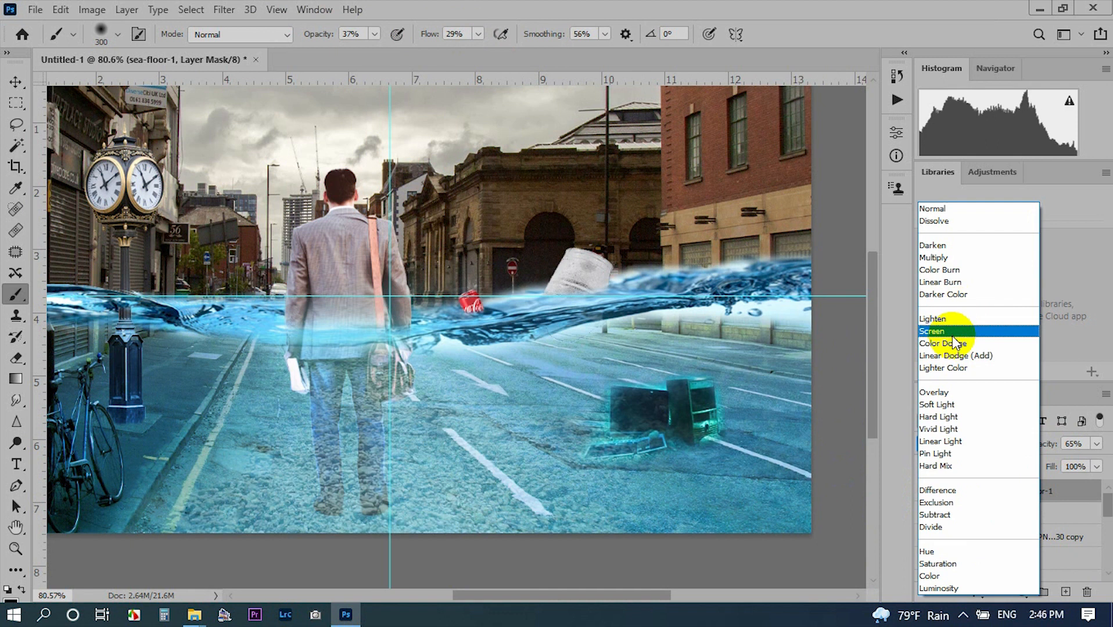
left_click(933, 331)
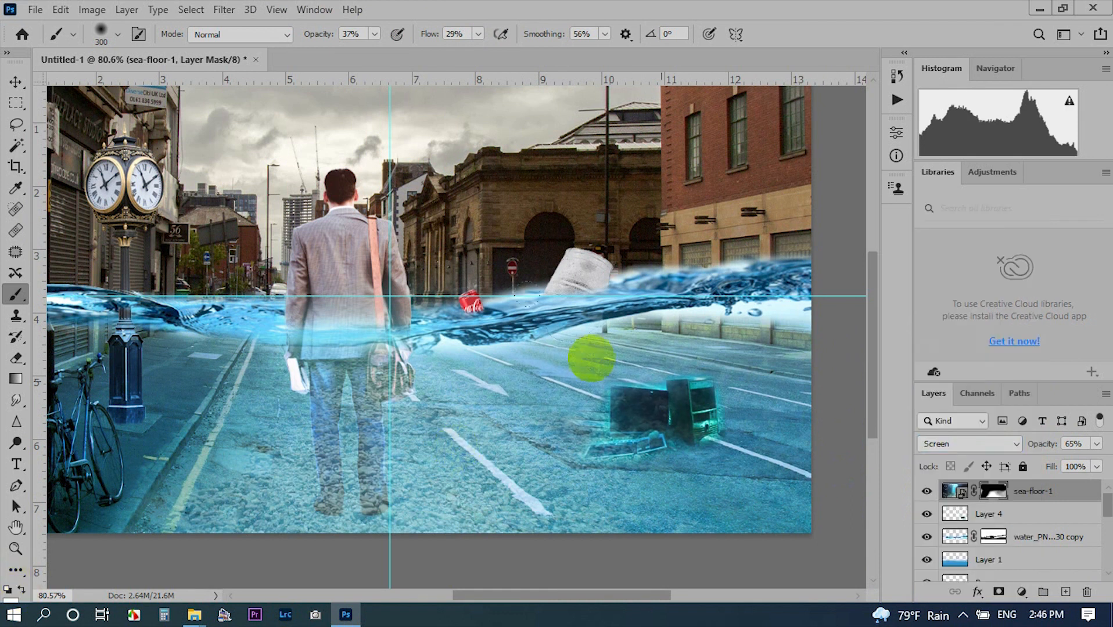
- Brush sea-floor texture back over the bicycle, clock base and road on the sea-floor-1 mask, raising brush opacity to 77% and flow to 65%
left_click_drag(321, 418, 570, 337)
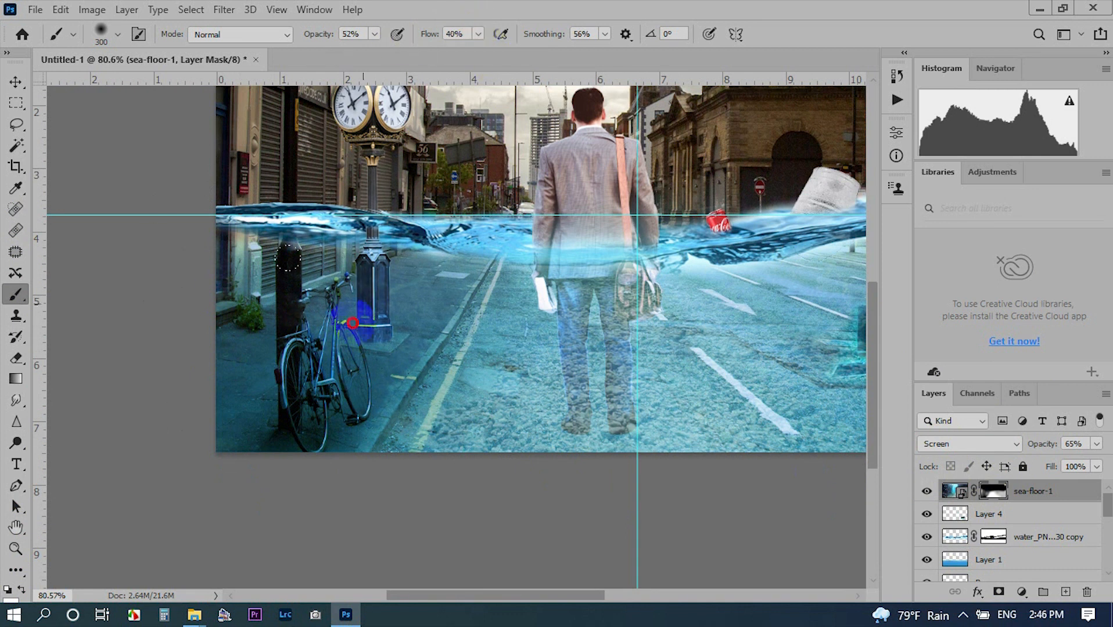
left_click_drag(717, 287, 488, 305)
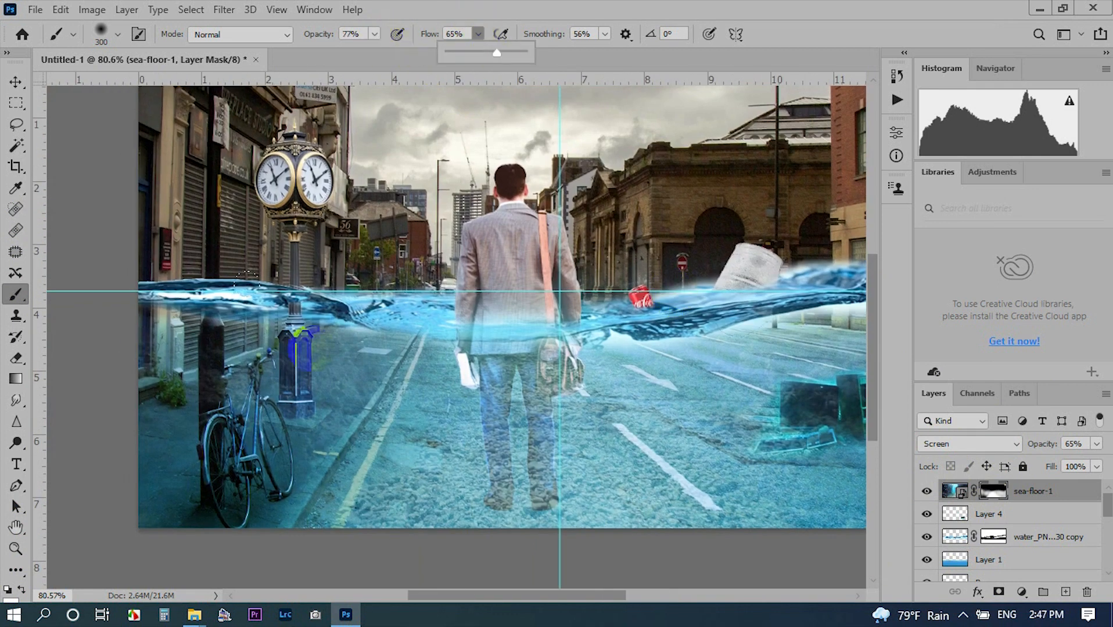
mouse_move(265, 447)
left_mouse_down()
mouse_move(179, 521)
mouse_move(268, 516)
left_mouse_up()
left_click_drag(754, 405, 446, 405)
scroll(373, 485, "down", 2)
scroll(373, 484, "up", 2)
scroll(255, 496, "down", 2)
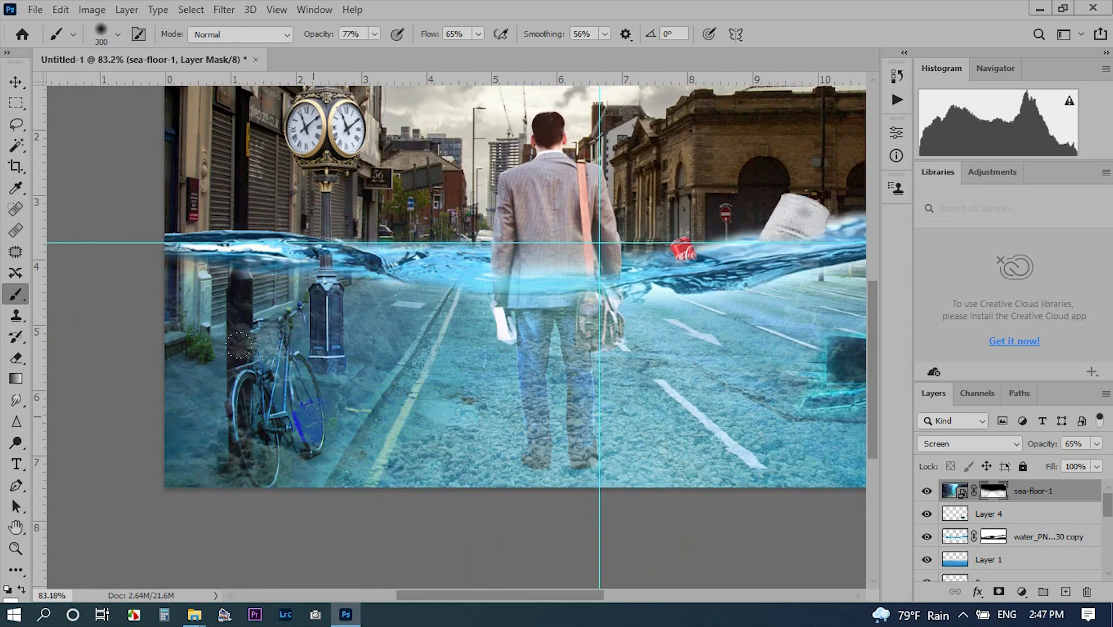
scroll(255, 496, "up", 3)
- Set the sea-floor-1 layer's fill to 62% and retouch its mask around the bicycle and pavement
left_click(1096, 444)
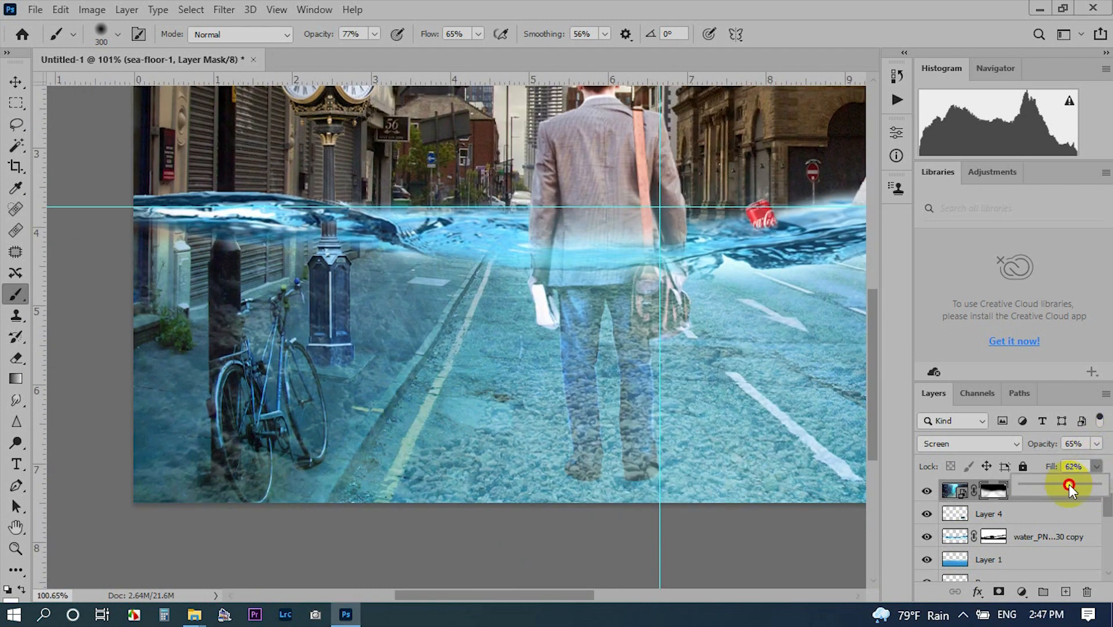
left_click(179, 536)
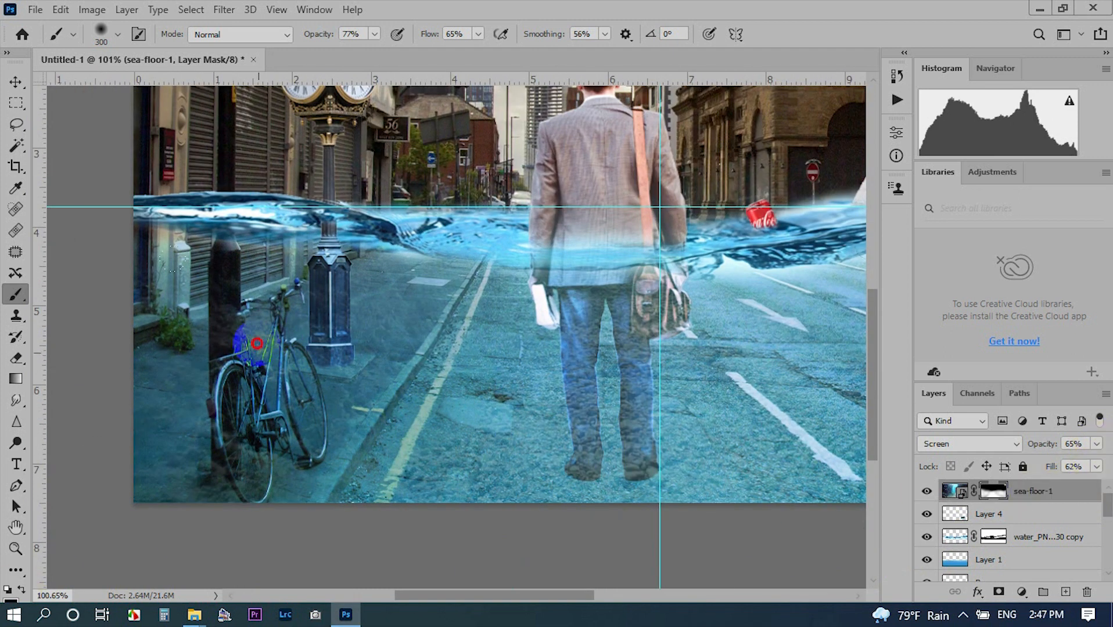
left_click_drag(257, 344, 200, 485)
left_click_drag(355, 484, 136, 525)
- Select the man's outline and mask sea-floor-1 out of his legs and bag, leaving nothing selected
right_click(378, 255, "ctrl")
left_click(398, 280)
left_click_drag(434, 385, 368, 279)
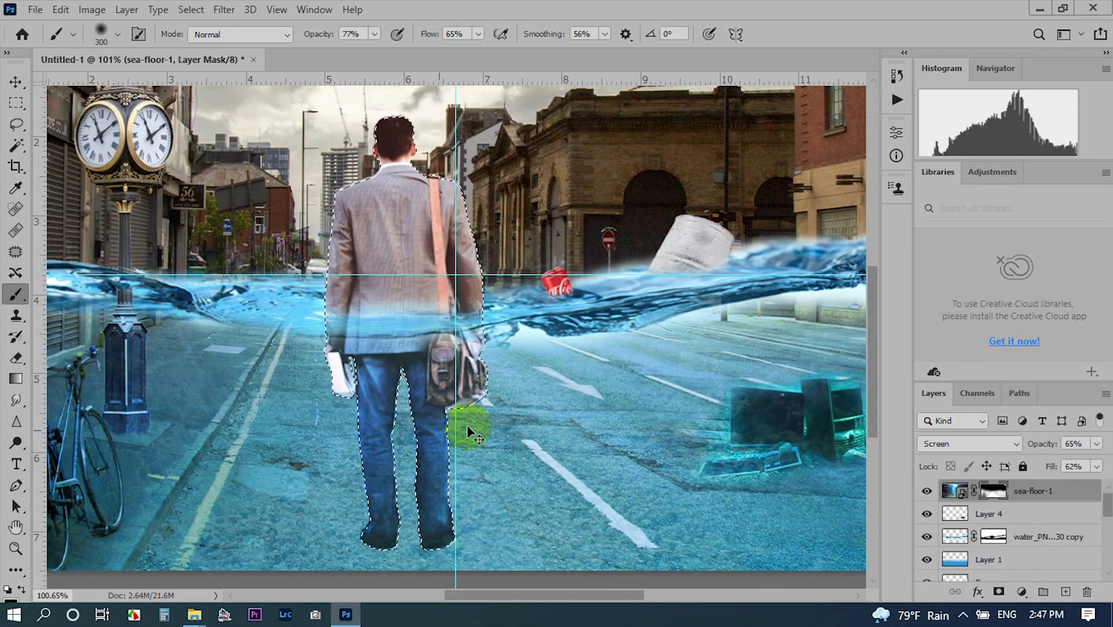
scroll(416, 427, "down", 2)
scroll(416, 427, "up", 2)
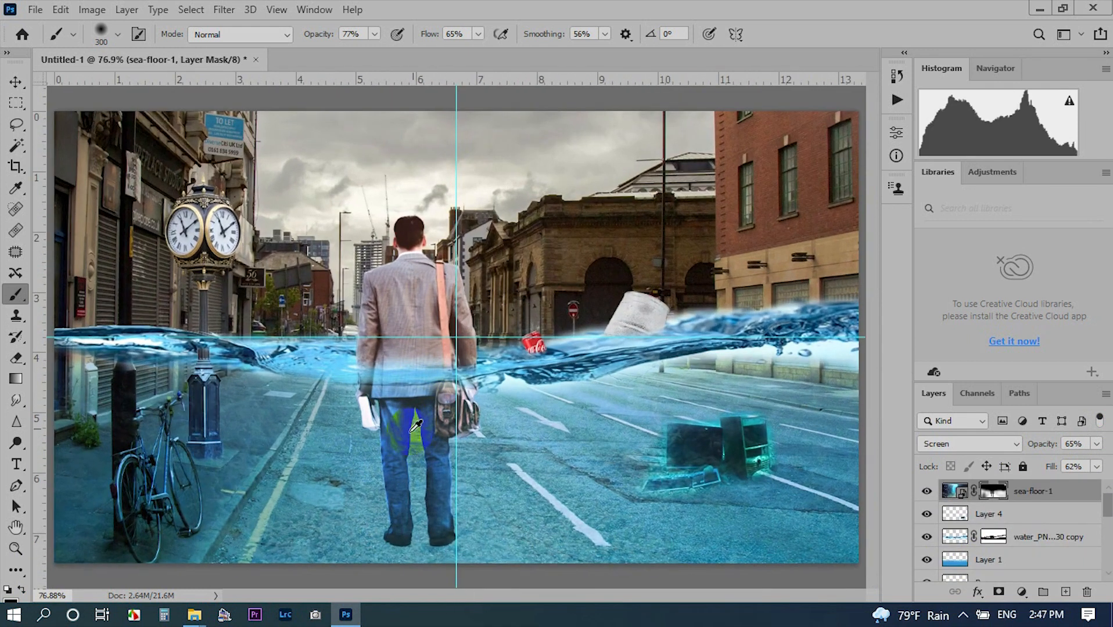
scroll(416, 427, "down", 2)
left_click(193, 615)
left_click_drag(575, 194, 1059, 258)
left_click_drag(750, 355, 353, 450)
- Select the bubbles image's white background with the Magic Wand, rasterize the layer, delete the background, and clear the selection
key("w")
left_click(385, 211)
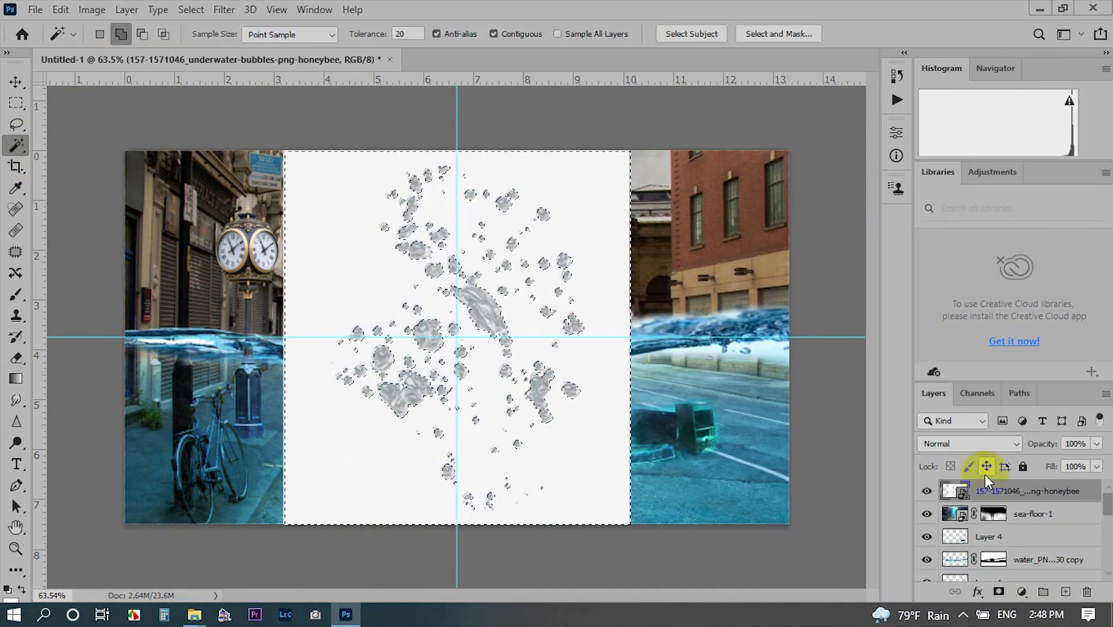
right_click(987, 491)
left_click(743, 285)
scroll(464, 373, "up", 3)
key("Delete")
key("ctrl+d")
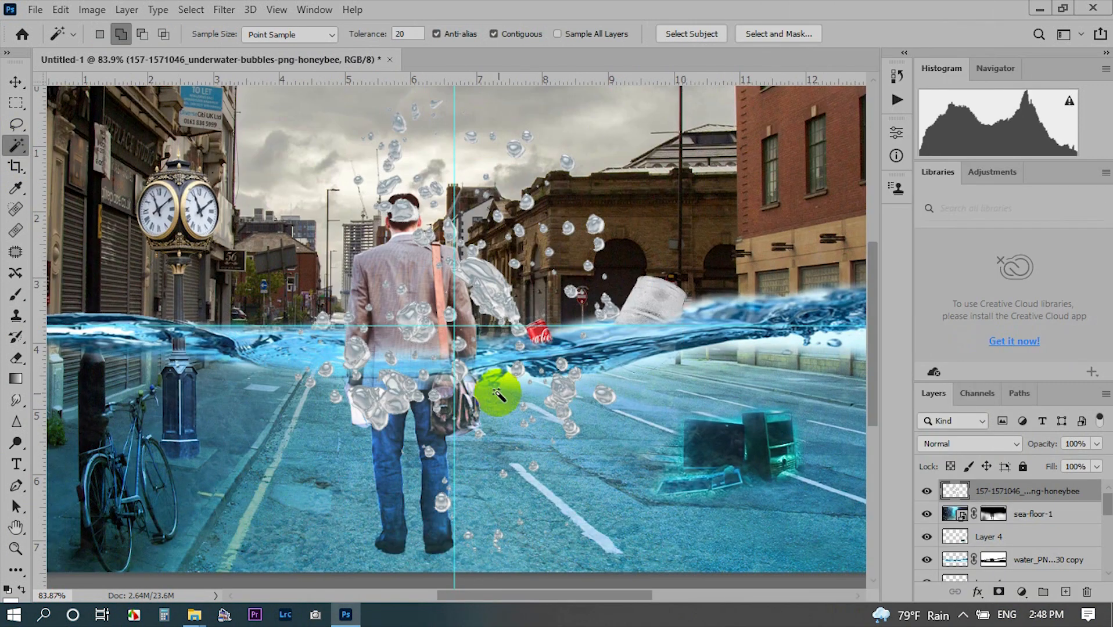
- Scale the bubbles down to roughly a quarter of their size and place them between the bicycle and the man's legs
key("ctrl+t")
left_click_drag(623, 336, 286, 465)
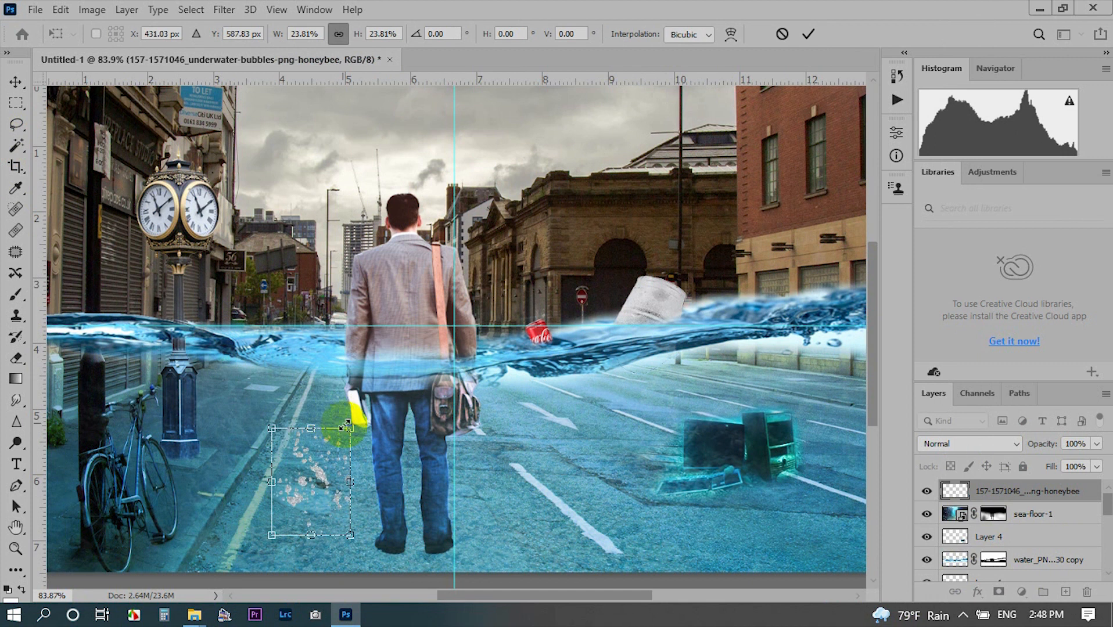
left_click_drag(334, 436, 356, 426)
left_click(816, 38)
- Set the bubbles layer's blend mode to Overlay and readjust its transform beside the man's legs
left_click(969, 444)
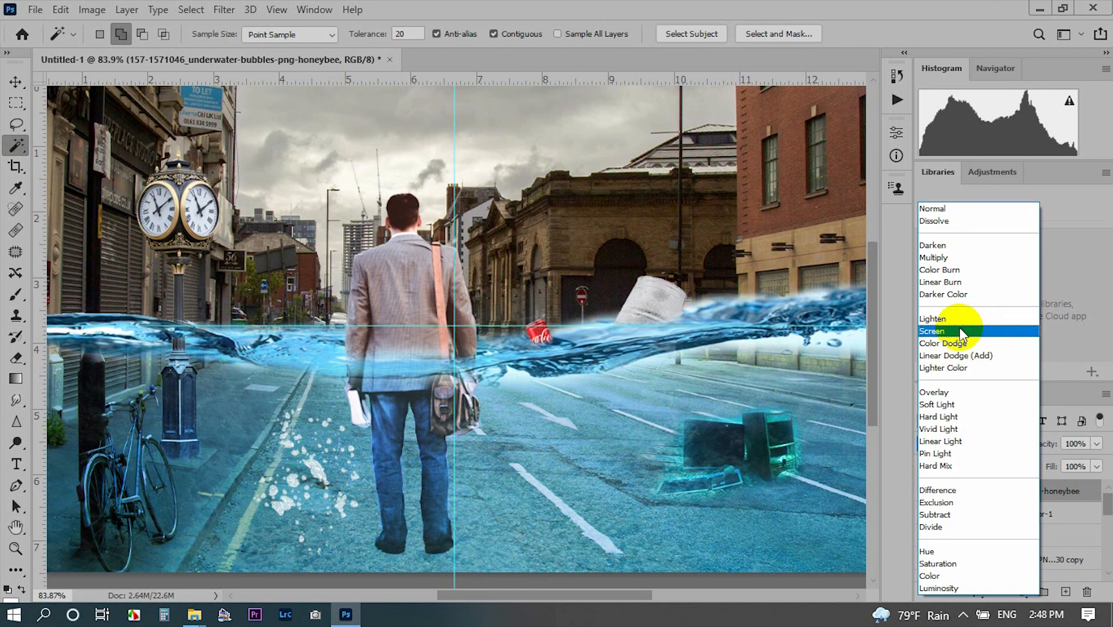
left_click(950, 389)
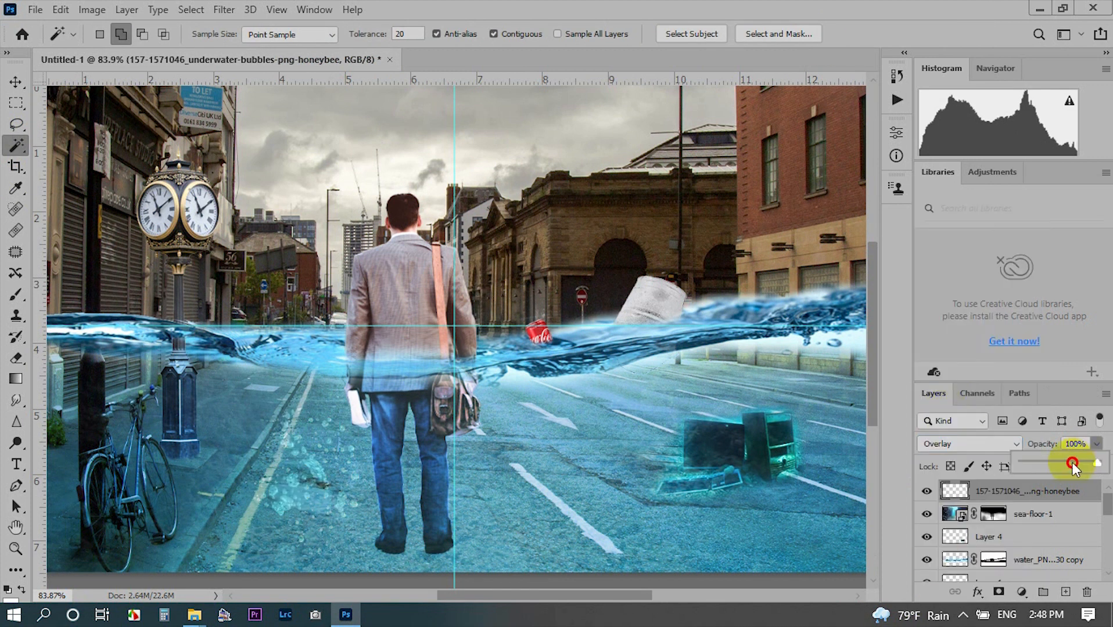
key("ctrl+t")
mouse_move(323, 440)
left_mouse_down()
mouse_move(331, 423)
mouse_move(494, 450)
mouse_move(343, 440)
left_mouse_up()
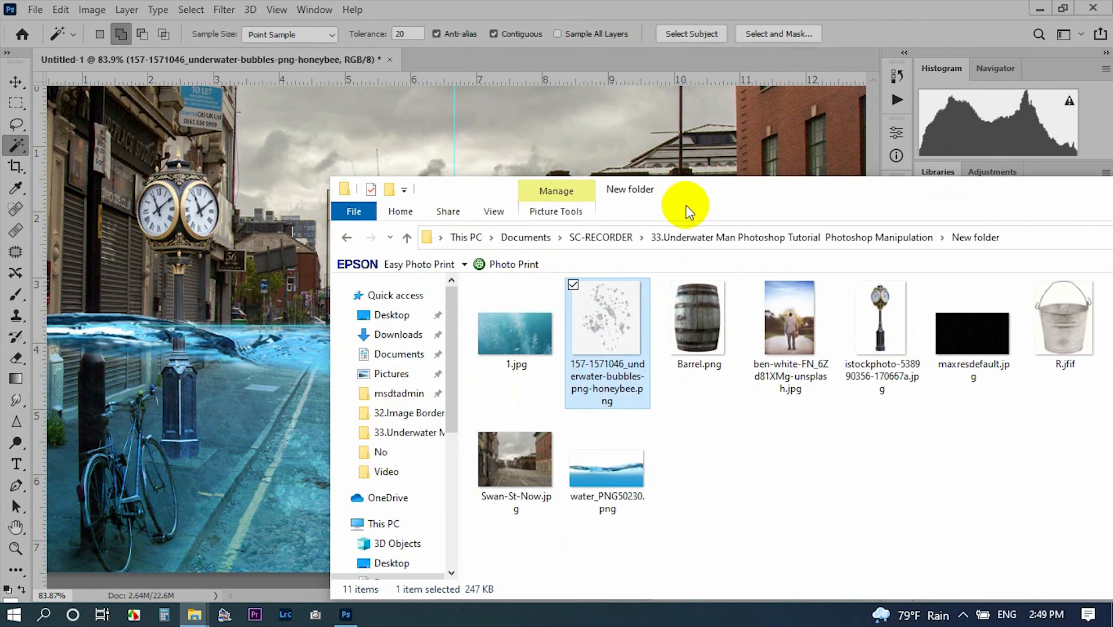
- Place 1.jpg in the composite and scale it to cover almost the entire canvas
left_click_drag(514, 335, 604, 303)
left_click_drag(606, 263, 718, 204)
left_click_drag(623, 282, 552, 326)
left_click_drag(640, 240, 680, 218)
left_click_drag(600, 267, 602, 269)
left_click(787, 37)
- Lower the opacity of layer 1 to 45% and add a layer mask to it
left_click(1095, 444)
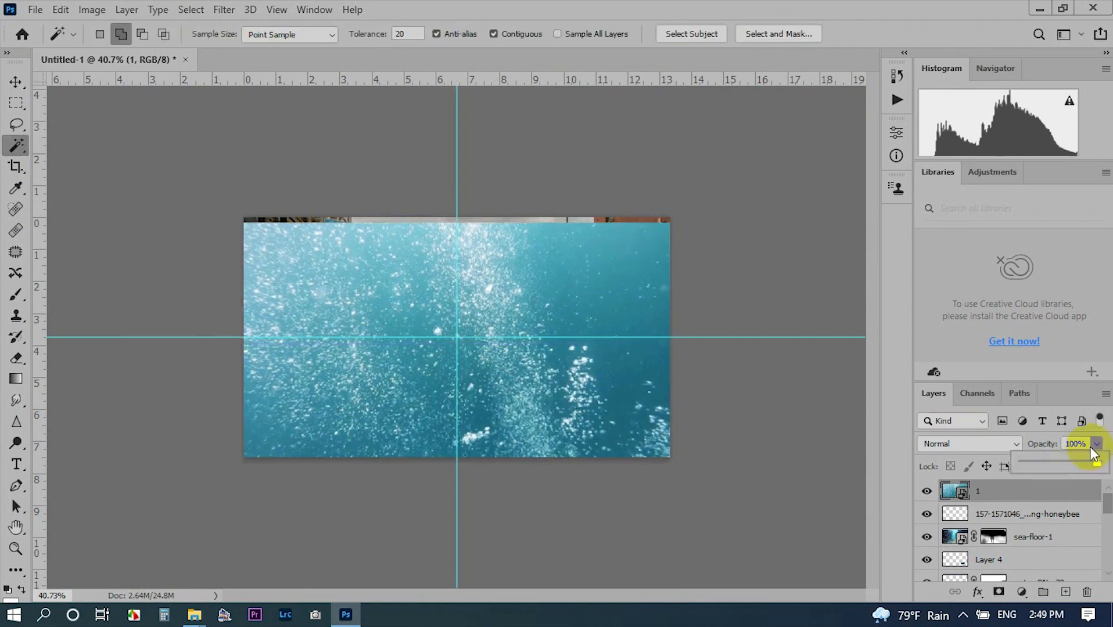
left_click_drag(1098, 463, 1056, 464)
left_click(999, 592)
key("ctrl+0")
- Hide layer 1 above the waterline by painting its mask with a 300 px brush inside a rectangular selection, and clear the selection
left_click(15, 295)
mouse_move(187, 227)
left_mouse_down()
mouse_move(156, 213)
mouse_move(532, 203)
mouse_move(663, 249)
mouse_move(149, 266)
mouse_move(682, 273)
left_mouse_up()
left_click(16, 103)
left_click_drag(154, 160, 865, 349)
left_click(15, 295)
mouse_move(192, 331)
left_mouse_down()
mouse_move(144, 327)
mouse_move(796, 289)
left_mouse_up()
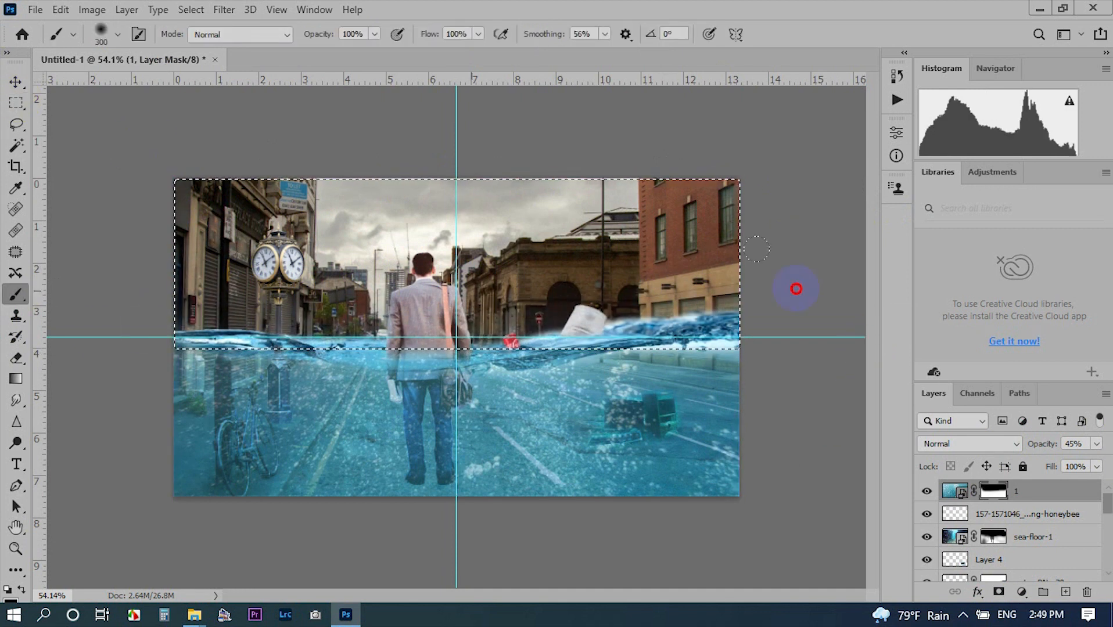
left_click(364, 349)
key("ctrl+d")
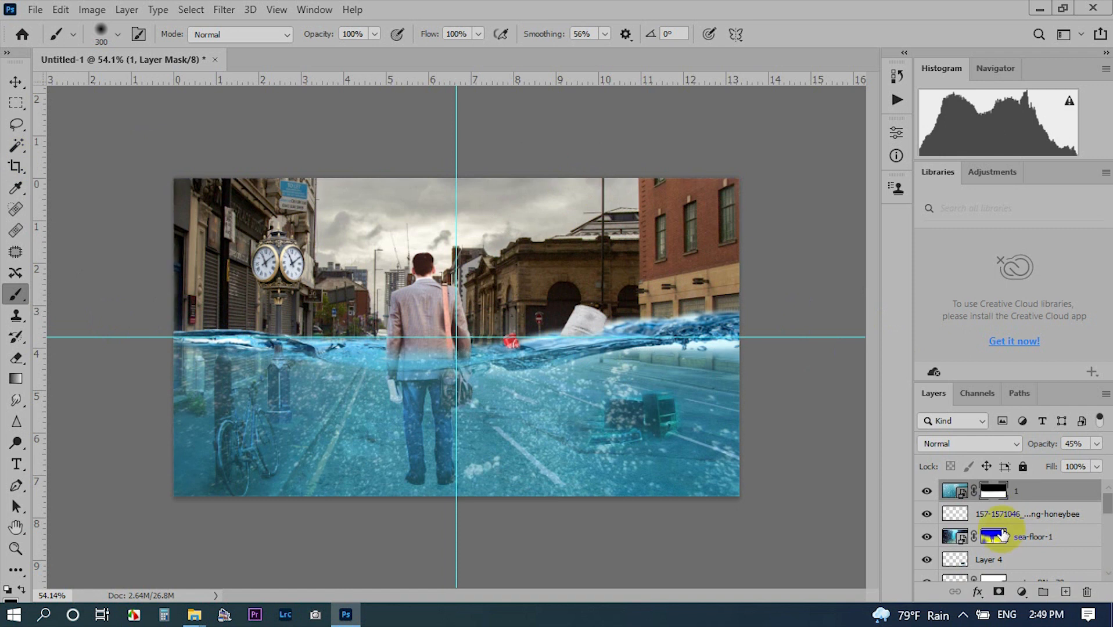
- Set layer 1's blend mode to Overlay and its fill to 65%
left_click(969, 444)
left_click(951, 390)
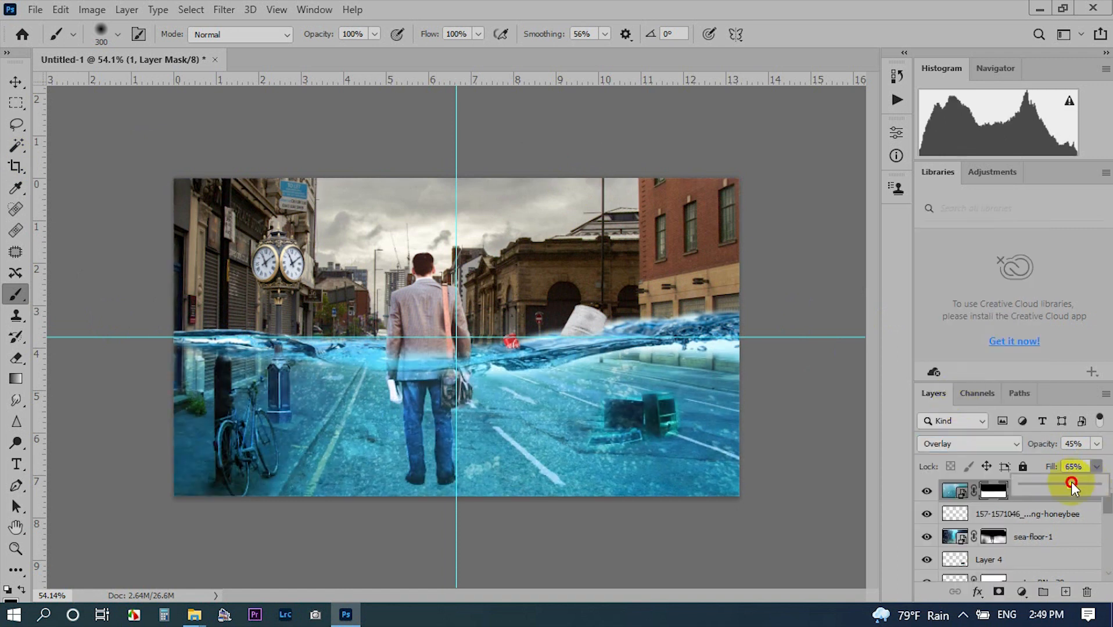
scroll(477, 401, "up", 5)
scroll(477, 401, "down", 5)
left_click(15, 102)
scroll(470, 414, "up", 6)
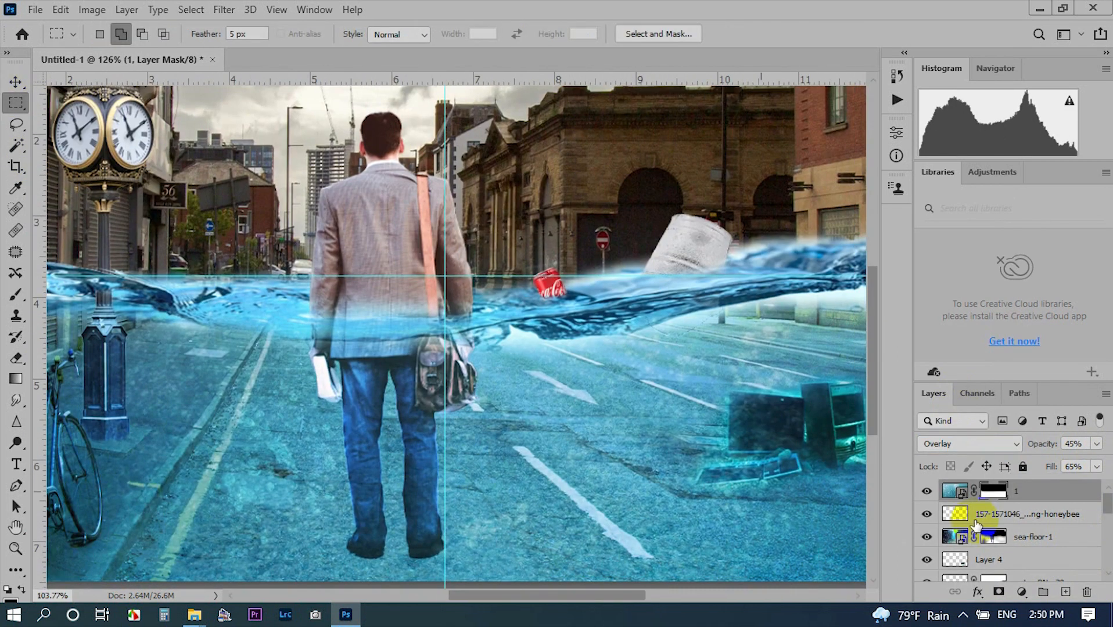
scroll(427, 466, "down", 6)
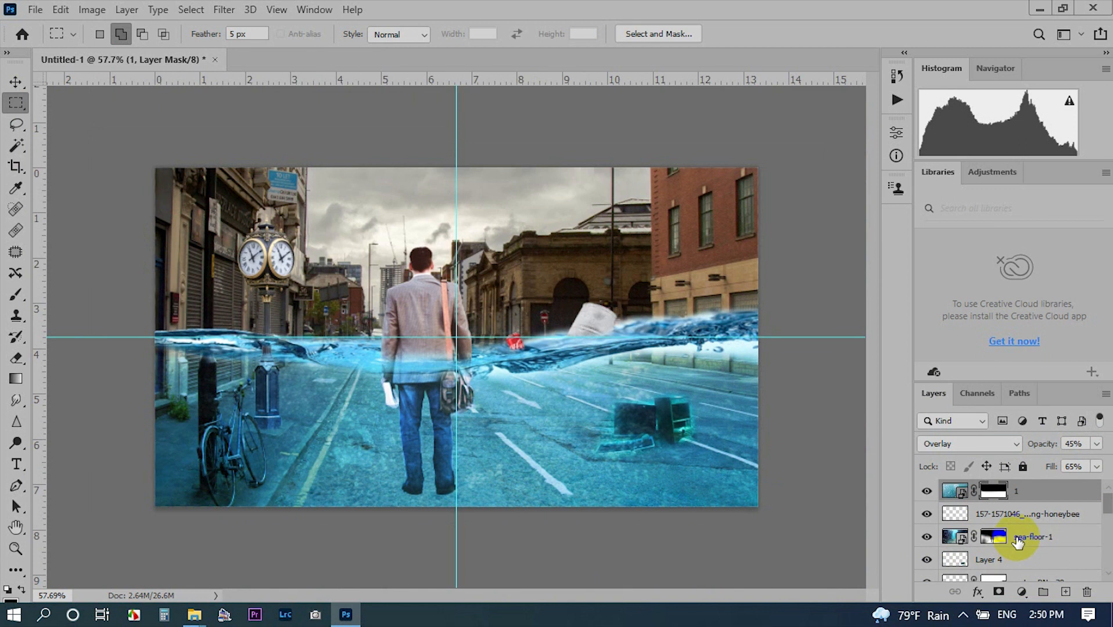
scroll(959, 575, "down", 5)
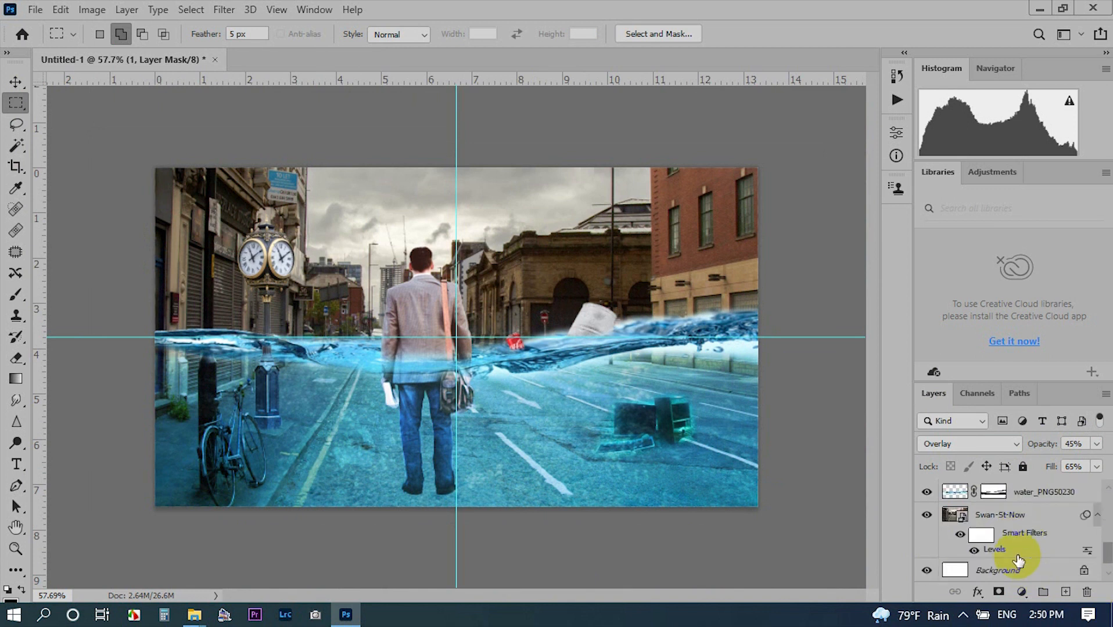
- Select the street clock's layer, Layer 3, and duplicate it
scroll(959, 598, "up", 2)
scroll(250, 347, "up", 2)
right_click(200, 207)
left_click(231, 233)
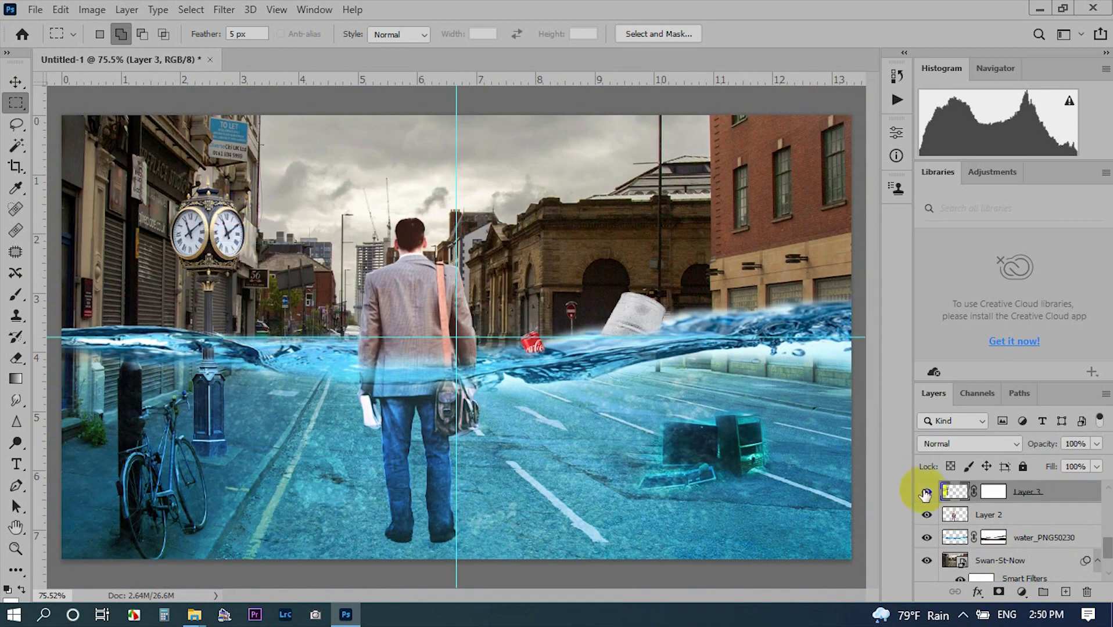
left_click(926, 492)
left_click(927, 492)
left_click_drag(1044, 496, 1066, 592)
- Flip the original clock layer downward from its base and skew it about -48° horizontally so it lies across the bicycle
left_click(1020, 521)
key("ctrl+t")
left_click_drag(207, 174, 109, 549)
left_click(808, 34)
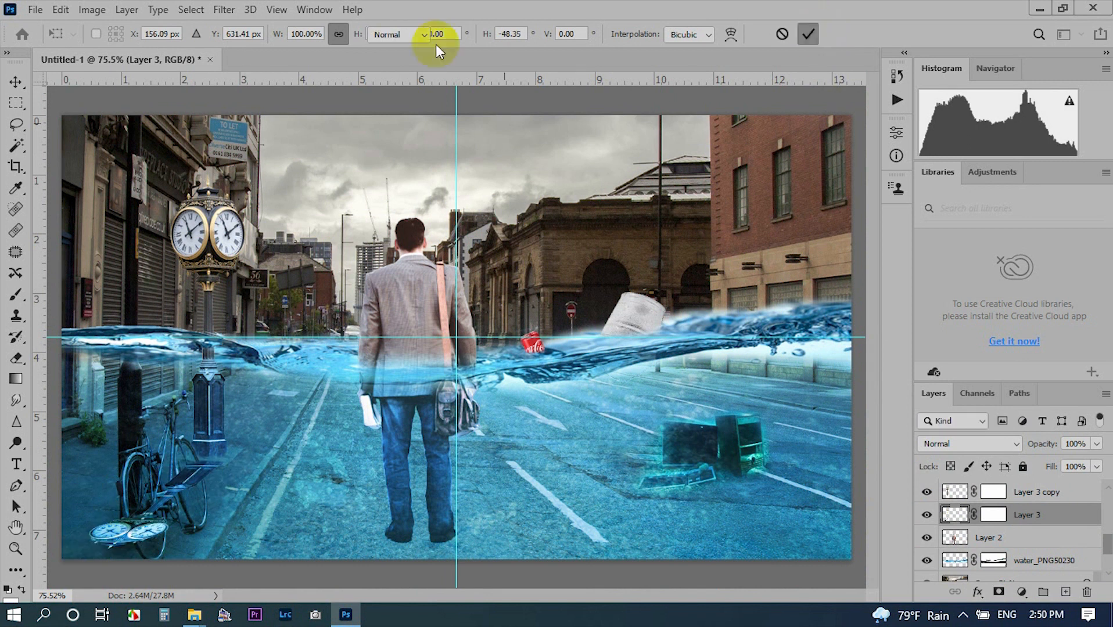
left_click(956, 509, "ctrl")
key("alt+BackSpace")
key("ctrl+z")
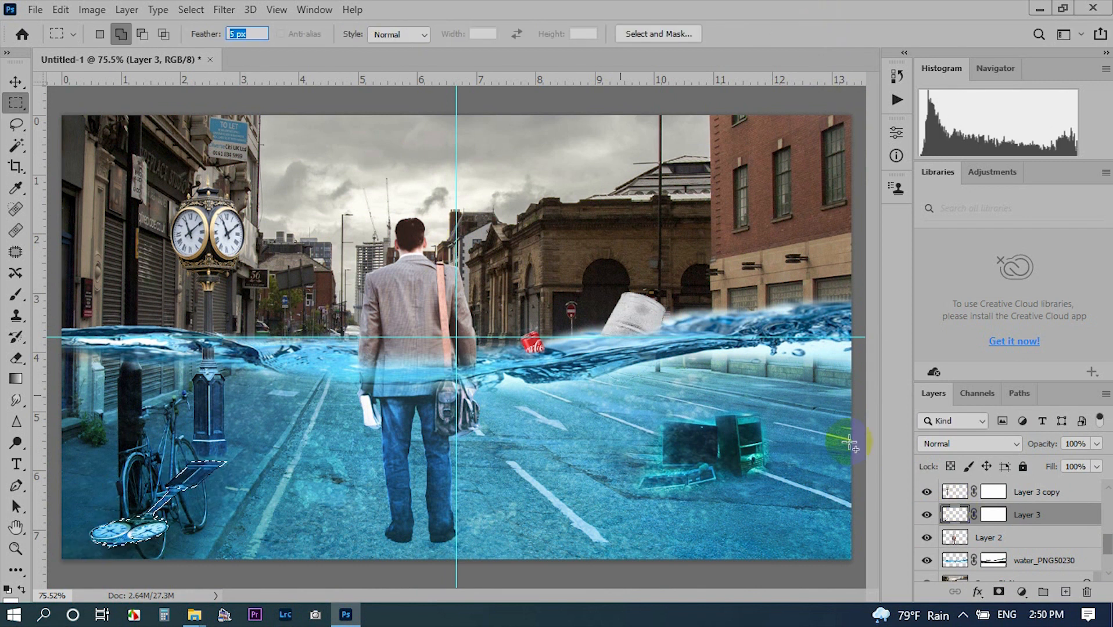
right_click(989, 519)
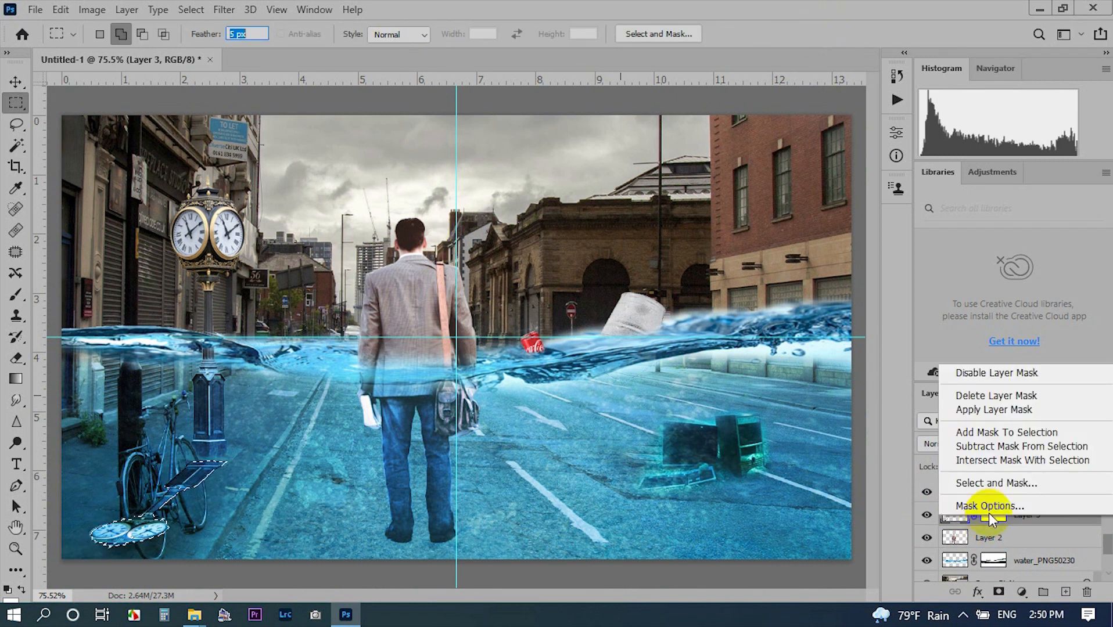
left_click(1018, 374)
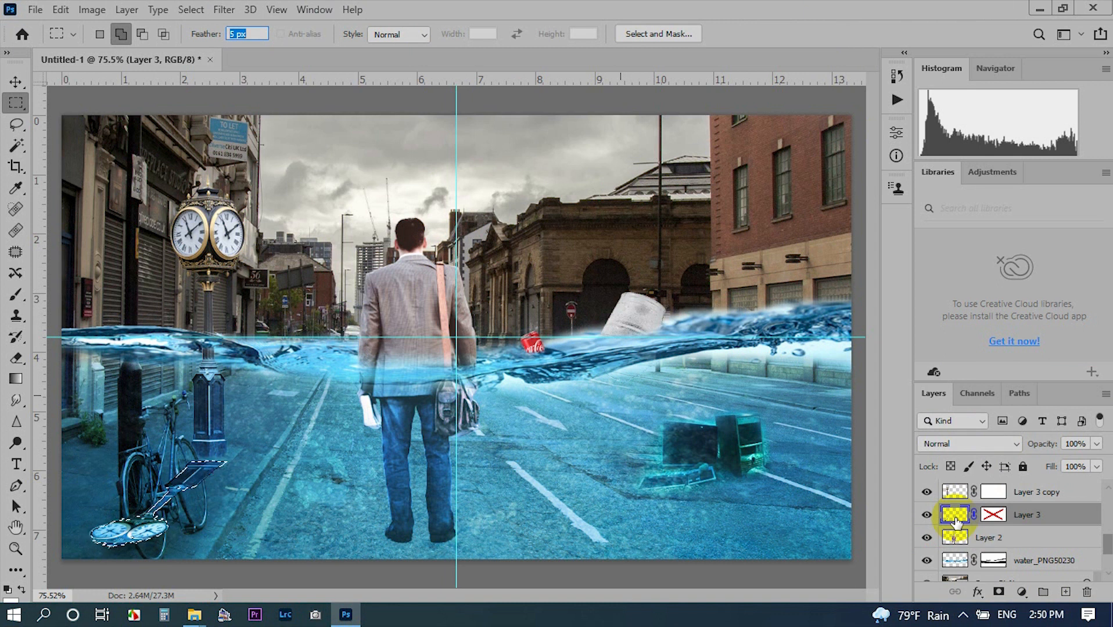
key("ctrl+d")
- Delete the flipped clock layer's mask and fill the clock's outline with black
right_click(984, 516)
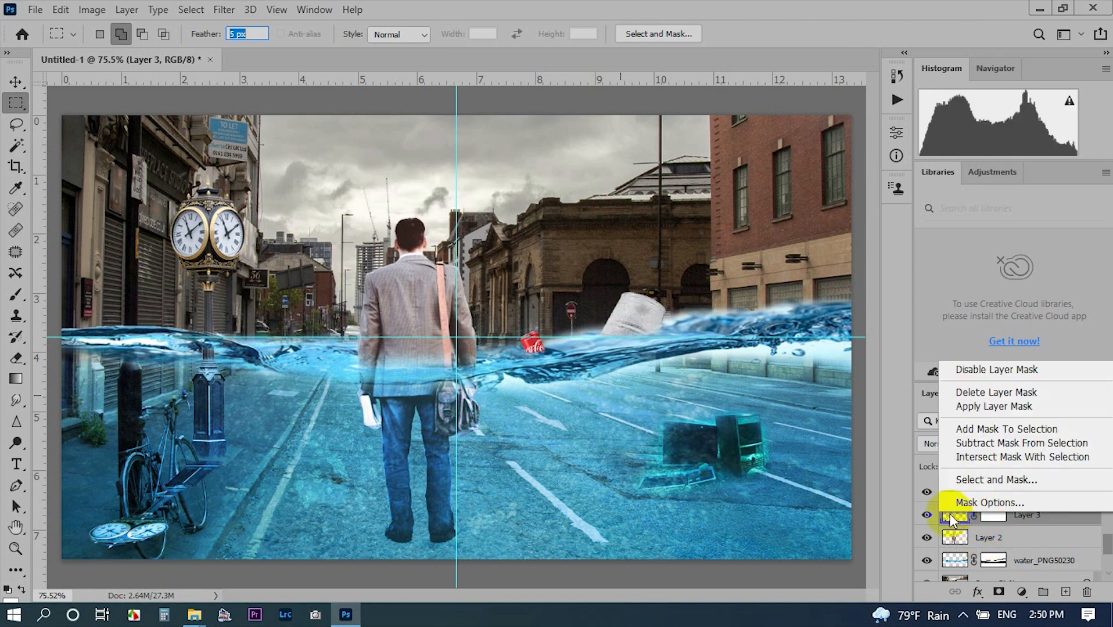
left_click(987, 393)
left_click(942, 521, "ctrl")
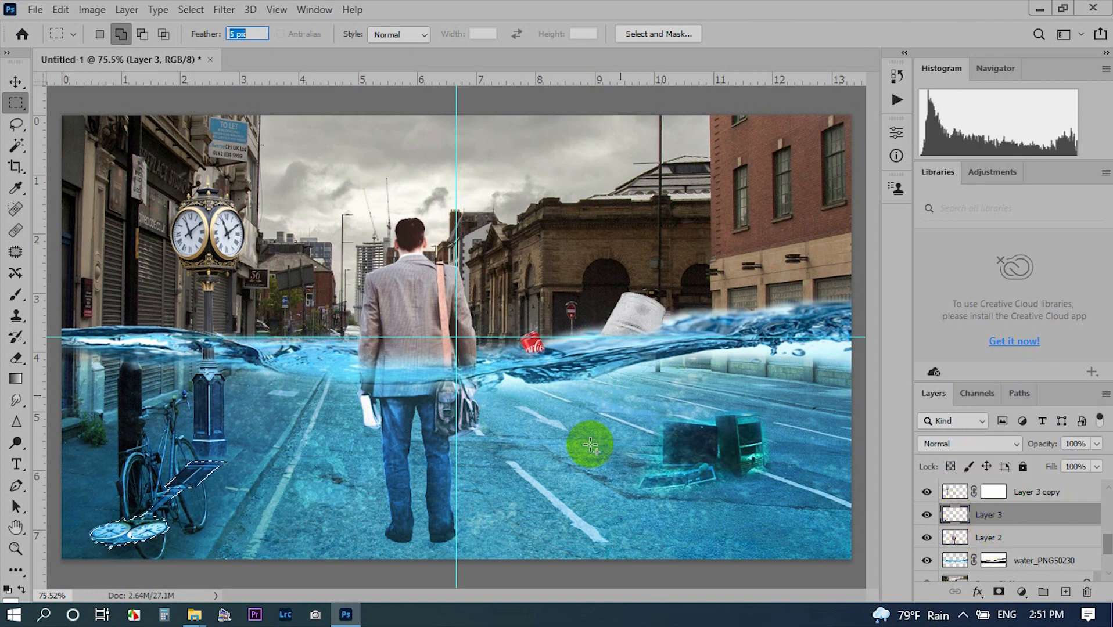
key("ctrl+d")
left_click(949, 515, "ctrl")
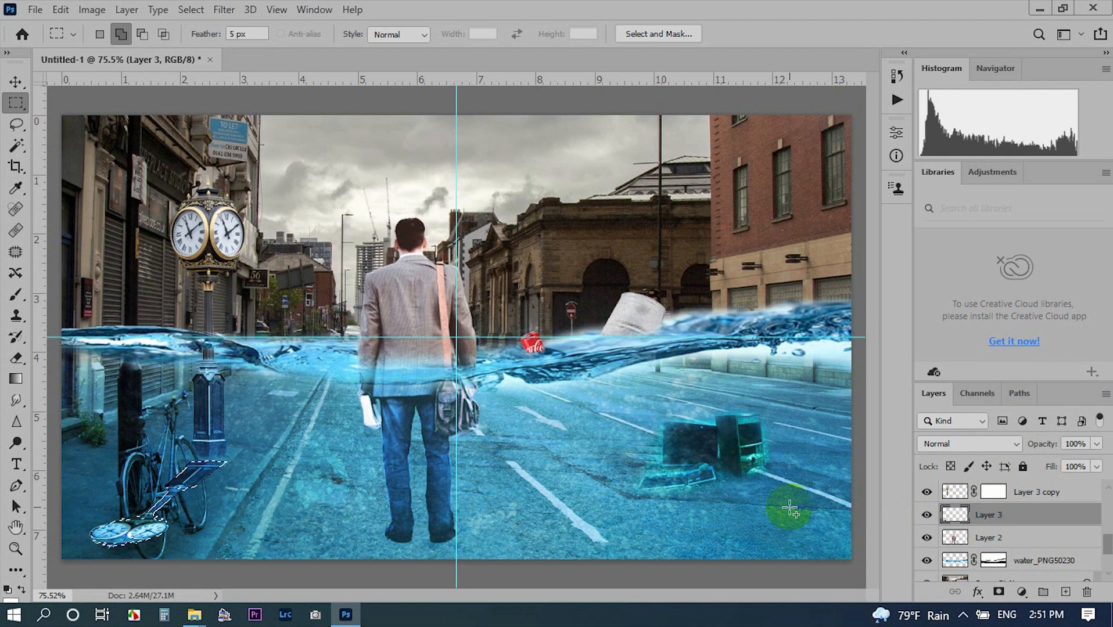
key("alt+BackSpace")
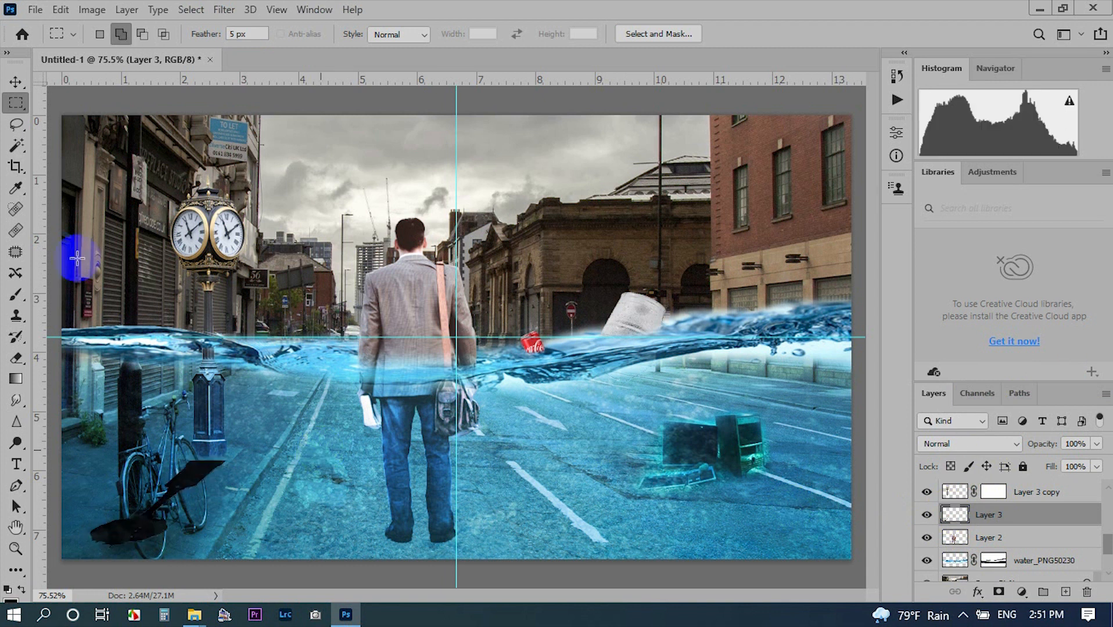
- Soften the black clock shadow with Gaussian Blur and lower its opacity to 50% and fill to 51%
left_click(224, 10)
mouse_move(377, 216)
left_click(480, 293)
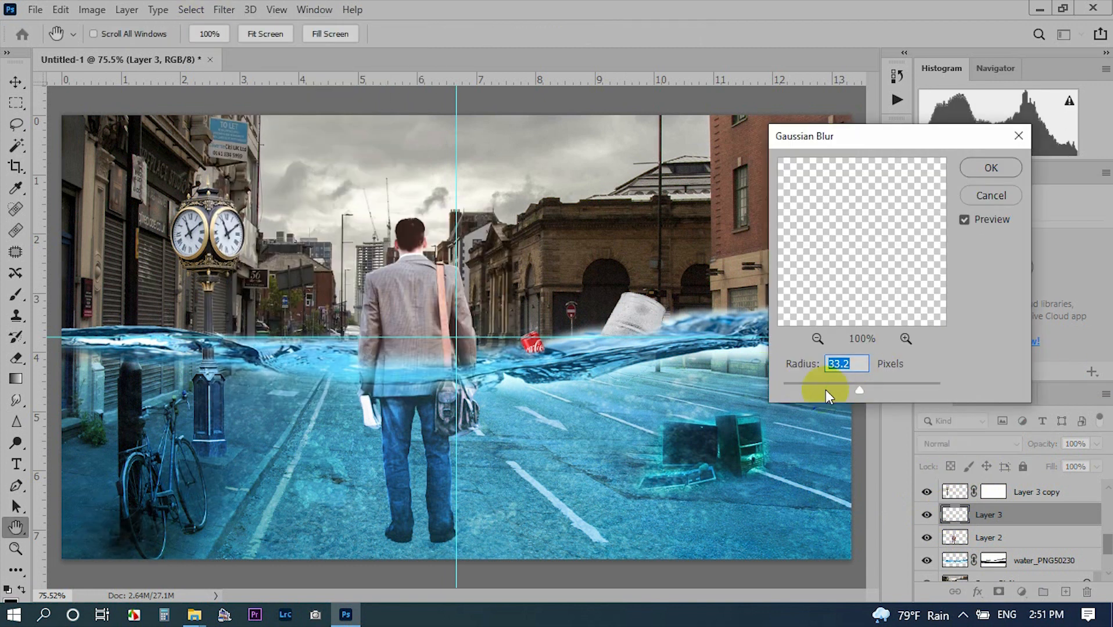
left_click(988, 169)
left_click(1096, 444)
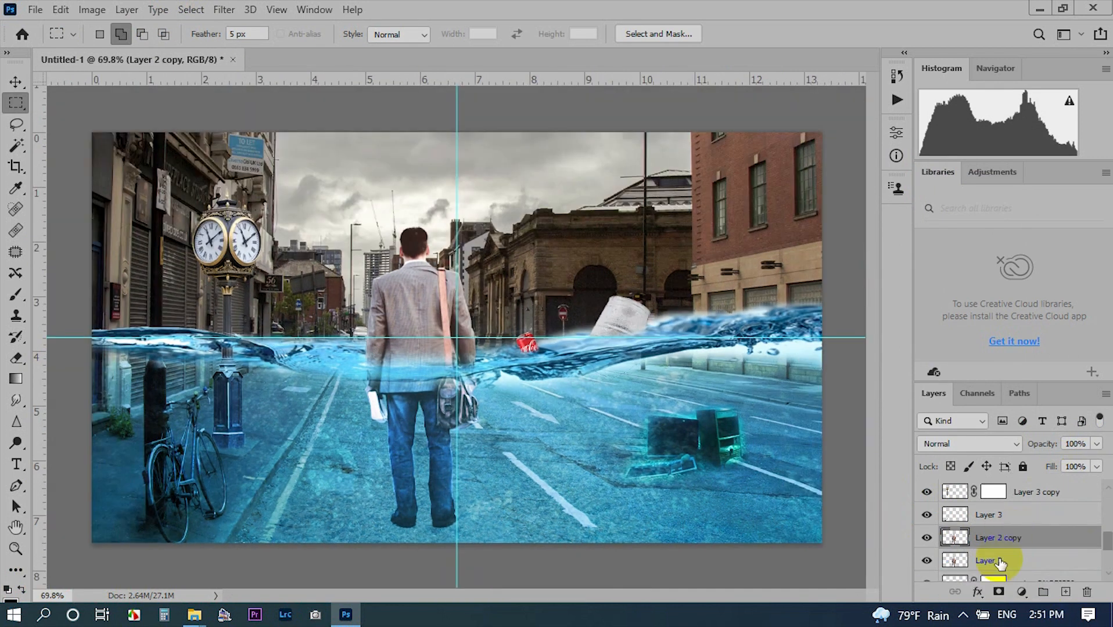
- Flip the man's original layer downward below his feet and flatten it to about 25% height as a shadow
left_click(987, 561)
key("ctrl+t")
left_click_drag(420, 228, 427, 606)
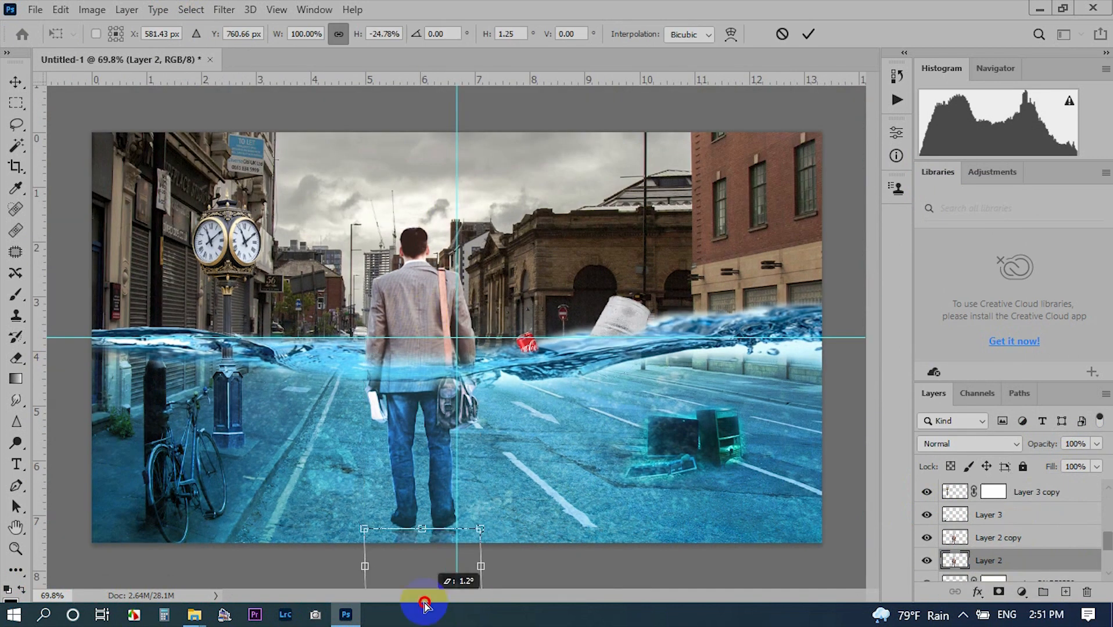
- Turn the man's flipped layer into a soft shadow with Gaussian Blur, 71% opacity and 70% fill
left_click(991, 565, "ctrl")
left_click(959, 563, "ctrl")
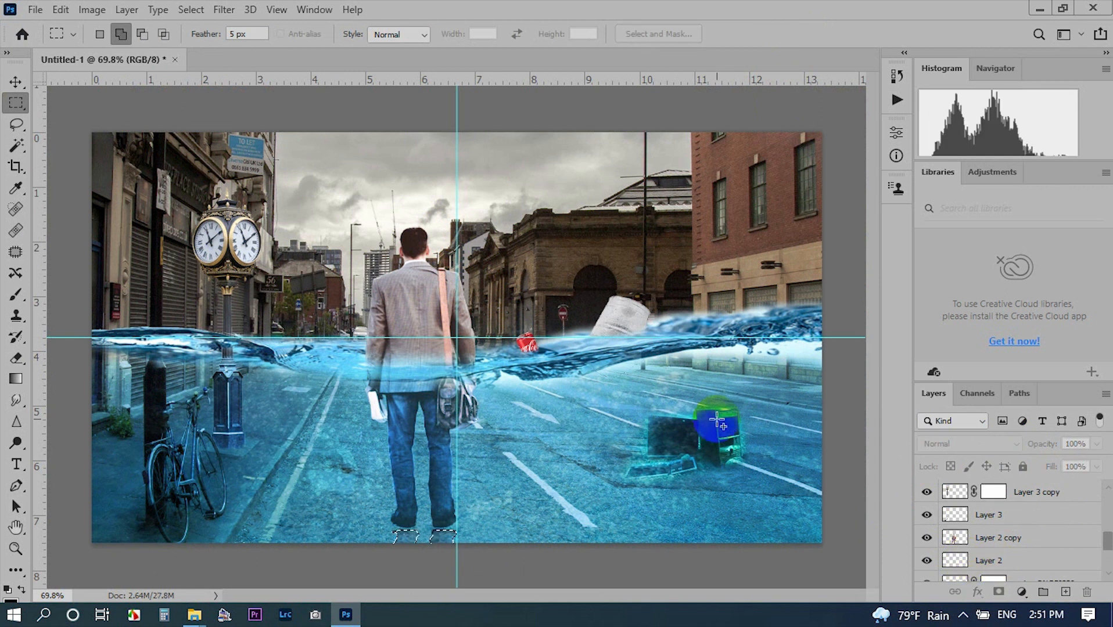
left_click(990, 562)
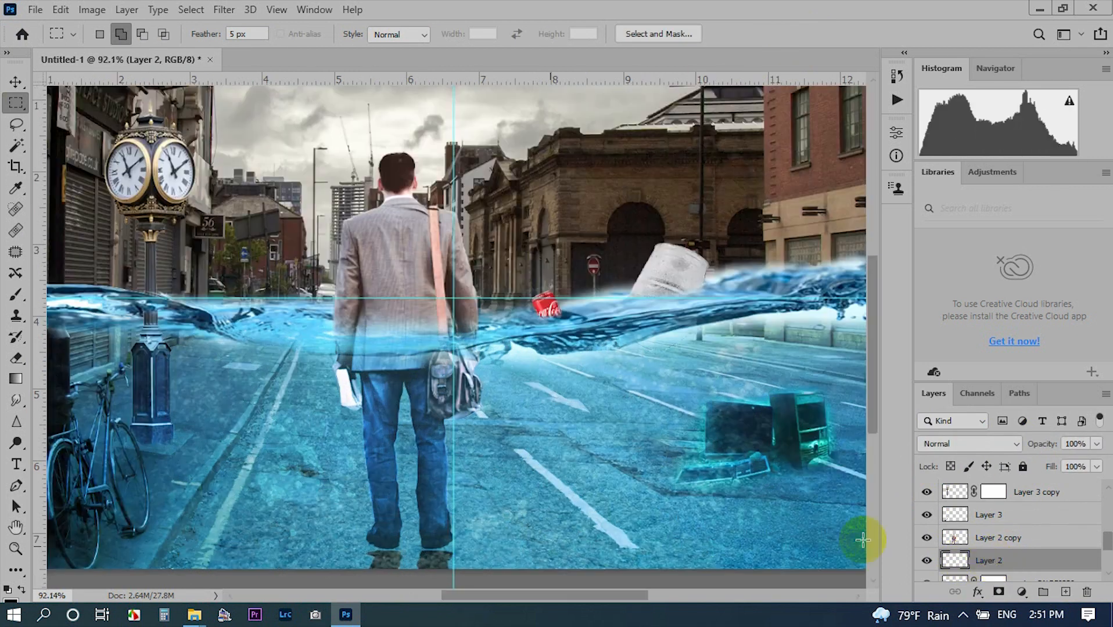
left_click(224, 9)
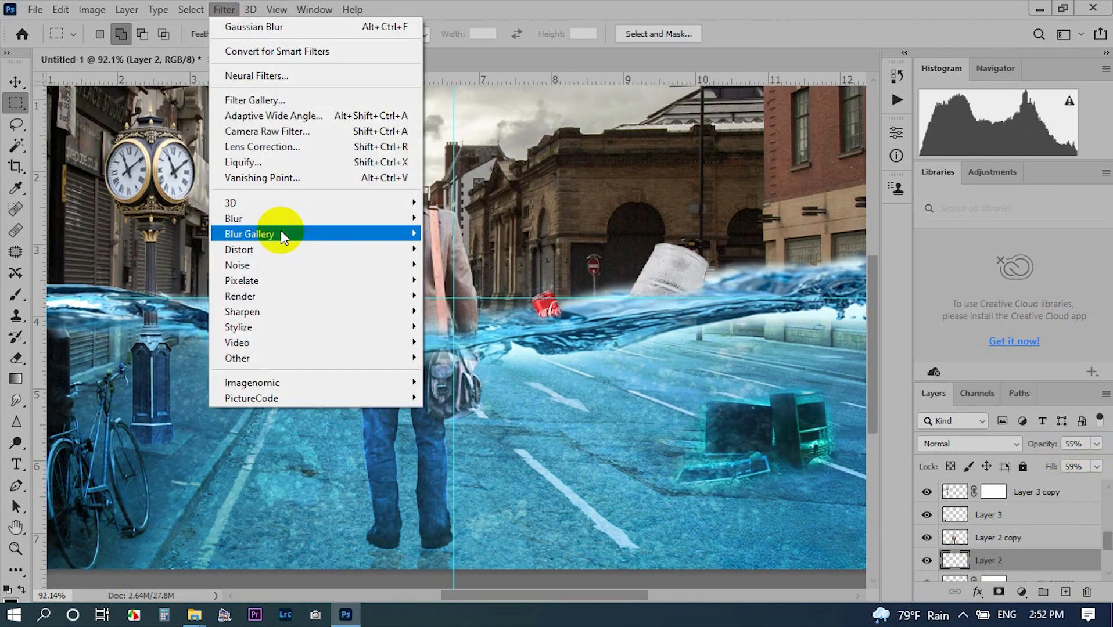
mouse_move(290, 217)
left_click(461, 282)
left_click(983, 183)
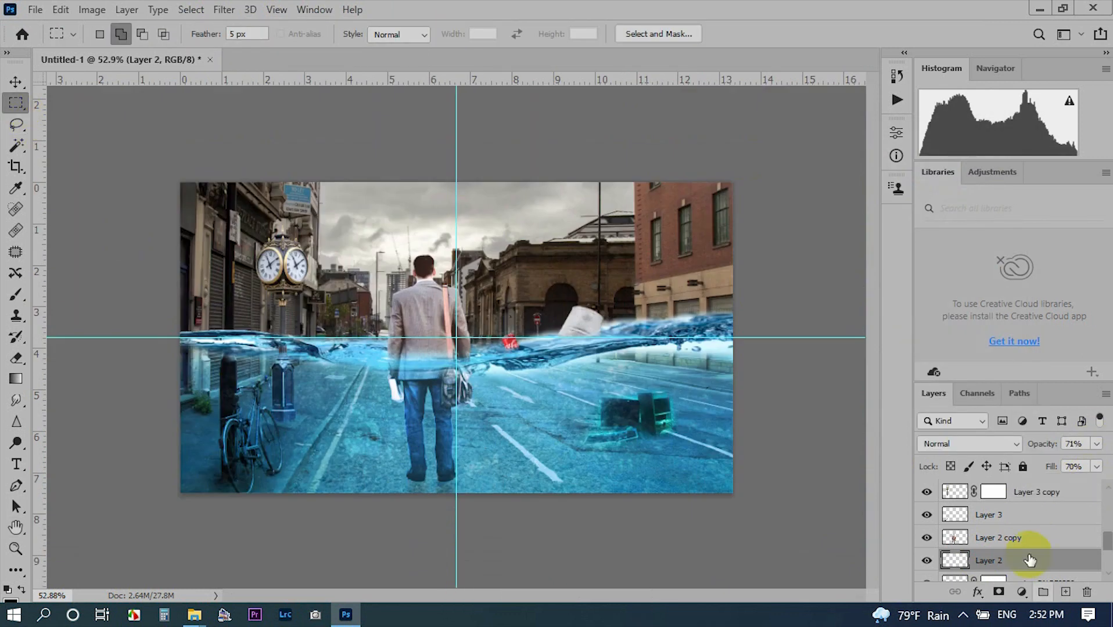
- Skew the man's shadow about -11° and the clock's shadow about -4° horizontally
key("ctrl+t")
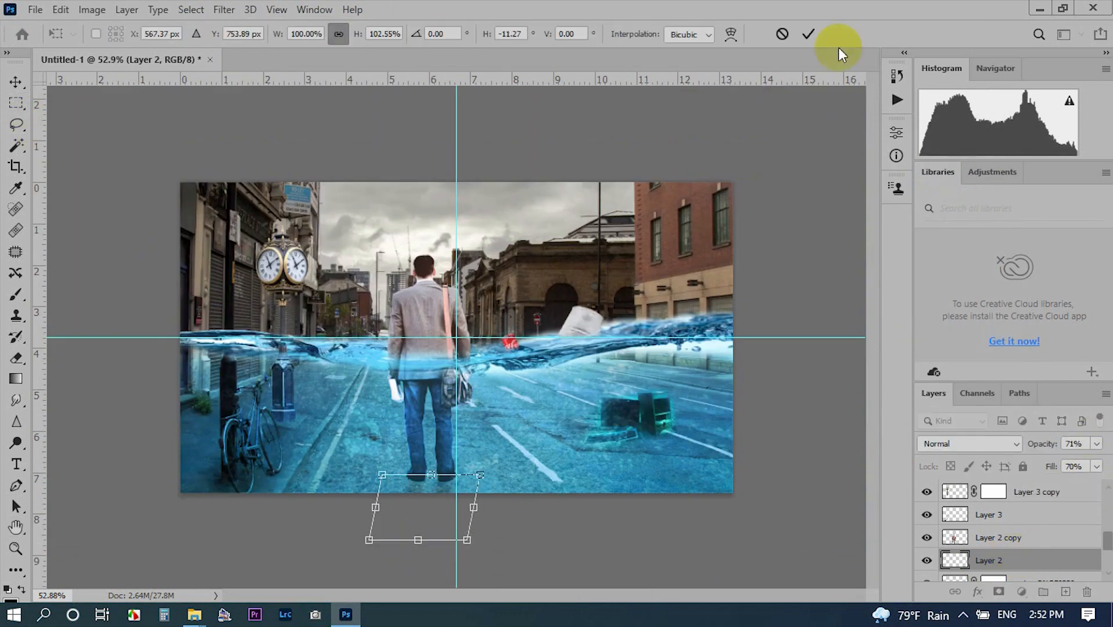
left_click(808, 34)
left_click(964, 514)
key("ctrl+t")
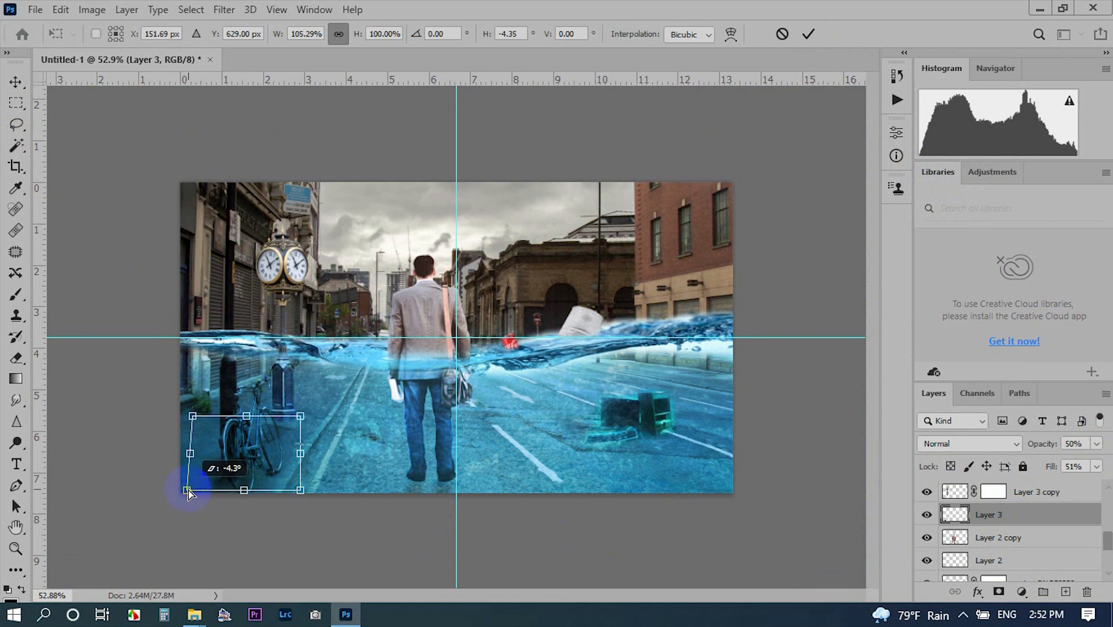
key("Return")
key("m")
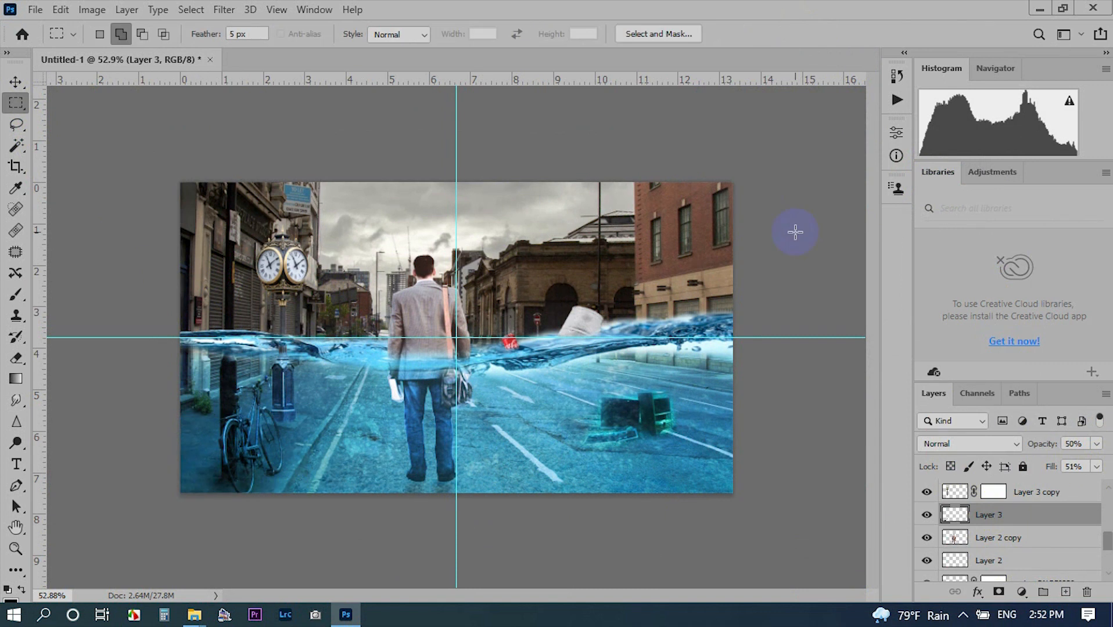
left_click(1013, 541)
key("ctrl+t")
left_click(782, 34)
- Readjust the slant of the man's shadow on Layer 2 by moving its lower edge slightly
left_click(985, 561)
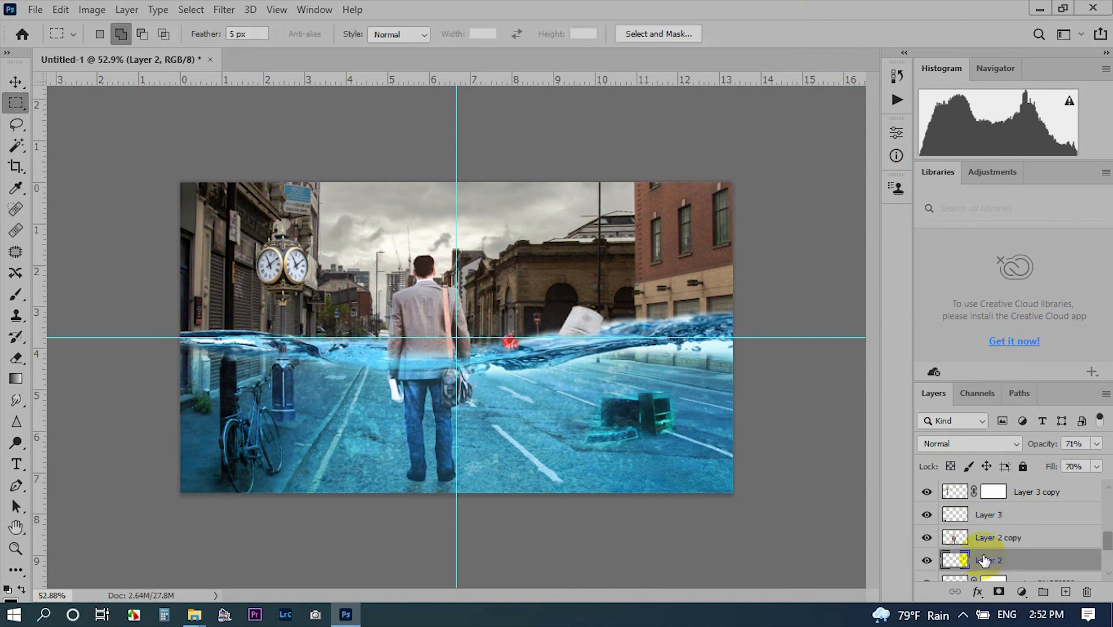
key("ctrl+t")
left_click_drag(424, 540, 438, 545)
left_click(808, 34)
scroll(427, 330, "up", 6)
scroll(427, 330, "down", 6)
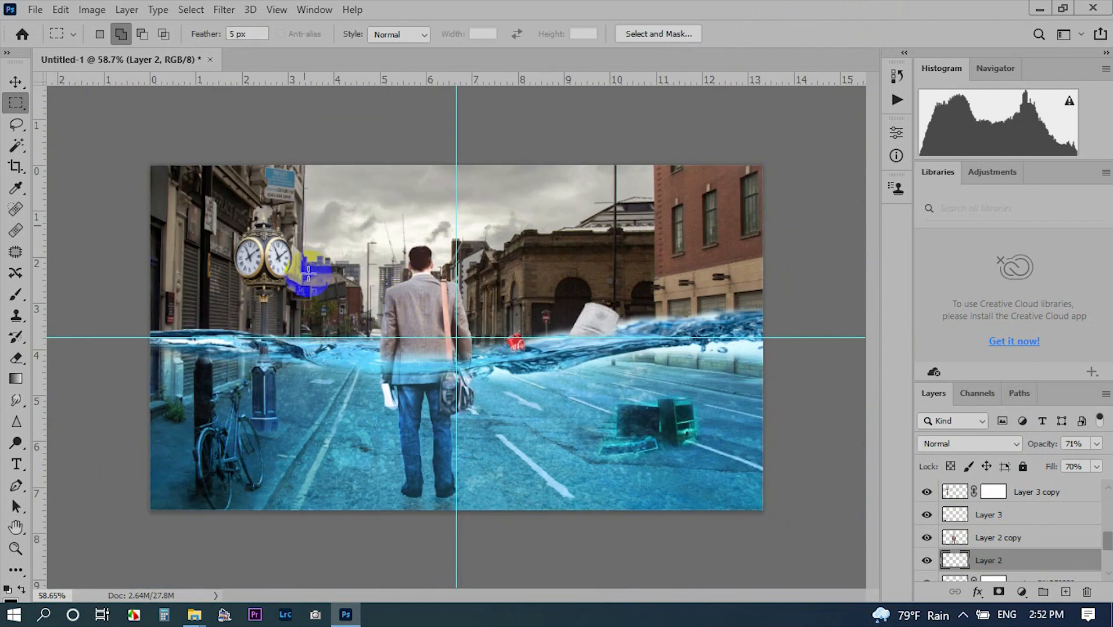
scroll(310, 278, "up", 1)
- Place maxresdefault.jpg in the composite so it covers the whole canvas, and move its layer to the top of the stack
left_click(194, 615)
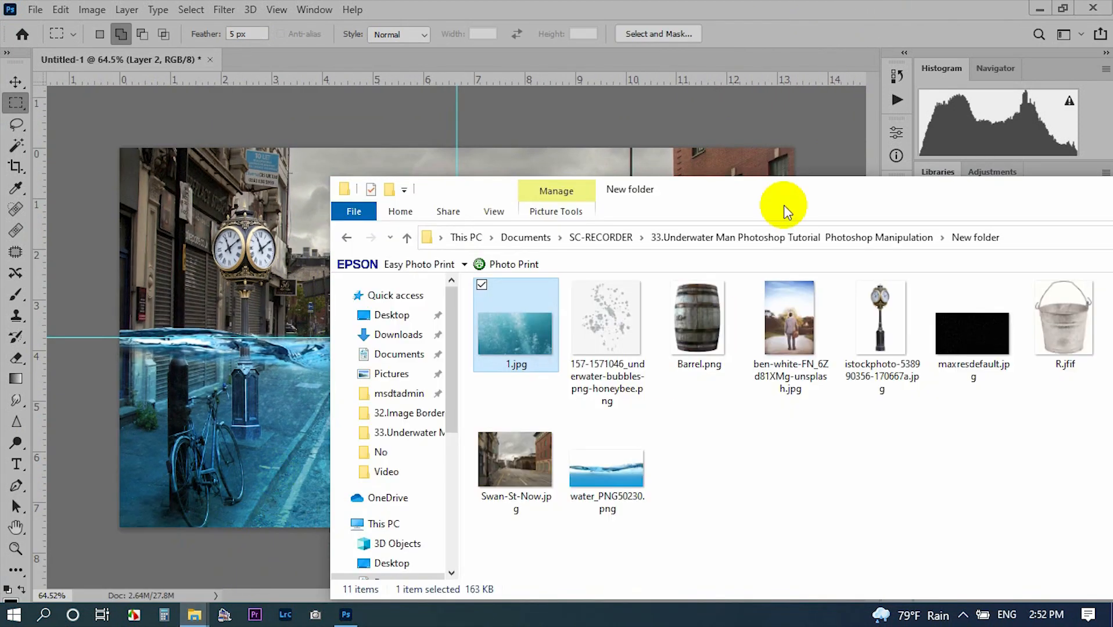
left_click_drag(785, 211, 629, 211)
left_click_drag(841, 196, 706, 271)
left_click_drag(704, 377, 654, 171)
scroll(538, 340, "down", 2)
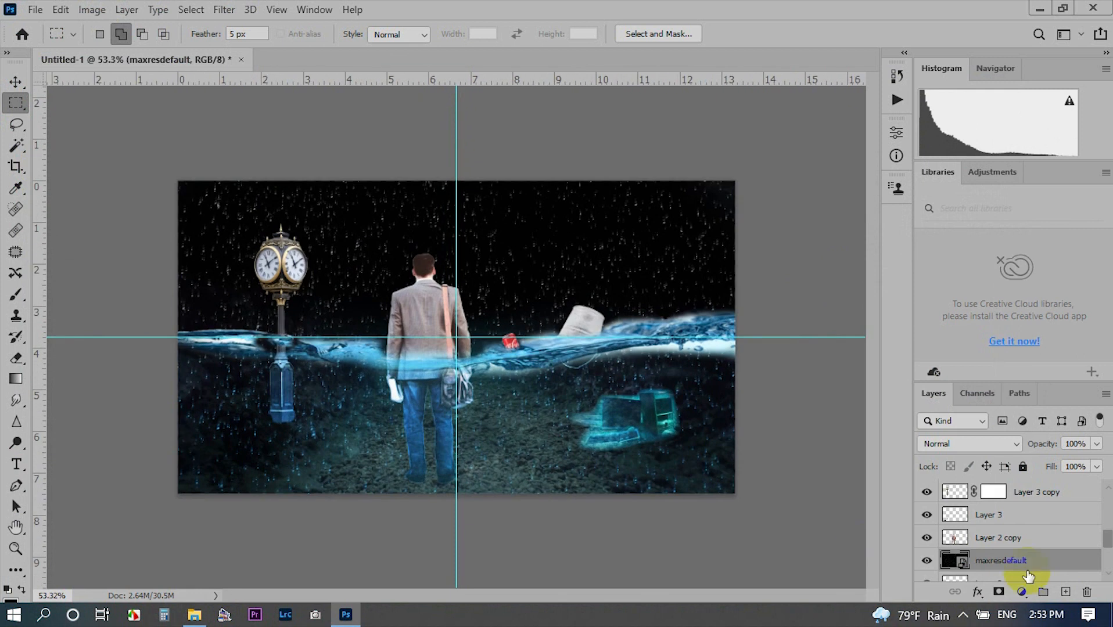
left_click_drag(1029, 577, 1014, 488)
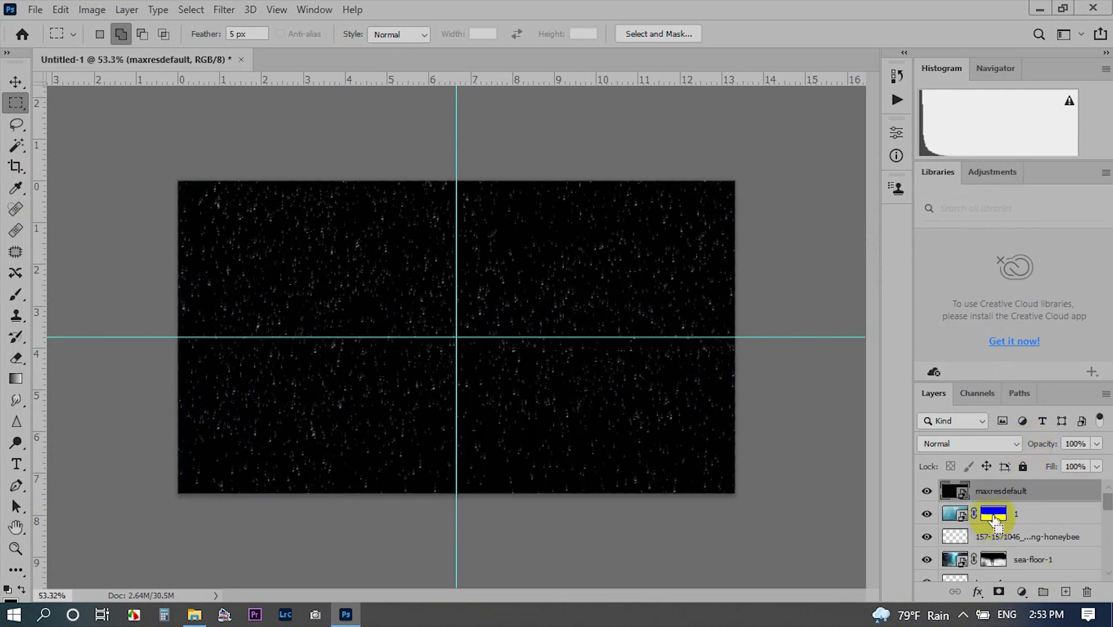
- Mask the rain layer with the inverse of layer 1's mask and set its blend mode to Screen
left_click(999, 592)
key("ctrl+z")
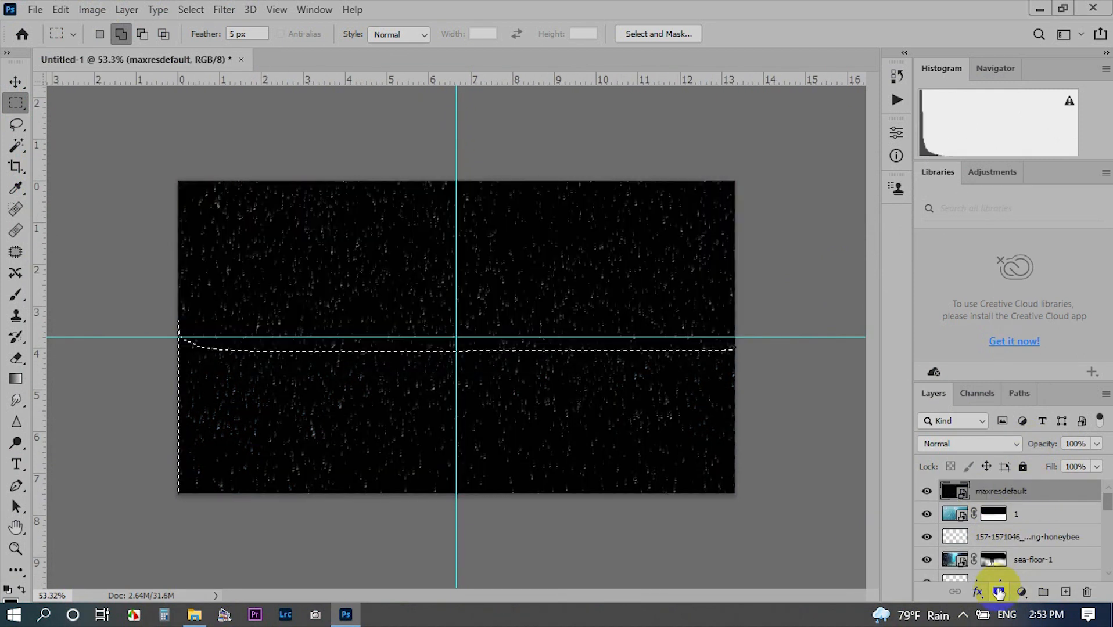
left_click(999, 592, "alt")
left_click(969, 444)
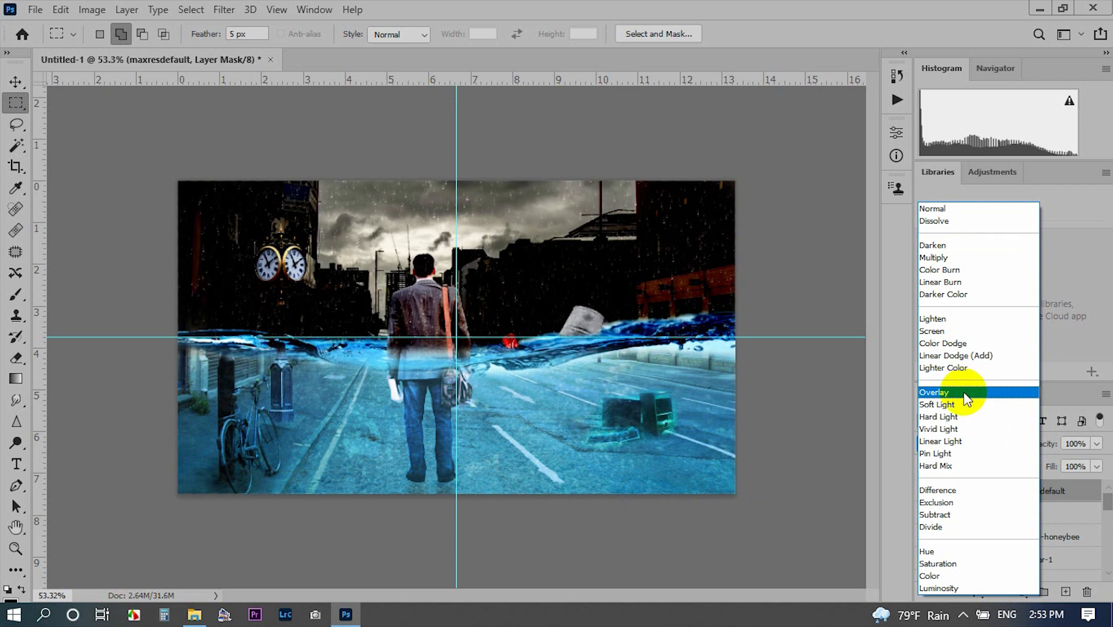
left_click(961, 331)
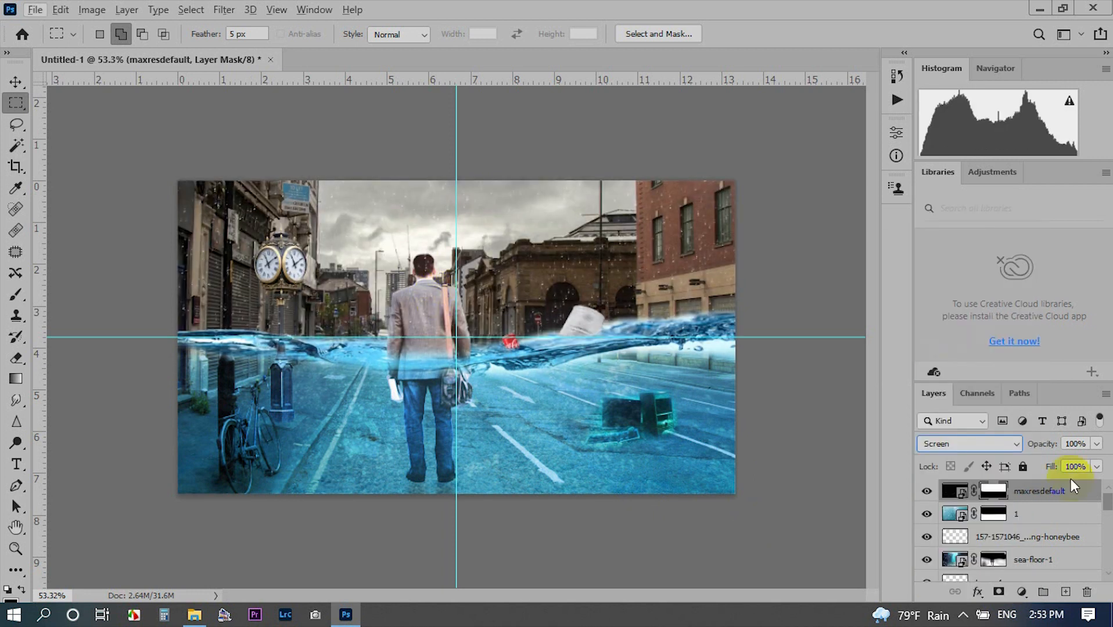
- Remove the rain from the man's head by painting the rain layer's mask with a 25 px brush
left_click(16, 298)
scroll(429, 290, "up", 6)
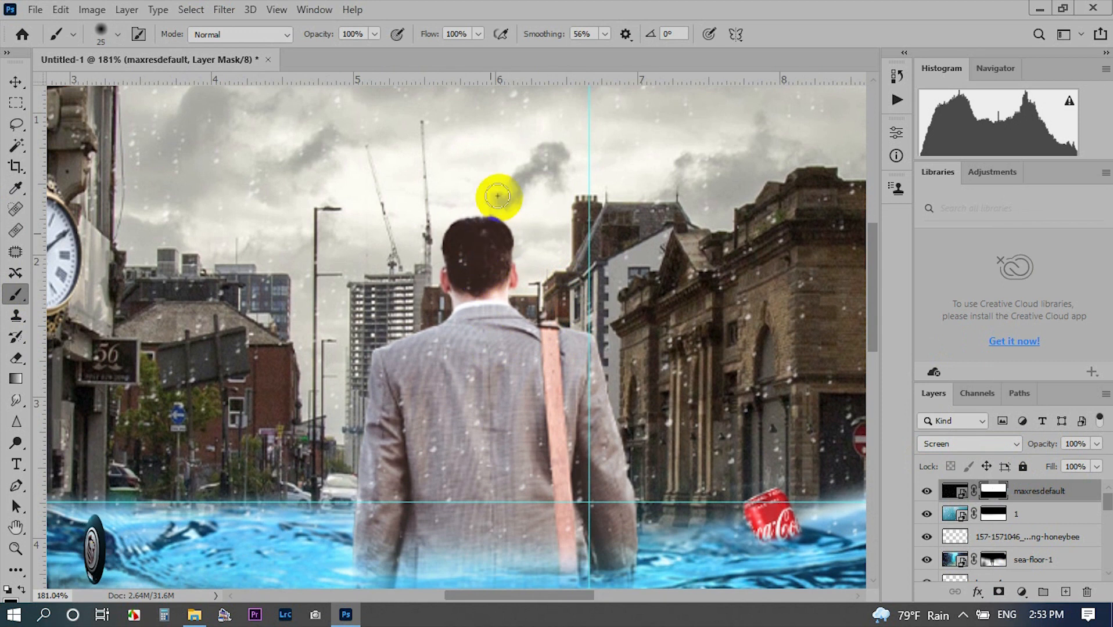
scroll(575, 267, "down", 6)
scroll(421, 318, "up", 8)
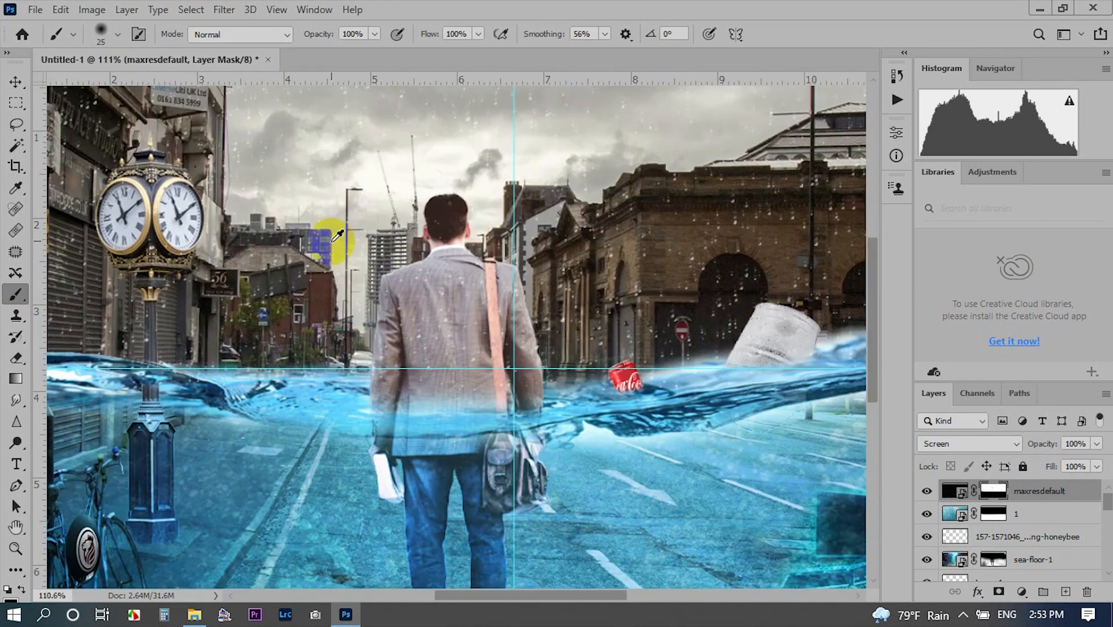
scroll(335, 249, "down", 6)
scroll(421, 372, "down", 2)
scroll(421, 371, "up", 1)
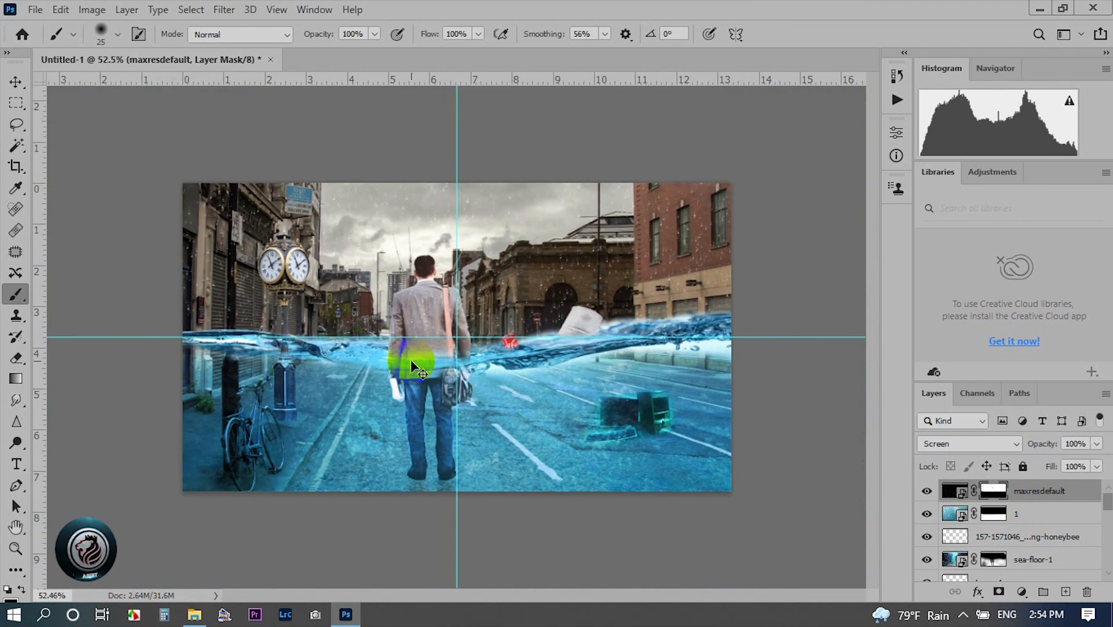
- Stamp all visible layers into a new merged layer at the top of the stack
key("ctrl+shift+alt+e")
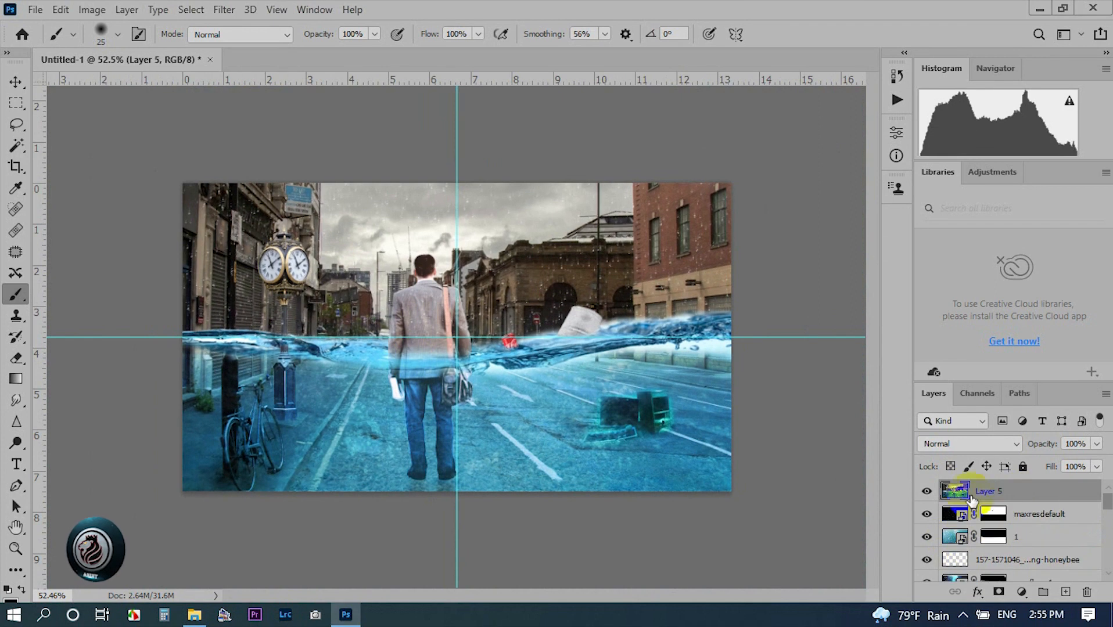
- Add a Selective Color adjustment above the merged layer and set Cyans to cyan +31, magenta +8 and black +19
scroll(430, 360, "up", 1)
left_click(1021, 592)
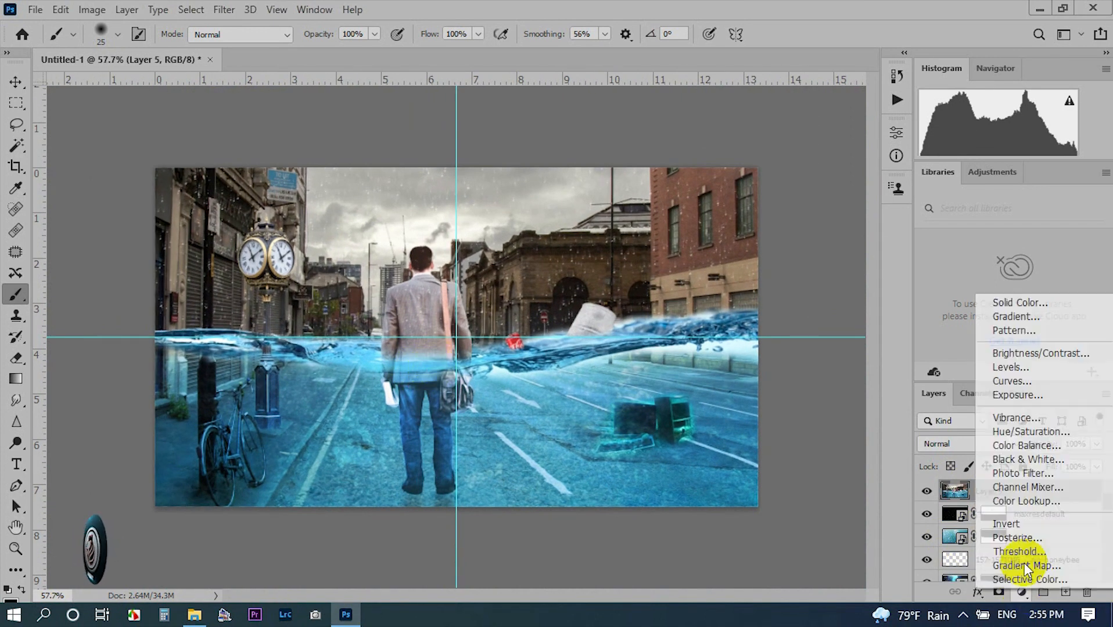
left_click(1024, 583)
left_click(786, 327)
left_click_drag(786, 328, 796, 331)
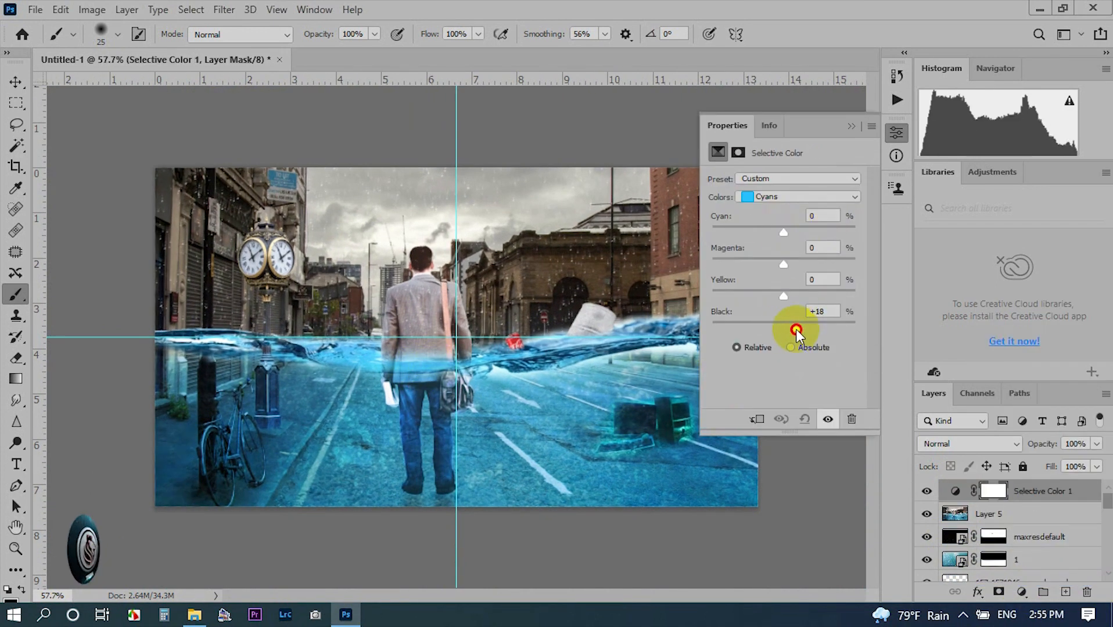
left_click_drag(752, 267, 806, 232)
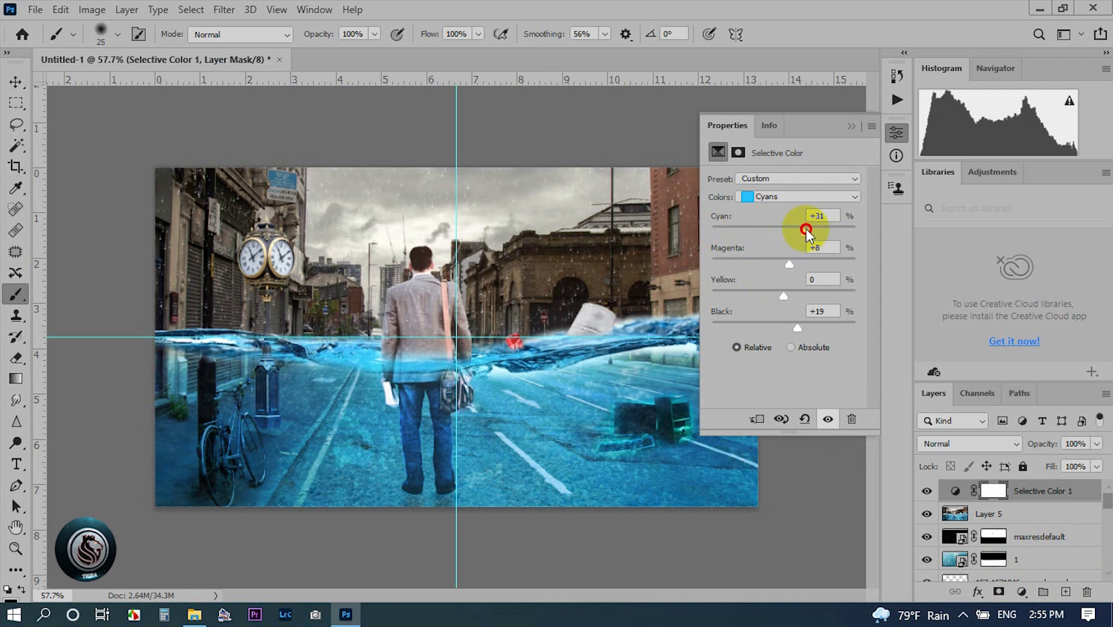
- In the Selective Color adjustment, set Blues to black +16 and Yellows to cyan +28, magenta +18 and yellow +41
left_click(797, 197)
left_click(795, 258)
left_click_drag(785, 328, 802, 330)
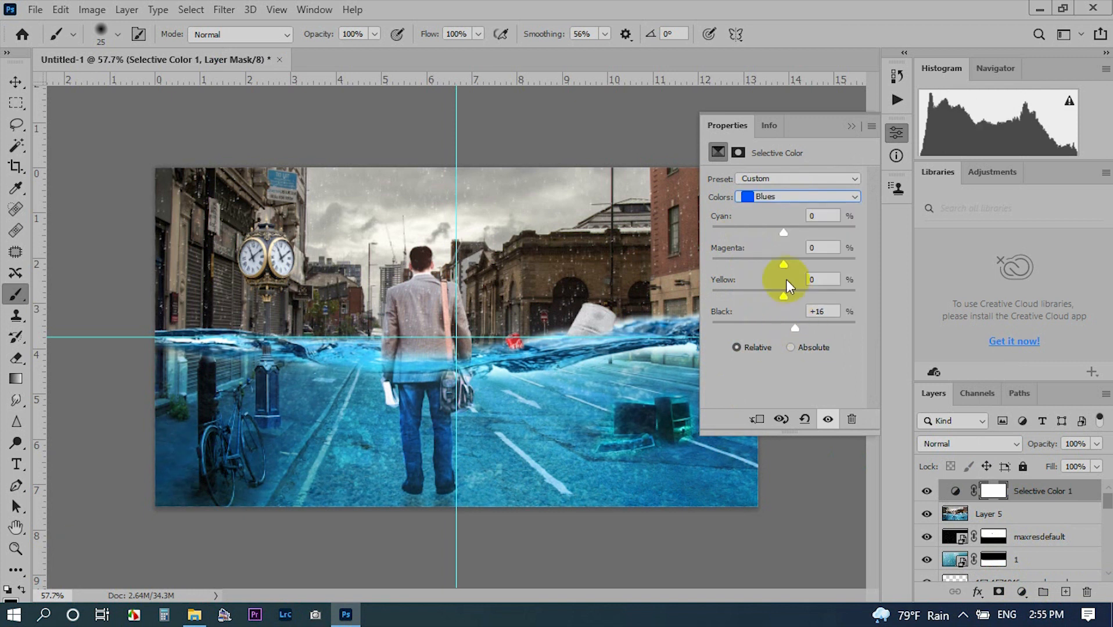
left_click(797, 196)
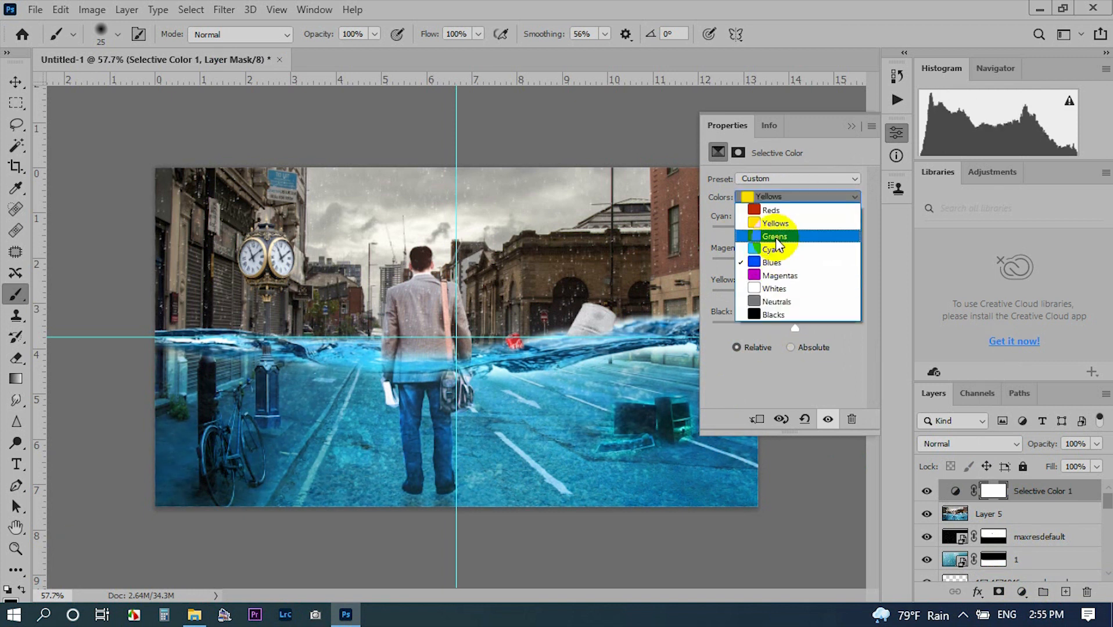
left_click(776, 237)
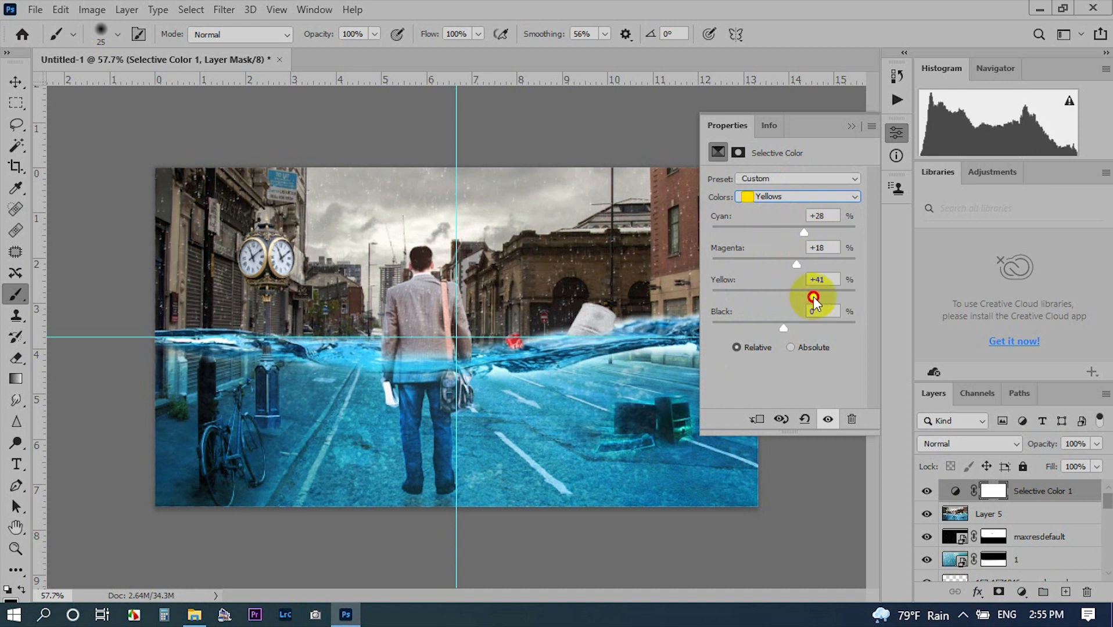
left_click_drag(818, 329, 794, 329)
- Adjust the Reds in Selective Color to cyan -1, magenta +6 and yellow -19
left_click(777, 197)
left_click(771, 208)
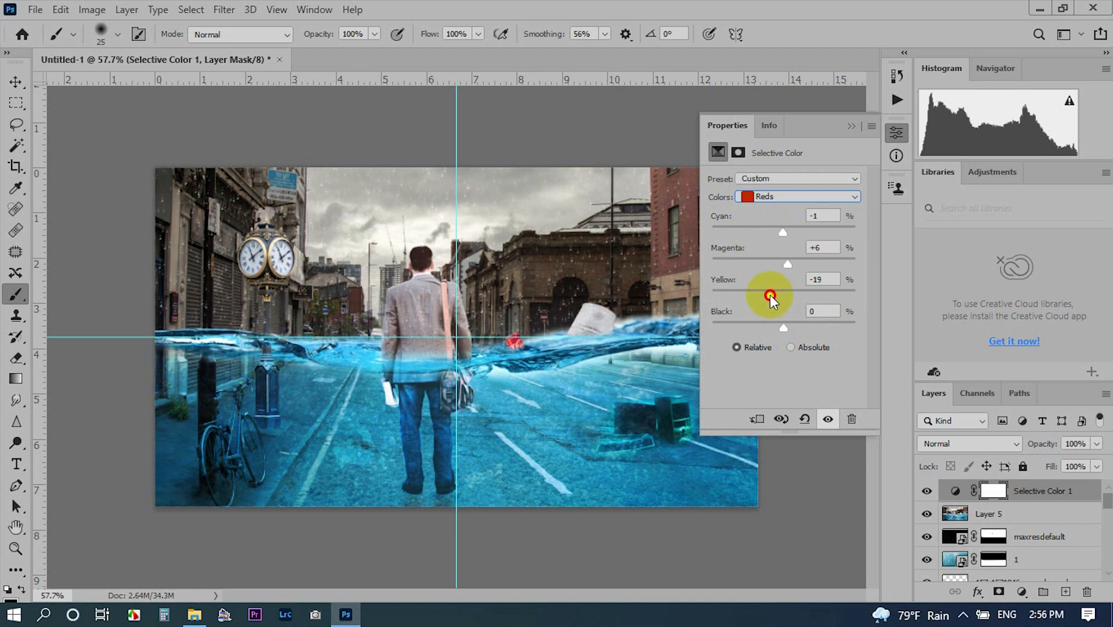
left_click_drag(789, 294, 786, 328)
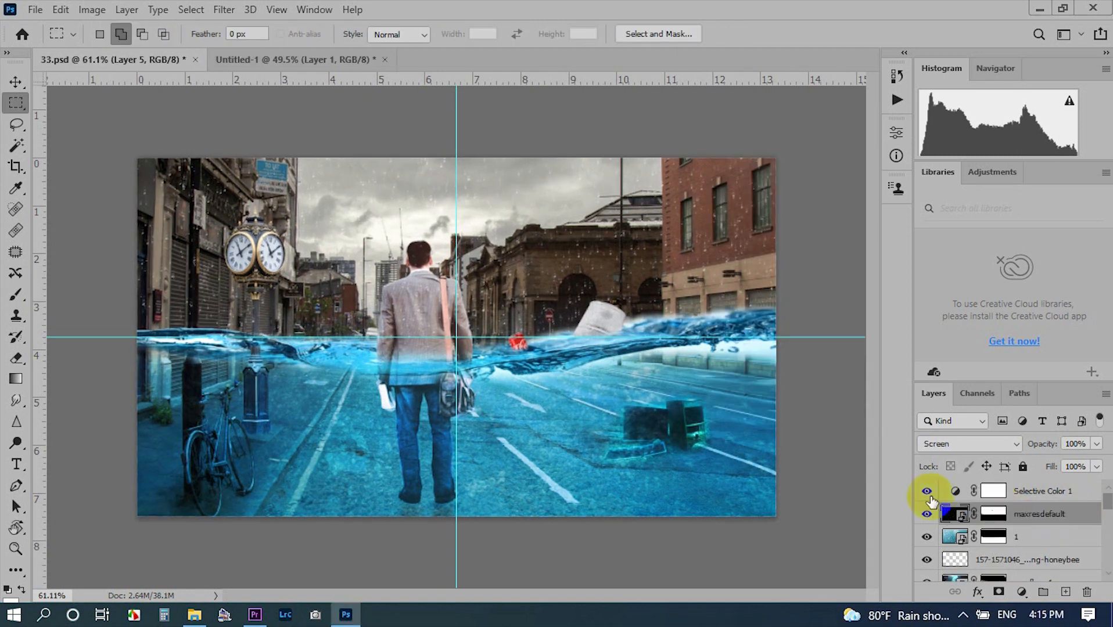
- Place the Barrel image in 33.psd, scaled down and tilted at the waterline in front of the brick building
left_click(204, 620)
left_click_drag(360, 124, 421, 384)
left_click_drag(463, 432, 457, 390)
left_click_drag(388, 429, 660, 325)
left_click_drag(663, 265, 661, 285)
left_click_drag(679, 376, 674, 370)
left_click(782, 34)
- Move the Barrel layer directly below Layer 1 in the layer stack
scroll(737, 342, "up", 3)
scroll(737, 342, "up", 3)
left_click_drag(993, 519, 1024, 573)
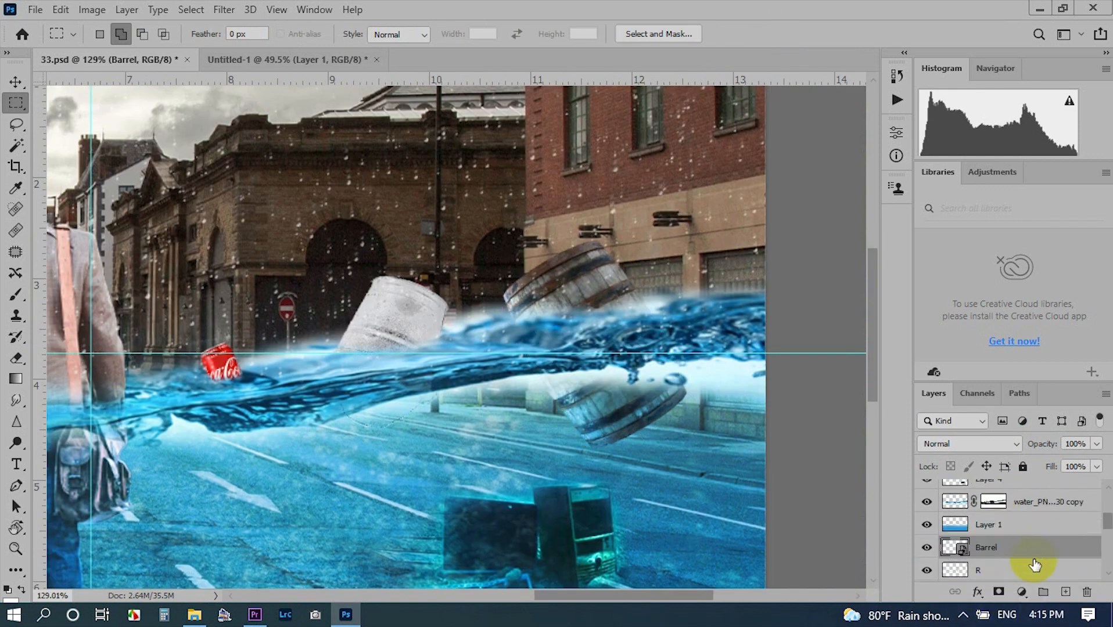
- Paint the water_PNG50230 copy layer's mask around the wooden barrel at the waterline with a 25 px brush
scroll(596, 318, "up", 5)
left_click(16, 295)
mouse_move(507, 349)
left_mouse_down()
mouse_move(495, 341)
mouse_move(570, 311)
mouse_move(343, 358)
mouse_move(614, 348)
left_mouse_up()
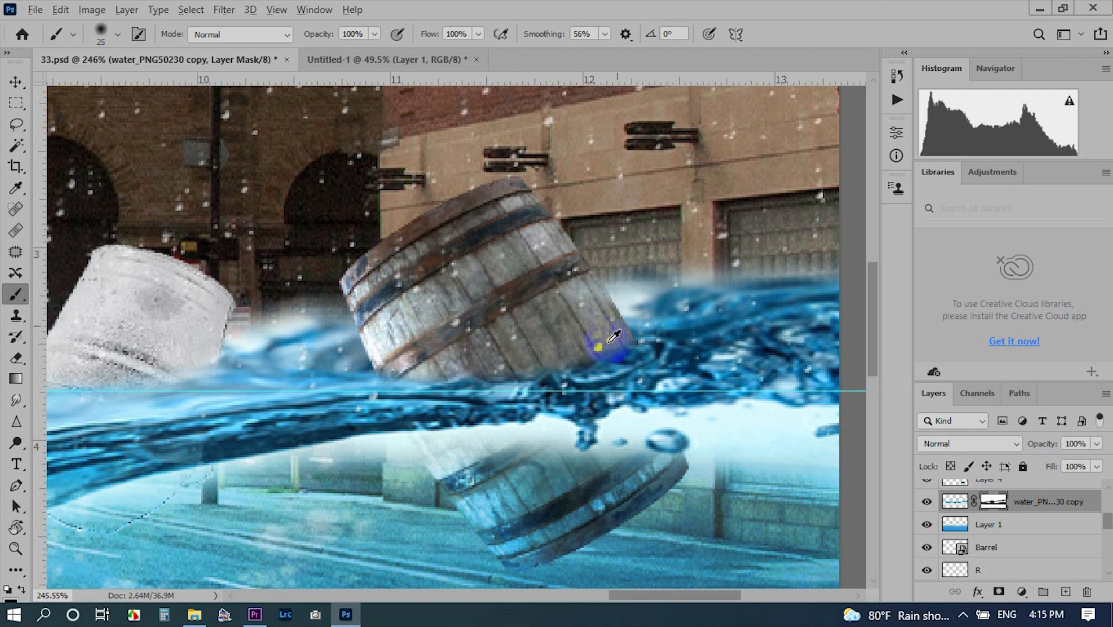
- Adjust the Levels of the water_PNG50230 copy layer's mask
scroll(625, 366, "down", 8)
scroll(643, 340, "up", 4)
key("ctrl+l")
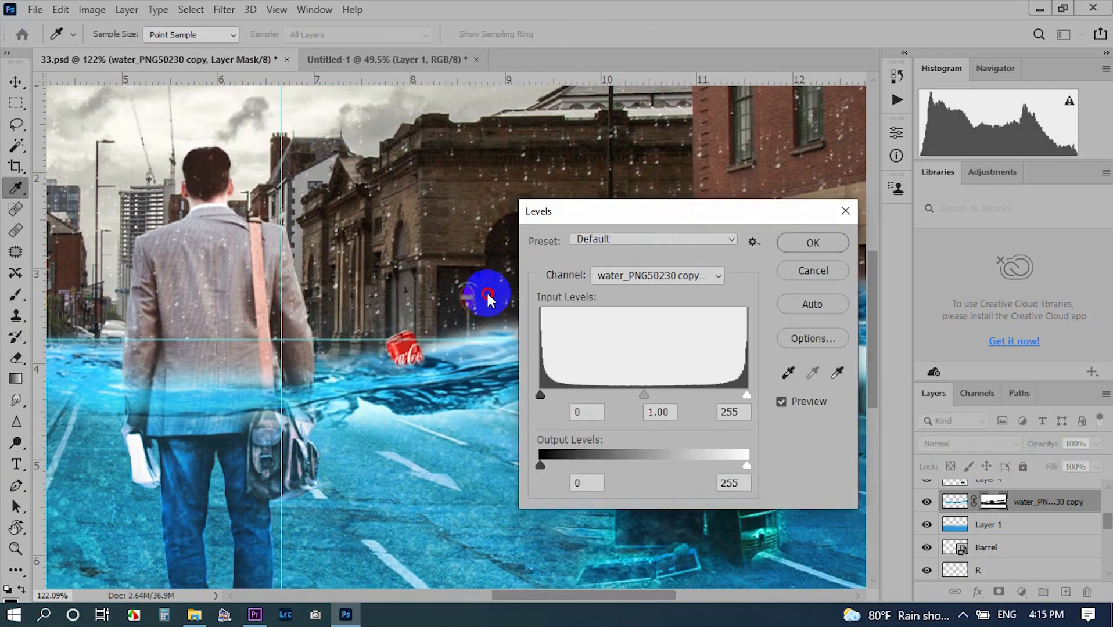
left_click_drag(581, 173, 306, 224)
left_click_drag(258, 408, 282, 411)
key("Return")
- Apply Levels to the Barrel layer with input values 16, 0.96 and 249
right_click(775, 298, "ctrl")
left_click(809, 347)
key("ctrl+l")
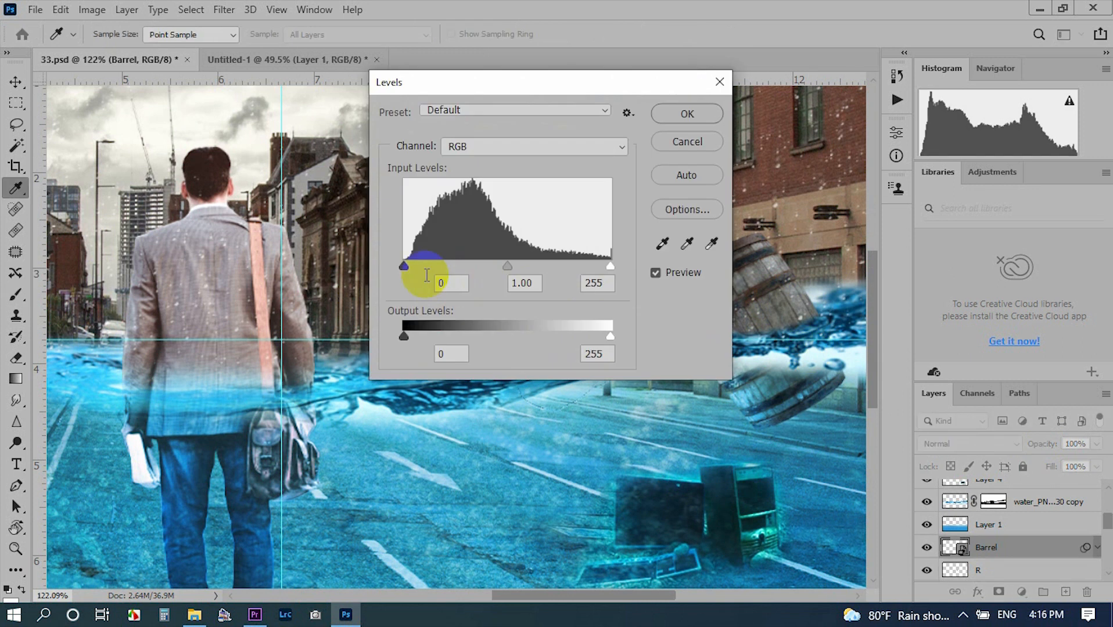
left_click_drag(512, 264, 514, 263)
left_click_drag(456, 199, 233, 329)
left_click(459, 400)
left_click(459, 401)
left_click_drag(196, 396, 194, 395)
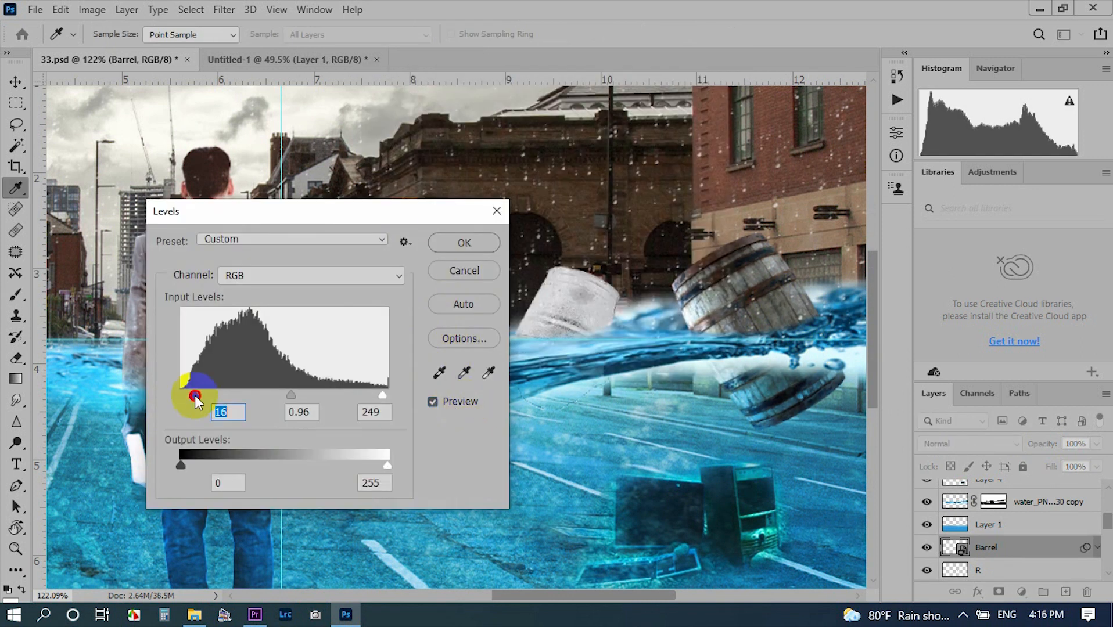
key("Return")
- Apply Levels to the sea-floor-1 layer with the black input level at 12
key("b")
scroll(527, 384, "down", 3)
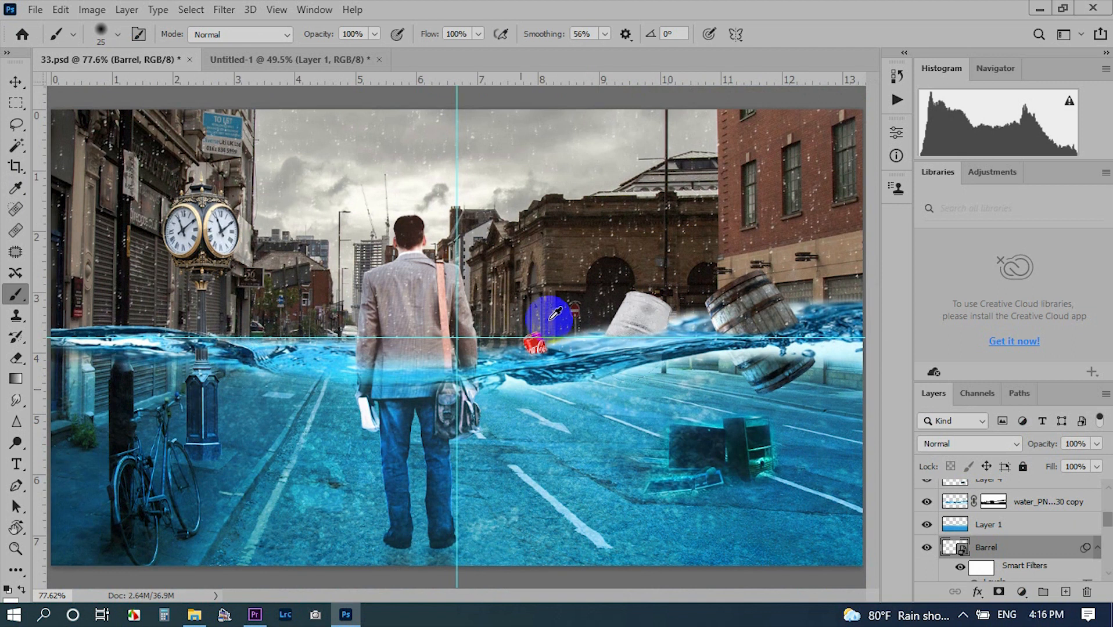
scroll(642, 319, "up", 8)
left_click_drag(642, 319, 482, 316)
right_click(467, 307, "ctrl")
left_click(513, 330)
key("ctrl+l")
mouse_move(652, 419)
left_mouse_down()
mouse_move(703, 422)
mouse_move(659, 416)
left_mouse_up()
left_click(895, 265)
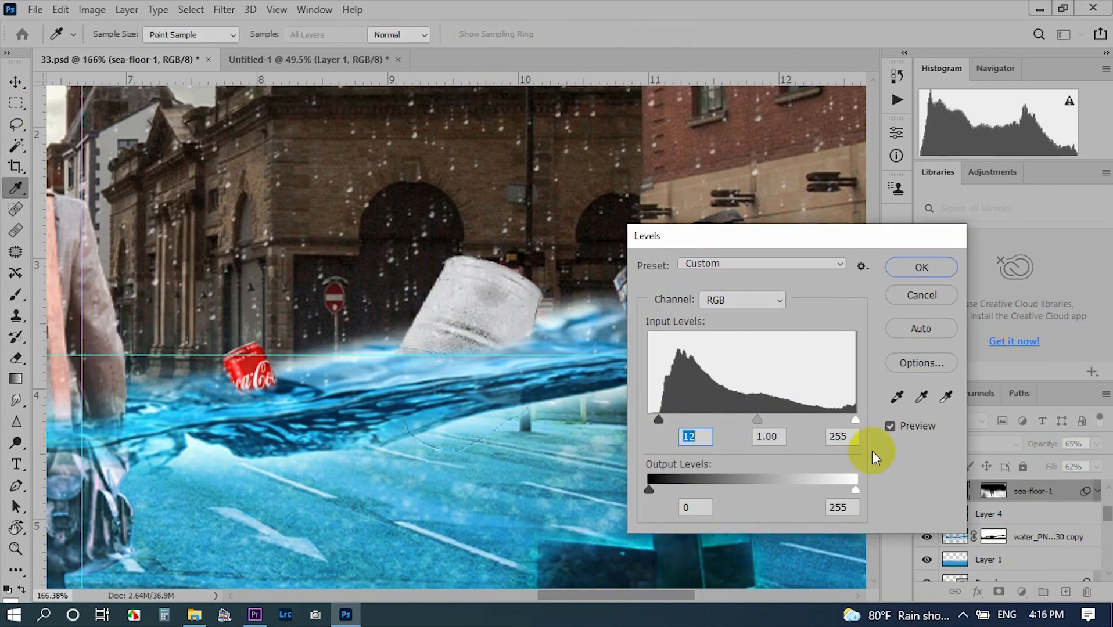
- Darken the floating white drum's R layer with Levels, setting the black input level to 66
left_click(497, 305, "ctrl")
right_click(497, 305, "ctrl")
left_click(516, 354)
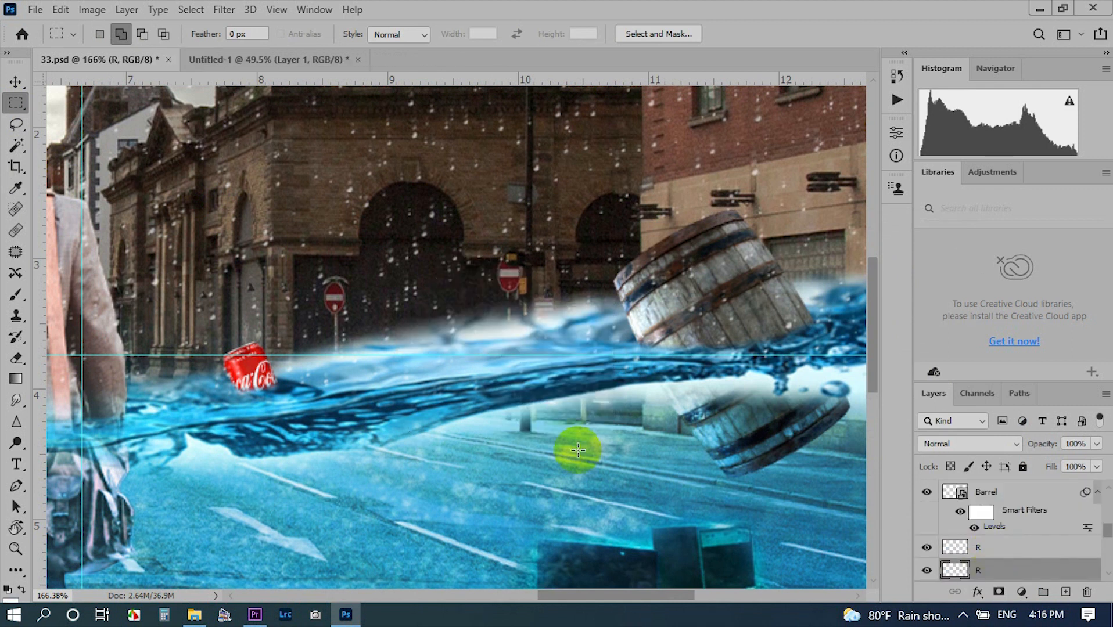
key("ctrl+l")
left_click_drag(686, 429, 738, 430)
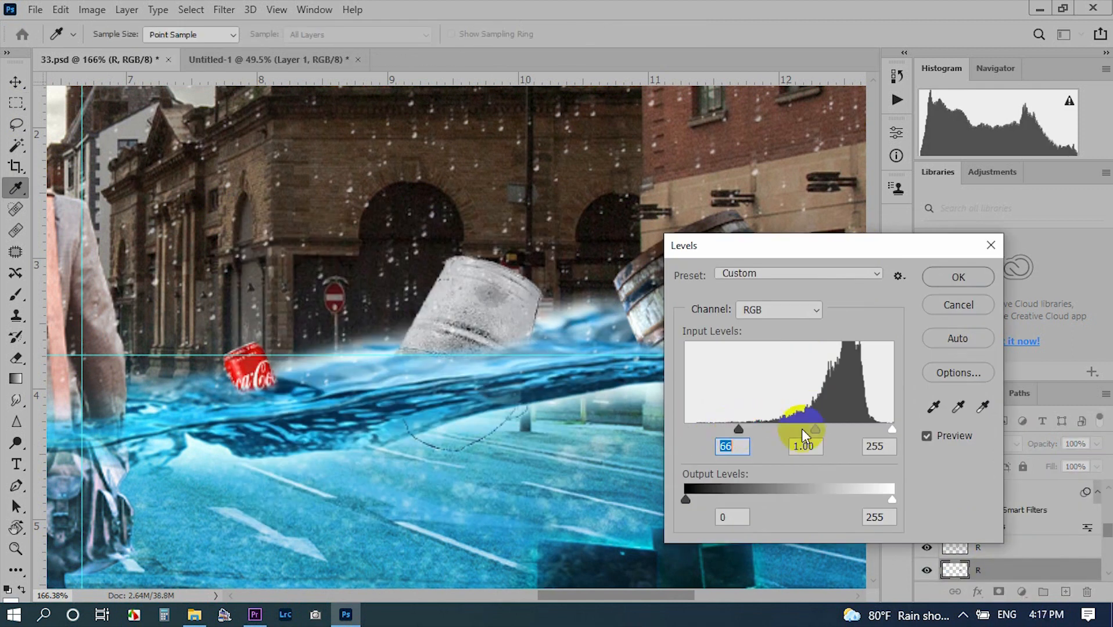
left_click(958, 278)
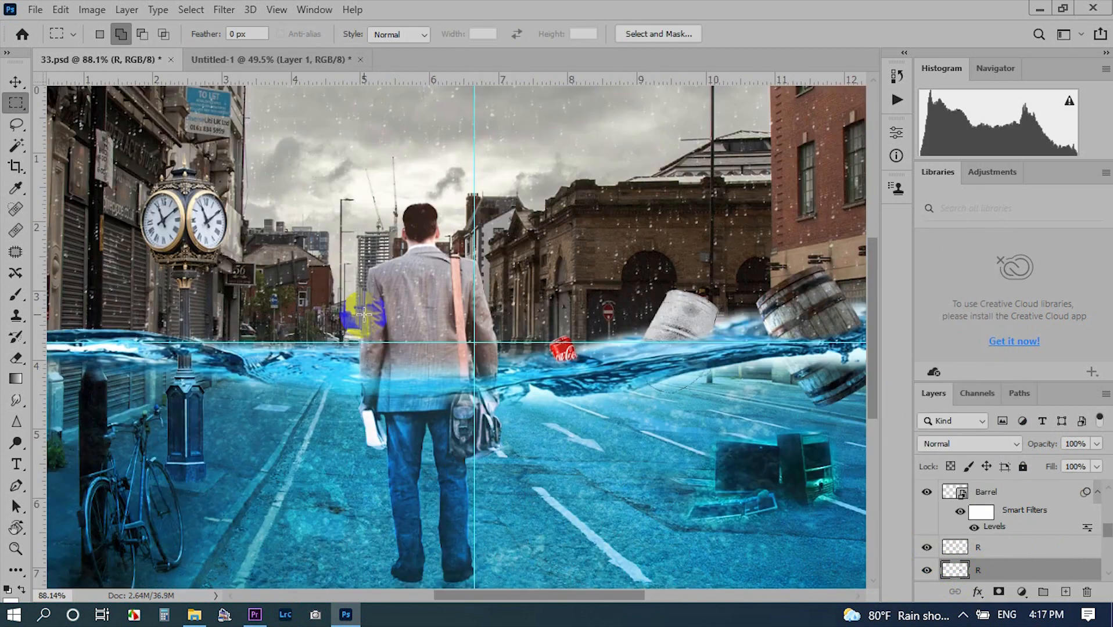
scroll(709, 322, "up", 13)
left_click_drag(709, 322, 500, 248)
scroll(477, 343, "down", 15)
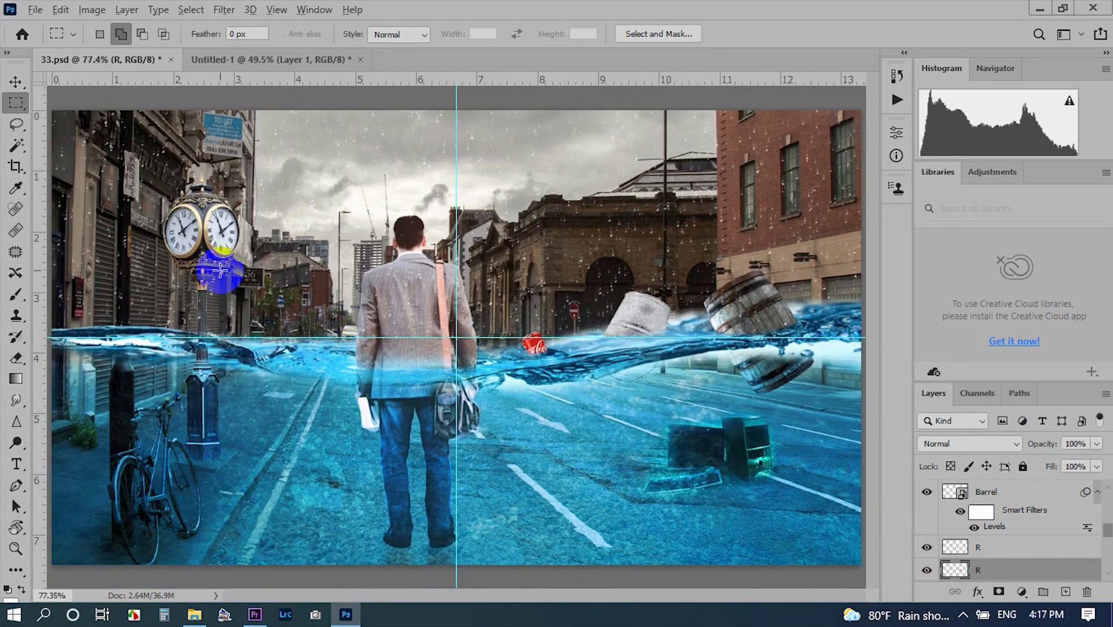
scroll(226, 248, "up", 4)
right_click(206, 236, "ctrl")
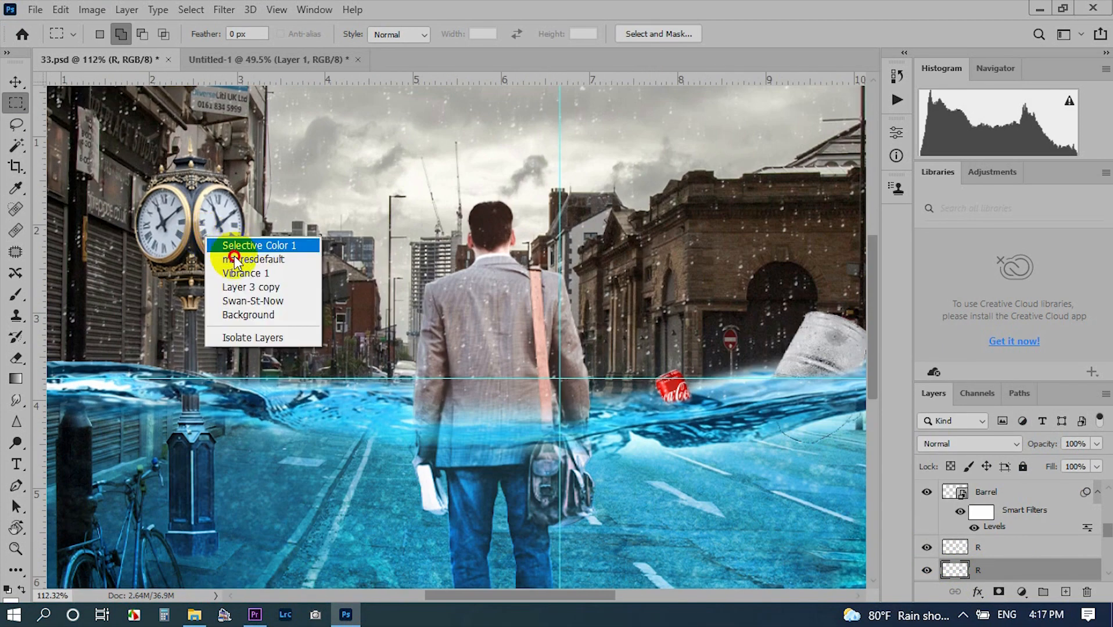
left_click(233, 259)
key("ctrl+l")
key("Escape")
- Darken the street clock's Layer 3 copy with Levels, setting the black input level to 23
right_click(190, 226, "ctrl")
left_click(239, 269)
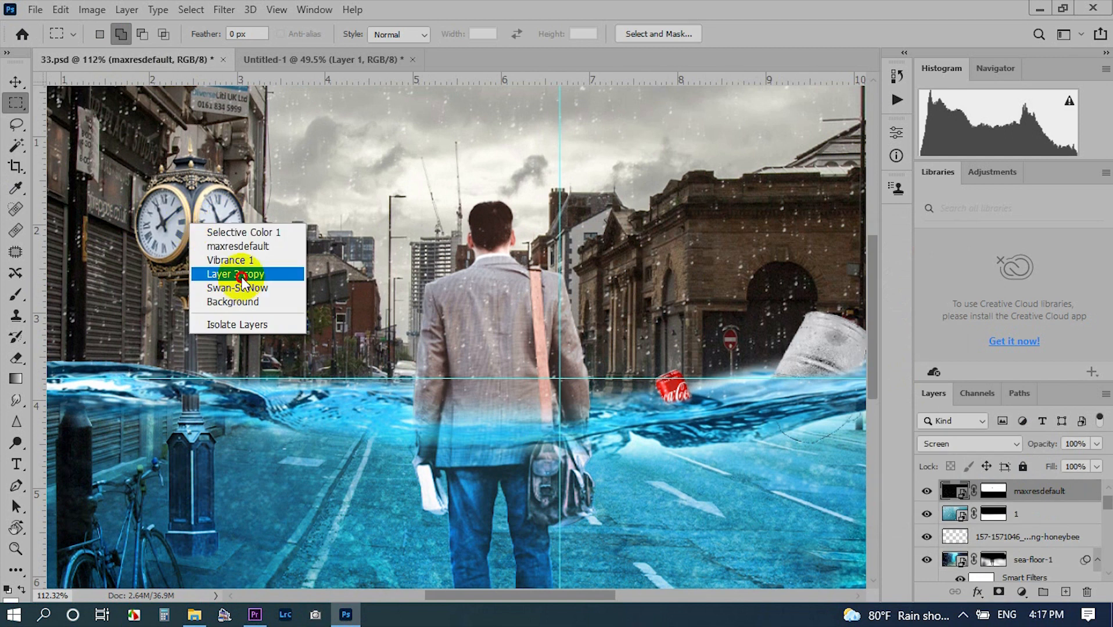
key("ctrl+l")
mouse_move(685, 429)
left_mouse_down()
mouse_move(705, 429)
mouse_move(693, 431)
left_mouse_up()
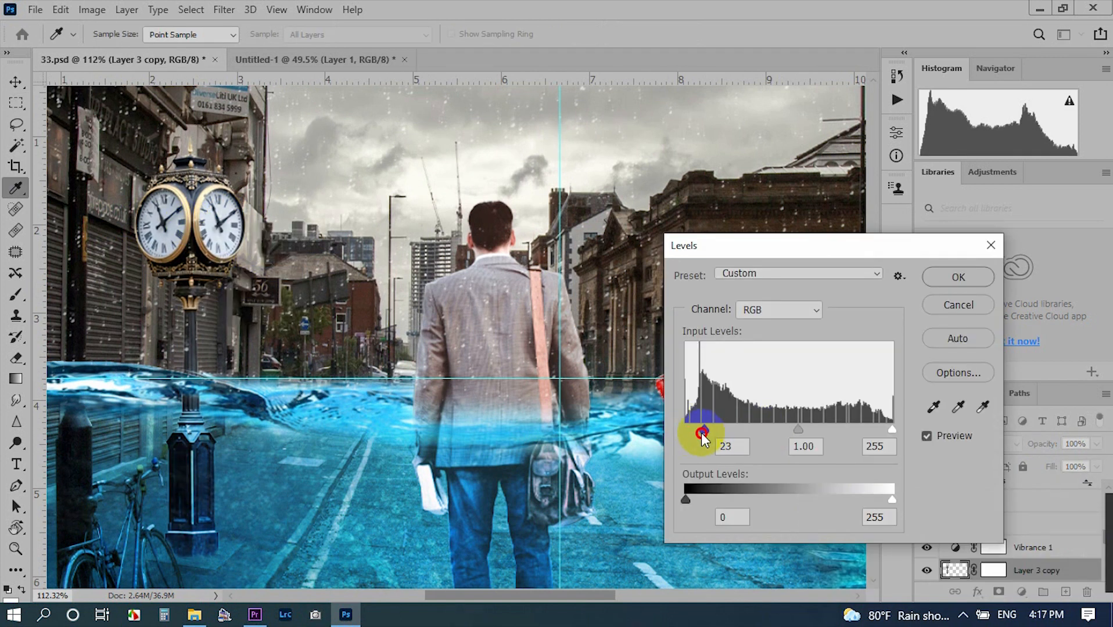
left_click(958, 278)
- Darken the clock layer's midtones with Curves, using a point at input 139 and output 123
key("ctrl+m")
left_click_drag(472, 235, 472, 247)
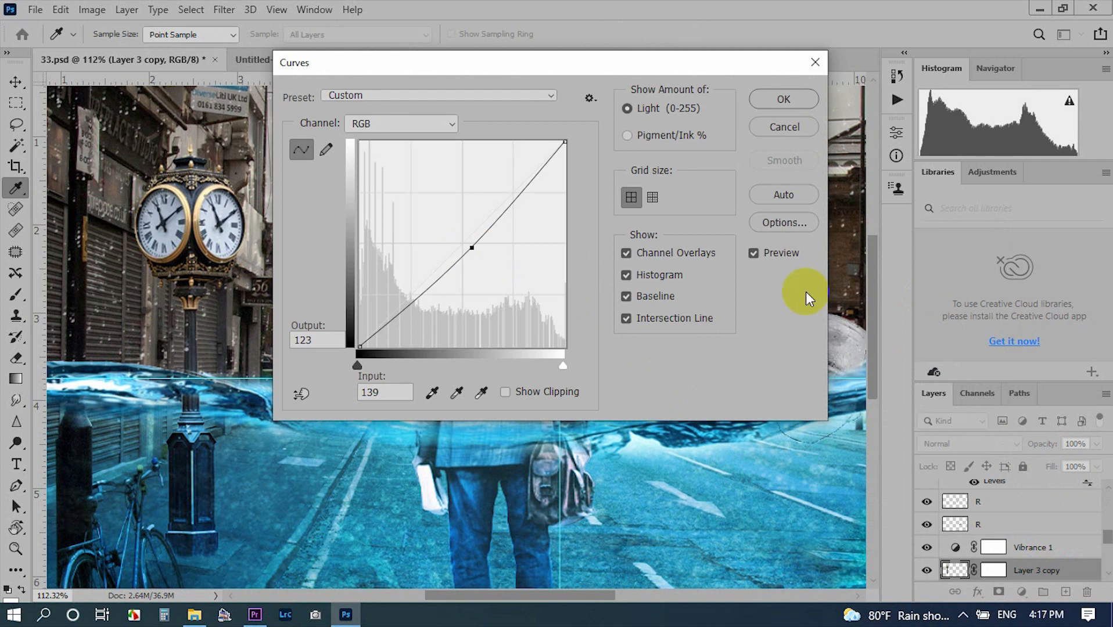
left_click(772, 256)
left_click(772, 256)
left_click(776, 96)
scroll(449, 224, "down", 5)
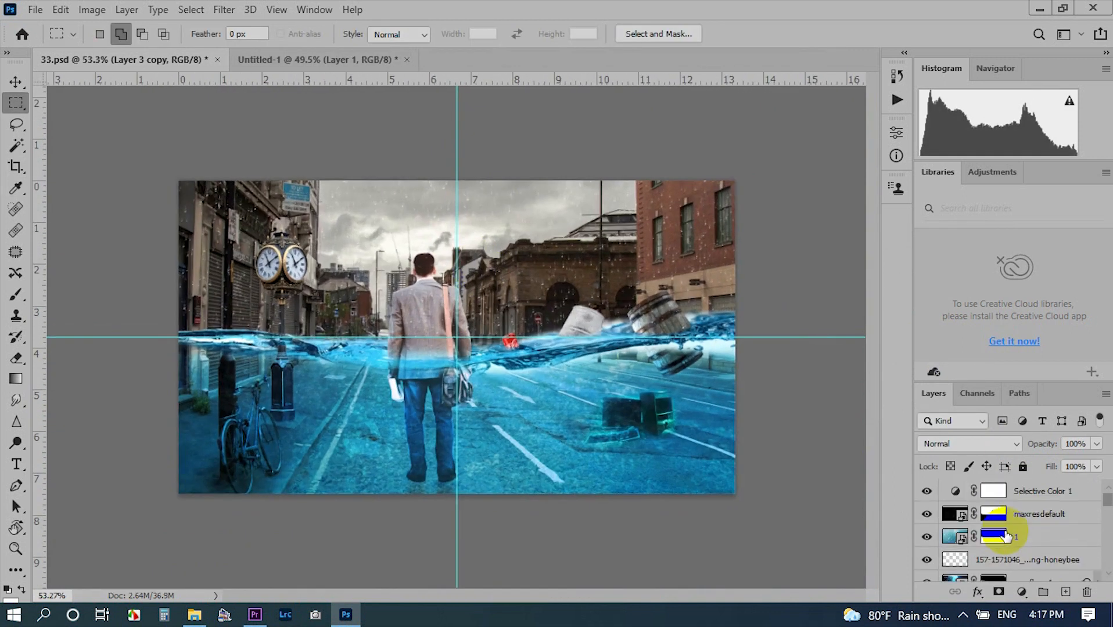
- Stamp all visible layers into a new merged layer above the Selective Color 1 adjustment
left_click(1026, 492)
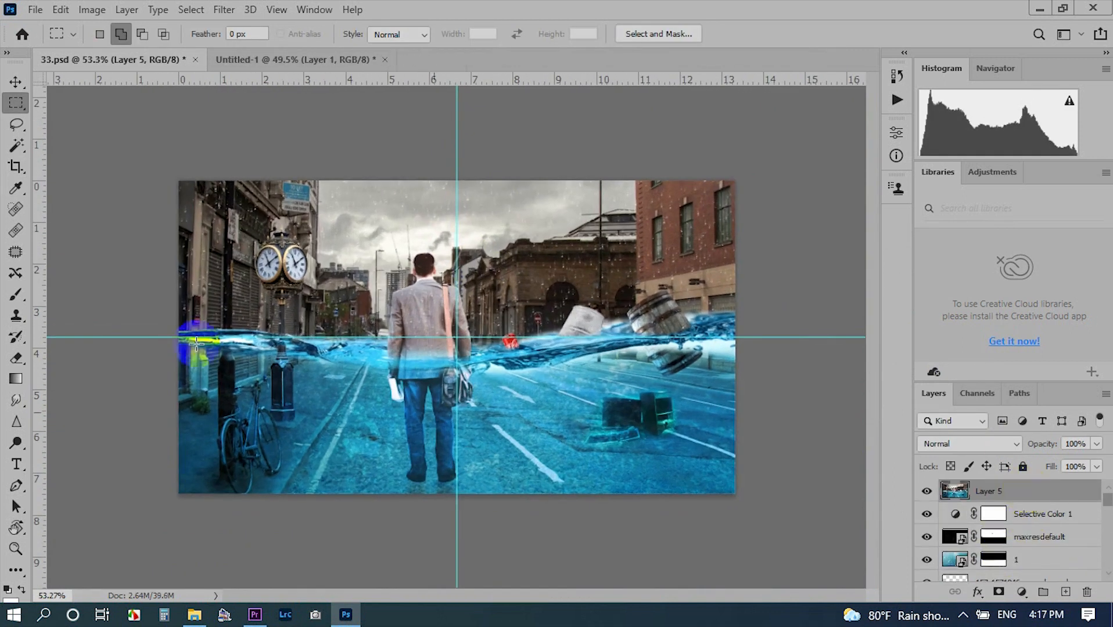
scroll(436, 285, "up", 1)
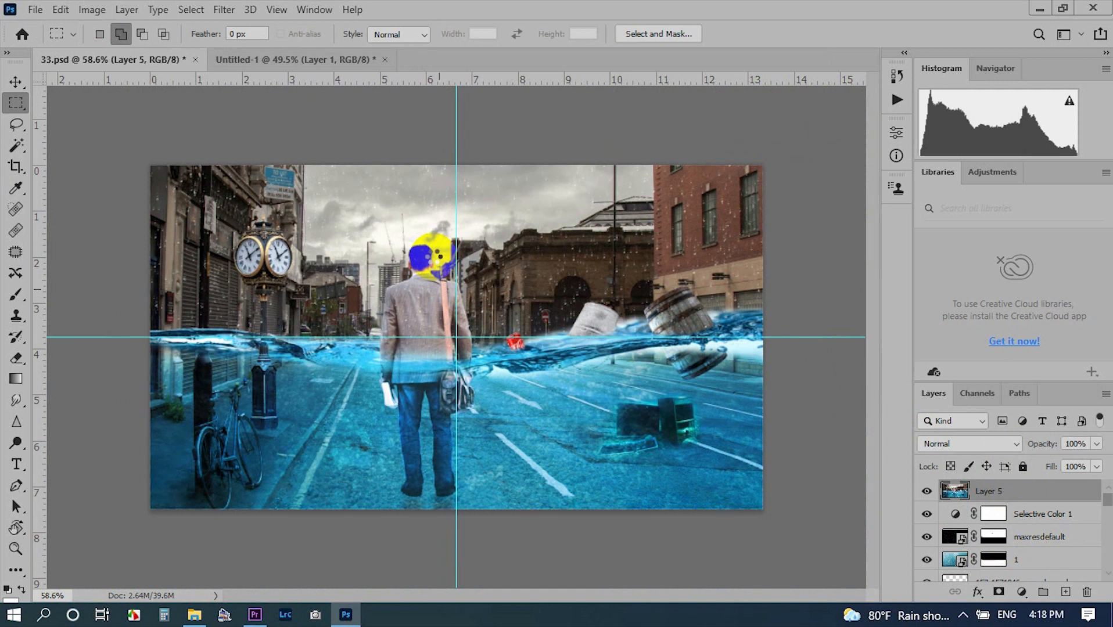
- Apply the Camera Raw filter to the merged layer with exposure -0.55, contrast -9, highlights -16, shadows +10, whites -11 and blacks +18
key("ctrl+shift+a")
left_click(796, 249)
left_click_drag(915, 316, 891, 374)
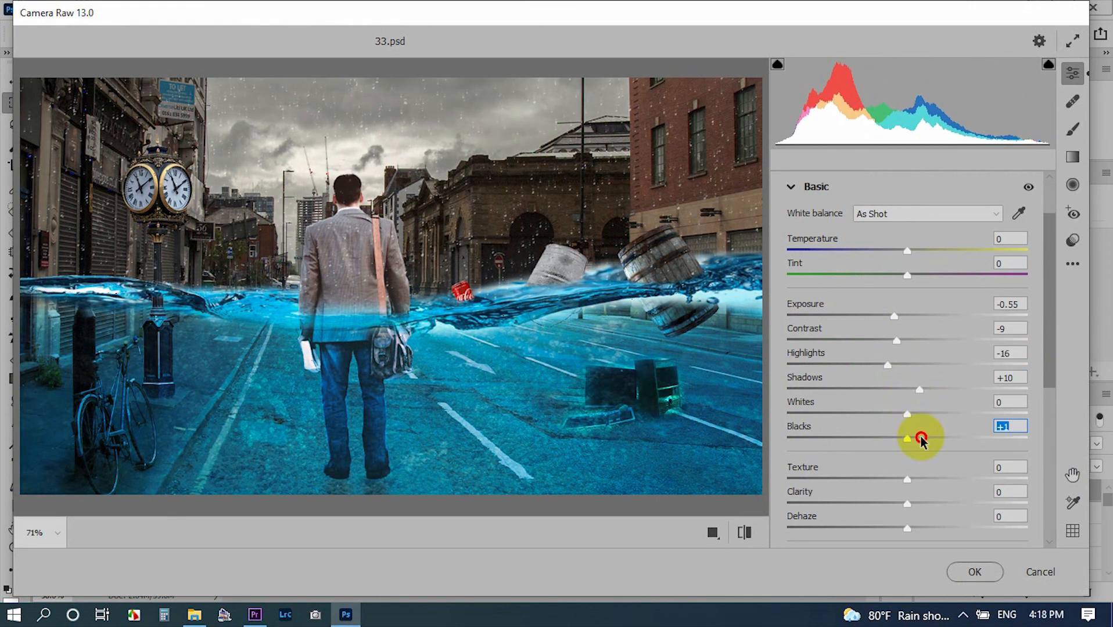
left_click_drag(922, 440, 948, 444)
scroll(878, 421, "down", 3)
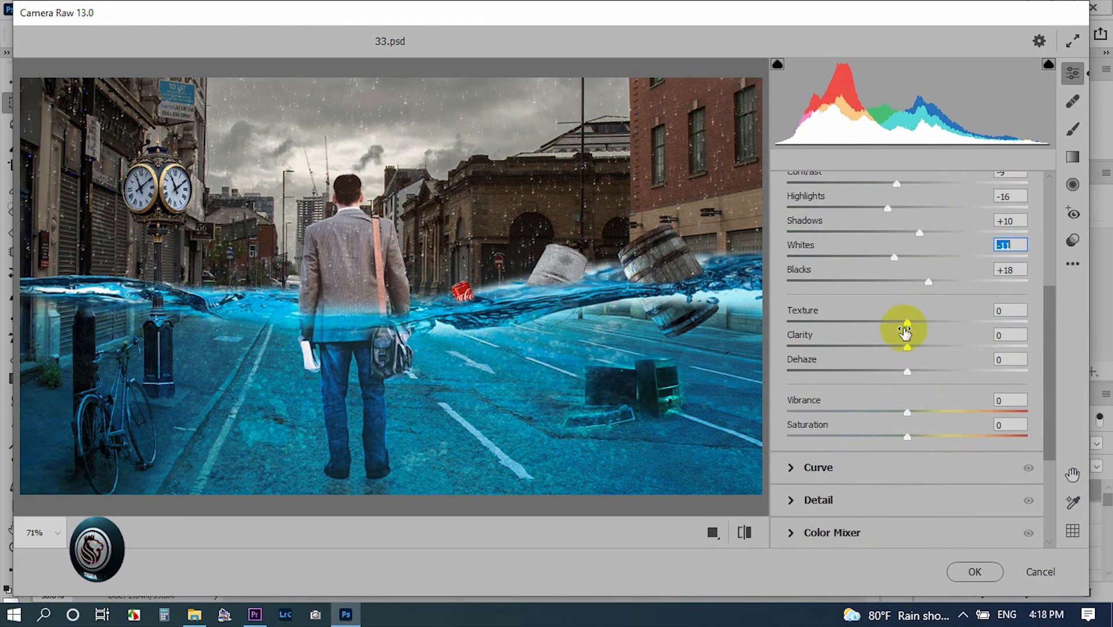
- Set the Camera Raw texture to +11, clarity to -18, dehaze to +10 and vibrance to +16
left_click_drag(946, 358, 914, 375)
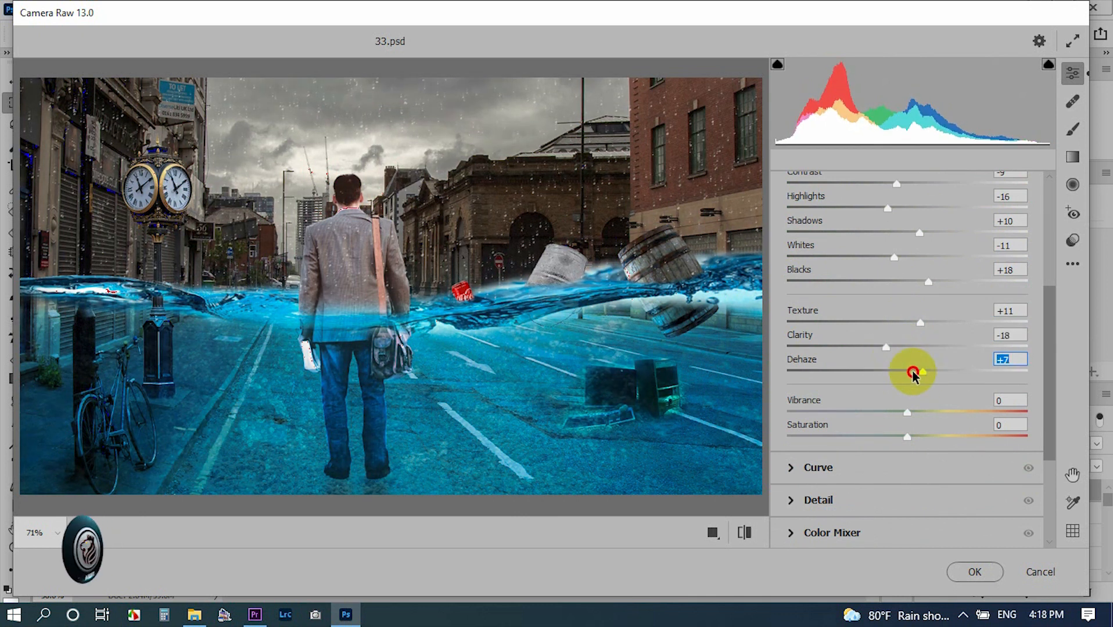
left_click_drag(907, 413, 924, 411)
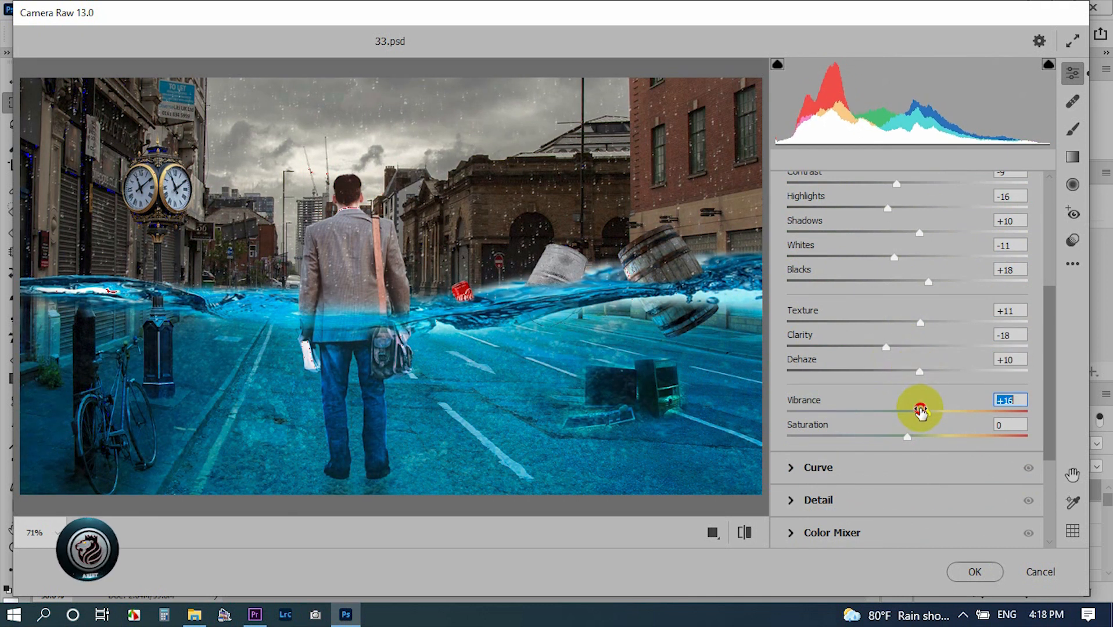
- Shape the Camera Raw parametric curve by raising the lights to +20 and lowering the darks
scroll(845, 434, "down", 1)
left_click(845, 431)
left_click_drag(932, 303, 936, 285)
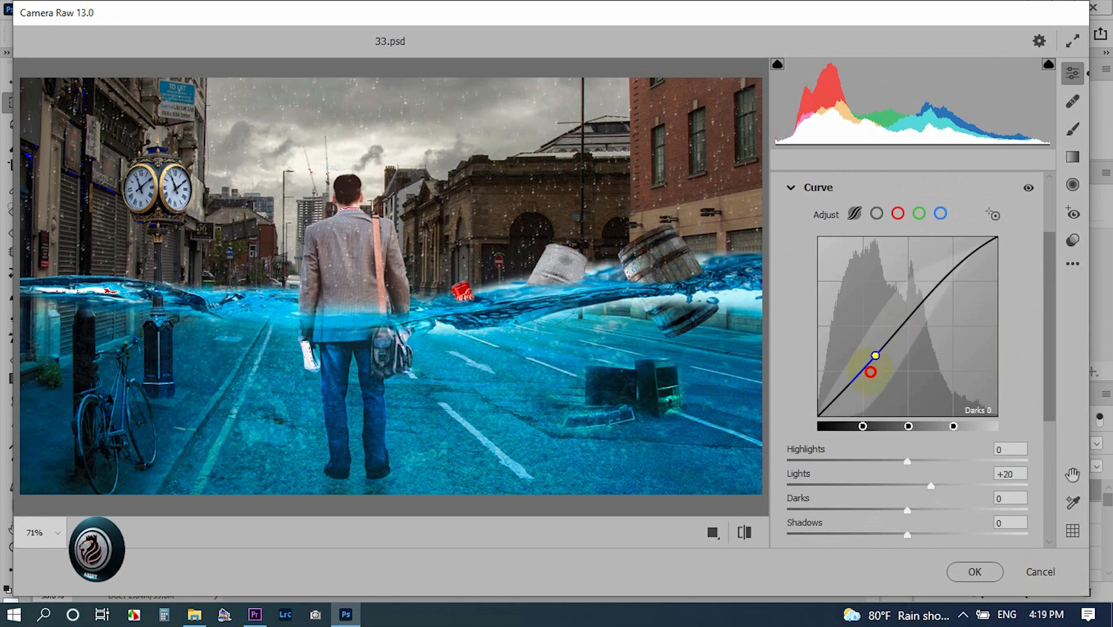
left_click_drag(871, 372, 874, 383)
- Set the Camera Raw detail values to sharpening 28, noise reduction 13 and color noise reduction 7
scroll(872, 505, "down", 3)
left_click(828, 407)
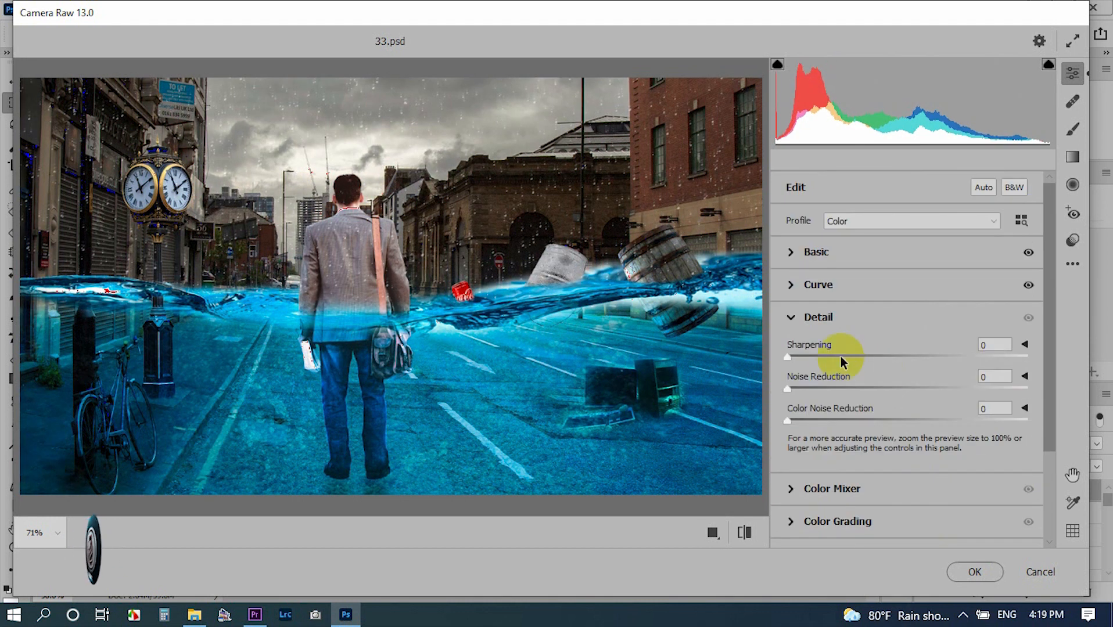
scroll(831, 442, "down", 3)
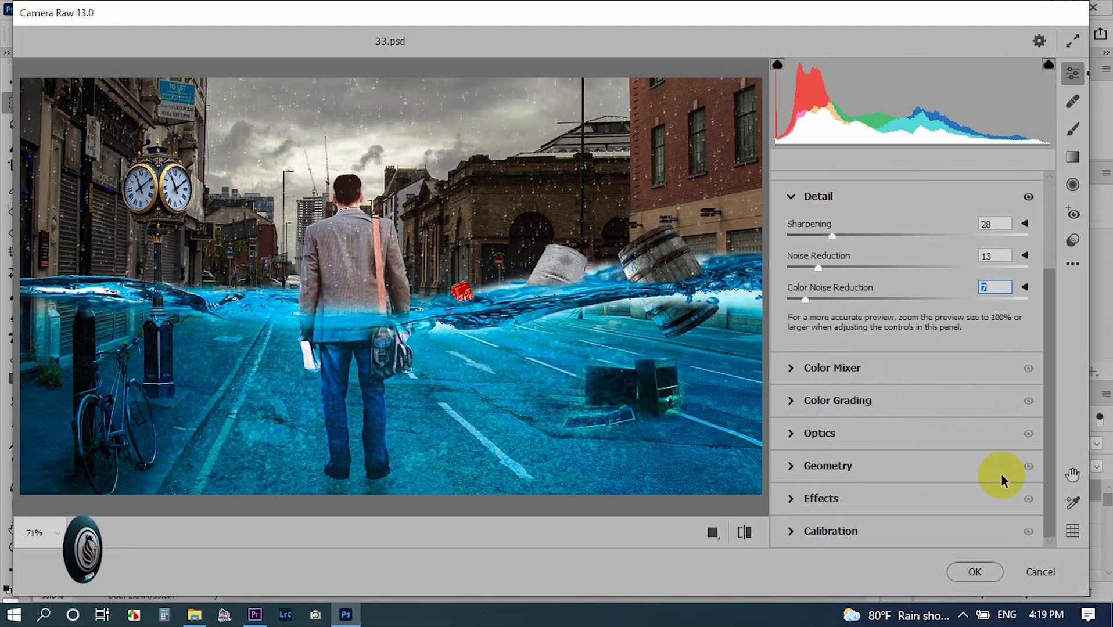
- Correct the image's perspective with the automatic Upright geometry option
left_click(1000, 471)
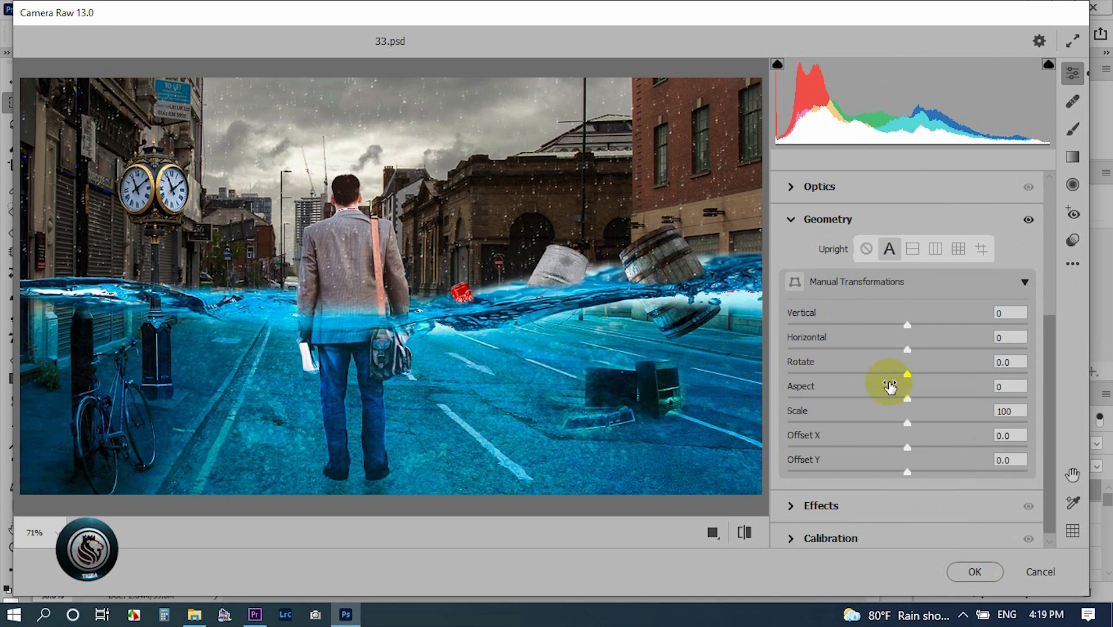
scroll(837, 401, "up", 3)
left_click(827, 327)
scroll(831, 492, "down", 1)
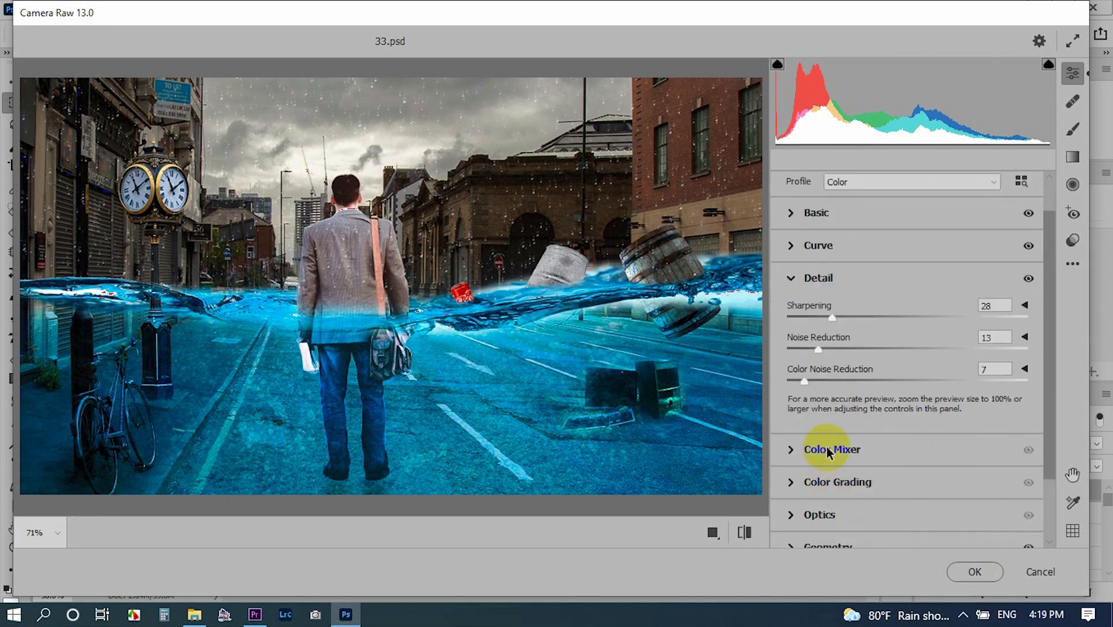
- Raise the Color Mixer saturation of reds to +7 and oranges to +5, and apply the Camera Raw grade
left_click(828, 452)
left_click(841, 278)
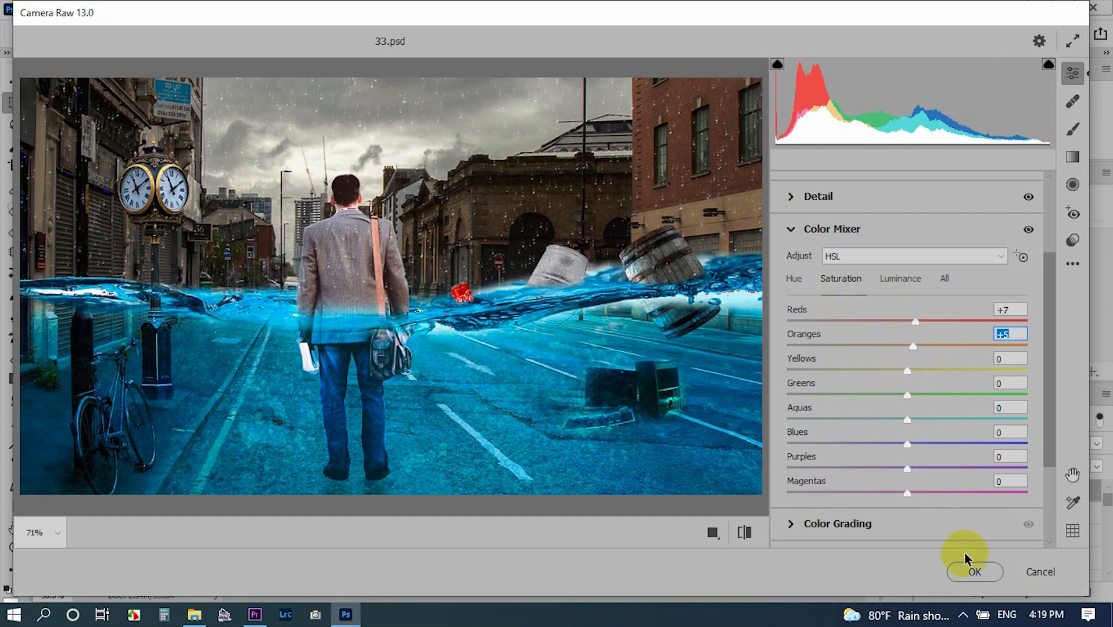
left_click(973, 570)
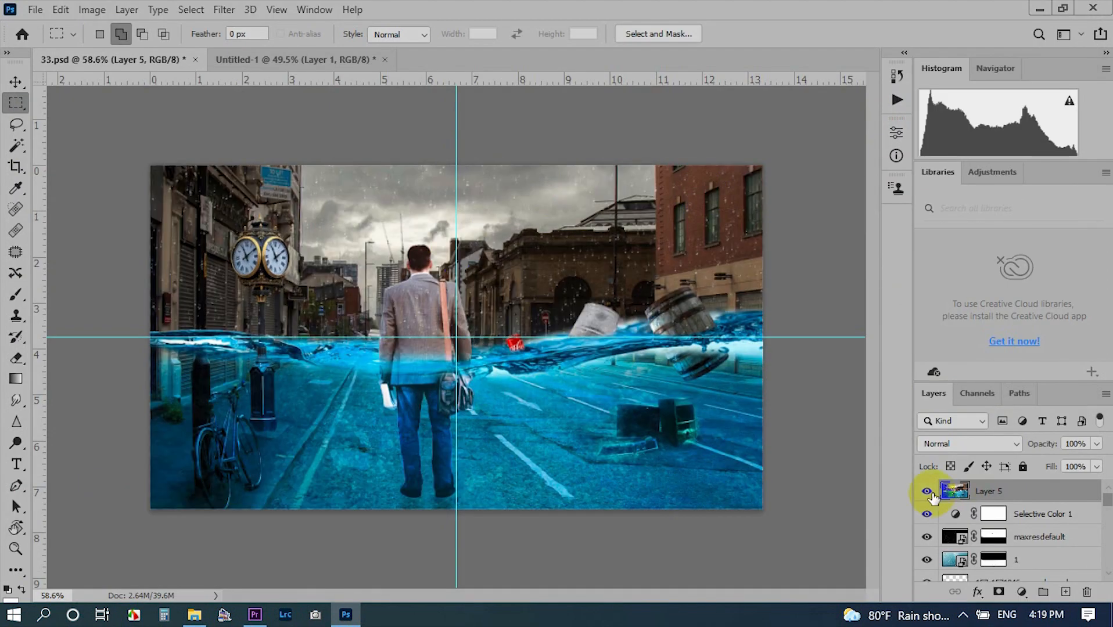
- Compare the image with and without the graded merged layer, and duplicate that layer
left_click(929, 493)
left_click(928, 493)
scroll(470, 453, "down", 2)
key("ctrl+j")
- Copy the UNDER WATER title layer from the Untitled-1 document into the 33.psd composite
key("ctrl+Tab")
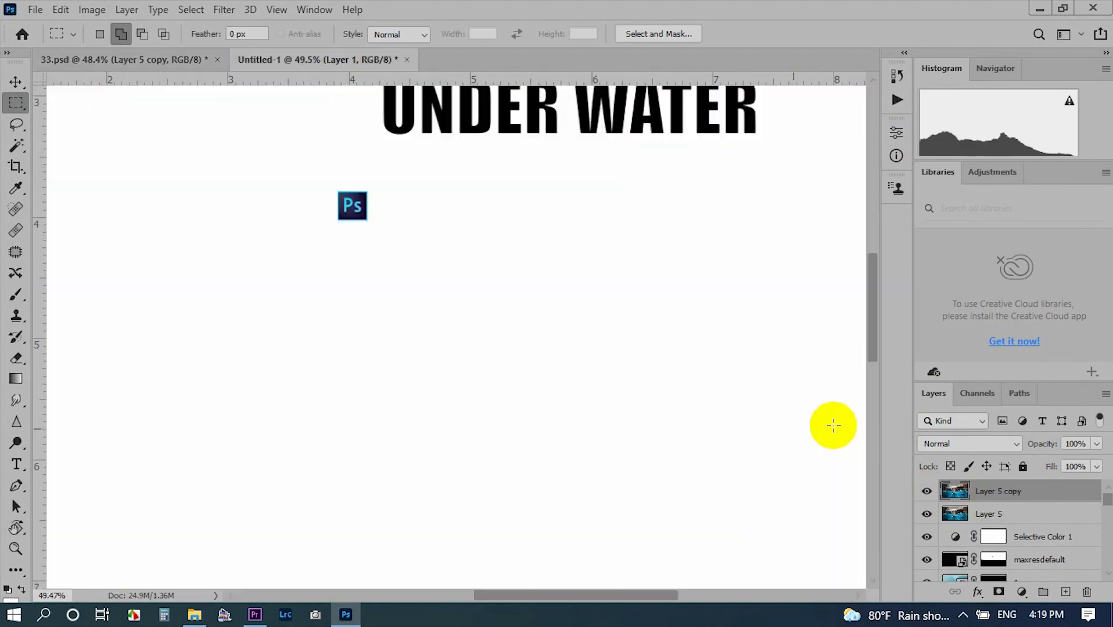
key("ctrl+0")
scroll(1009, 567, "down", 1)
left_click_drag(1008, 528, 546, 377)
- Align the UNDER WATER title to the canvas's lower edge, clear the selection and nudge the title up by 50 pixels
key("ctrl+a")
left_click(16, 82)
left_click(493, 35)
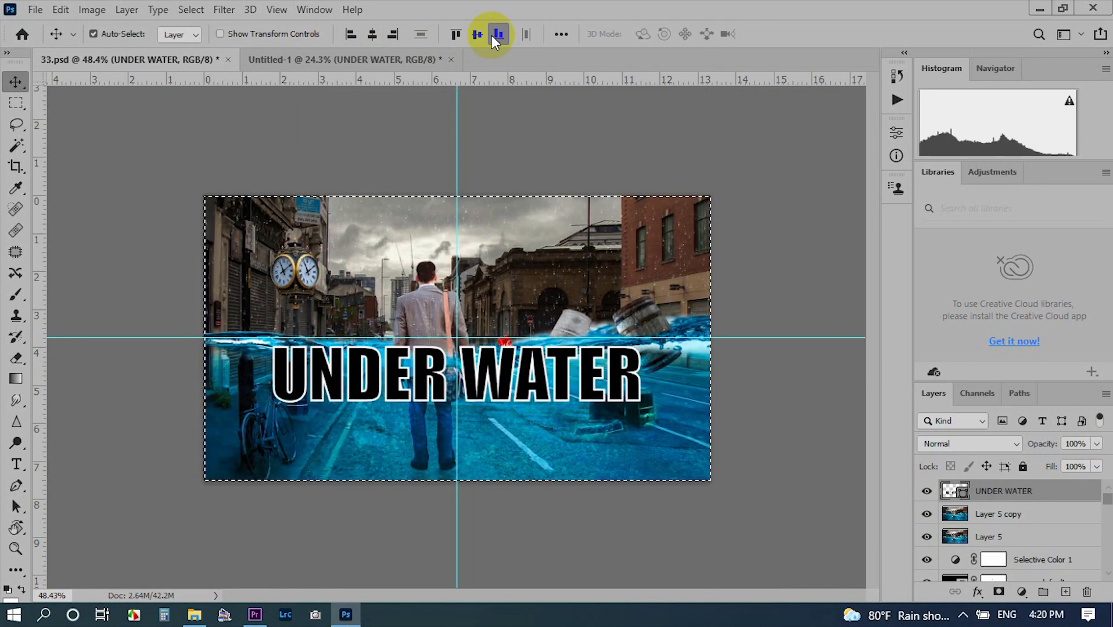
key("ctrl+d")
key("shift+Up")
key("shift+Up")
key("shift+Up")
key("shift+Up")
key("shift+Up")
- Place the UNDER WATER layer beneath the duplicated graded layer and clip the duplicate to the title
left_click_drag(989, 494, 996, 526)
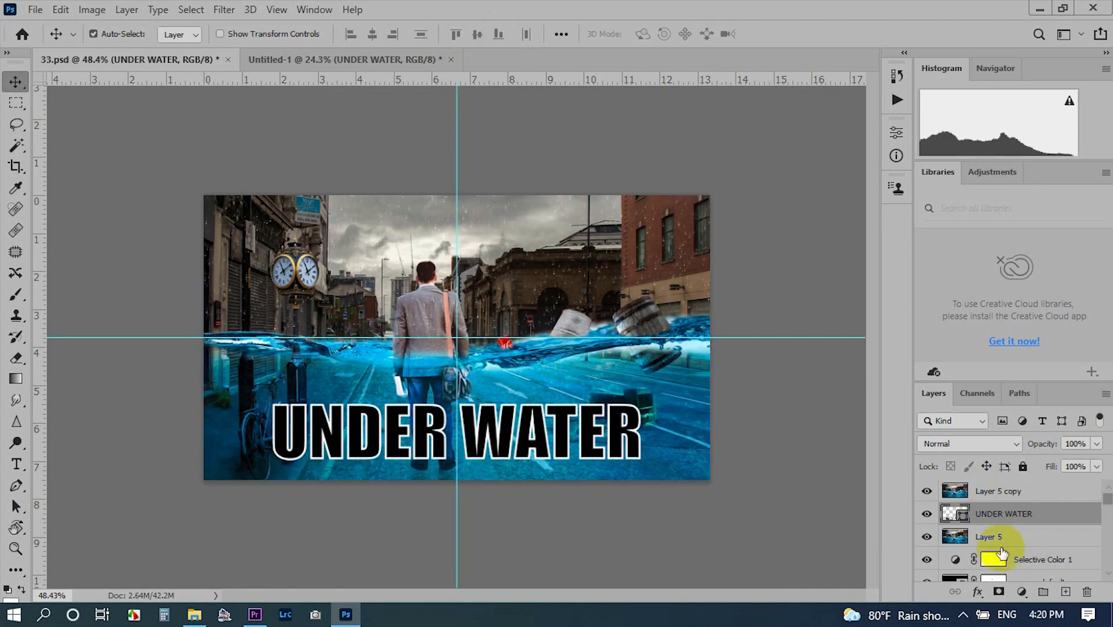
right_click(997, 492)
left_click(832, 313)
- Copy the Photoshop logo and SPEED ART text layers from Untitled-1 into the 33.psd composite
left_click(355, 59)
scroll(999, 510, "up", 3)
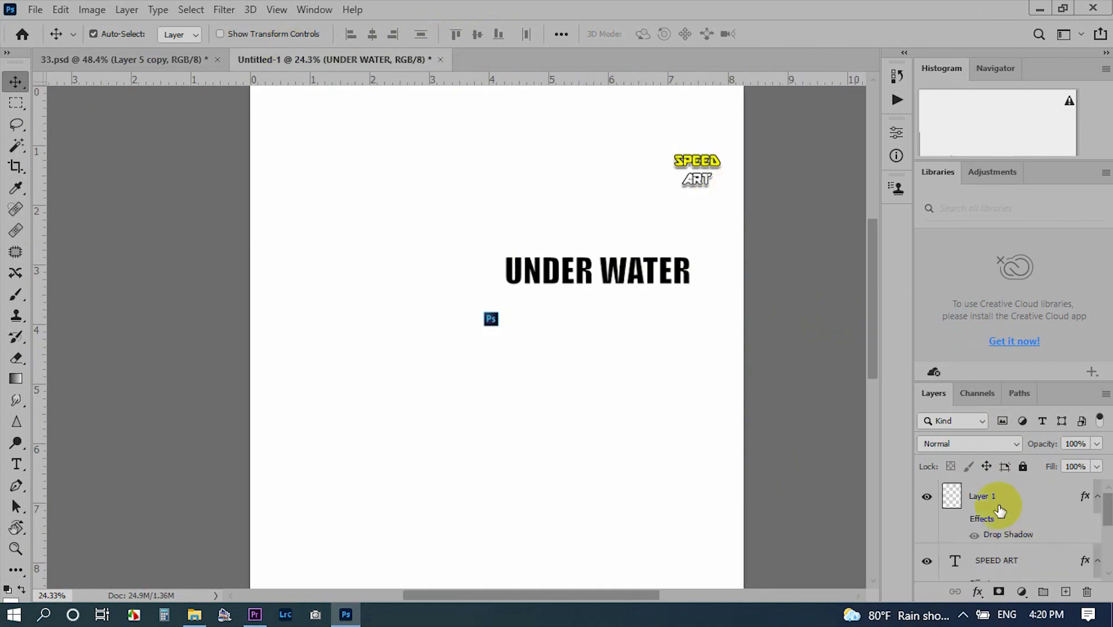
left_click(999, 504)
left_click(996, 560, "ctrl")
left_click_drag(996, 560, 535, 315)
scroll(534, 314, "up", 1)
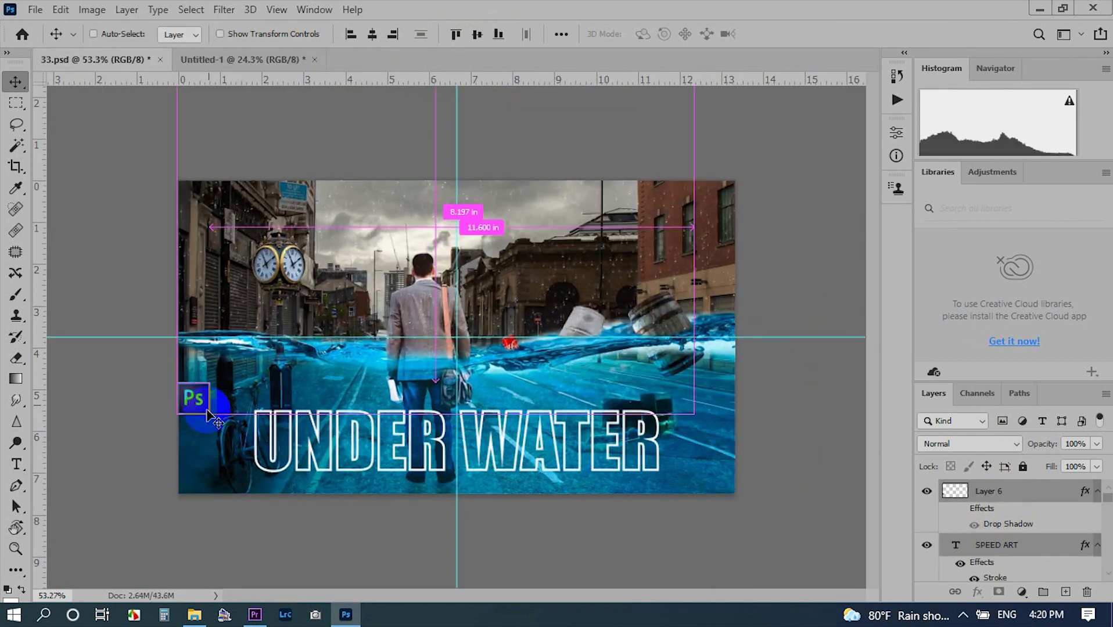
- Select only the Photoshop logo layer and move the logo into the sky on the vertical guide, above the man
right_click(187, 399)
left_click(224, 411)
left_click_drag(193, 398, 450, 210)
- Move the SPEED ART text in Free Transform to the area above the floating barrels and apply the transform
scroll(1018, 526, "down", 2)
left_click(998, 548)
scroll(1001, 529, "up", 2)
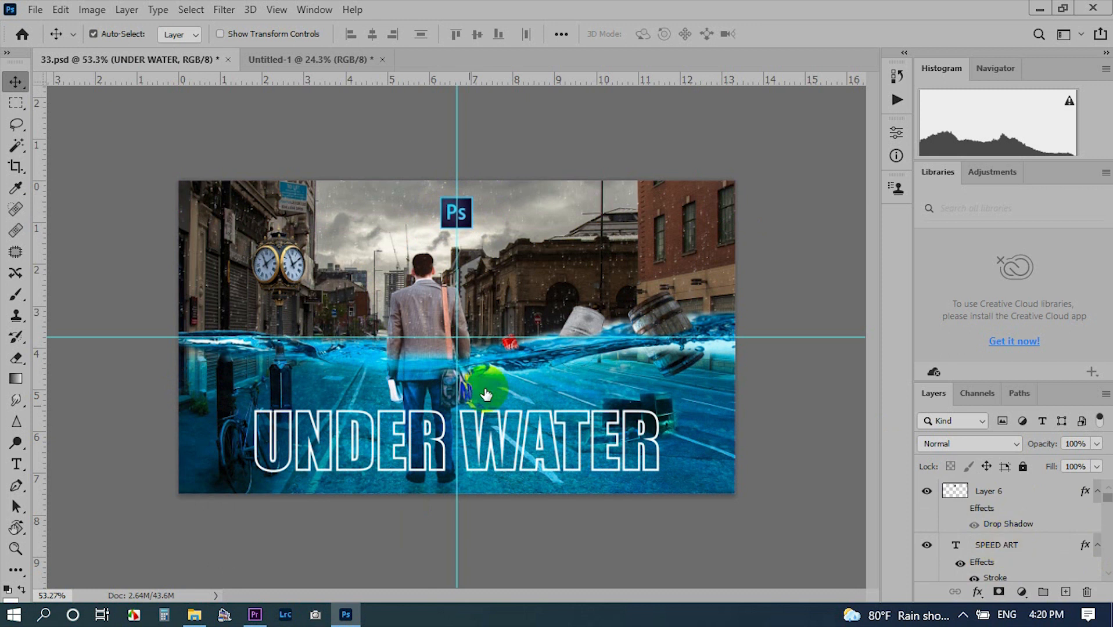
key("ctrl+t")
left_click_drag(635, 103, 591, 295)
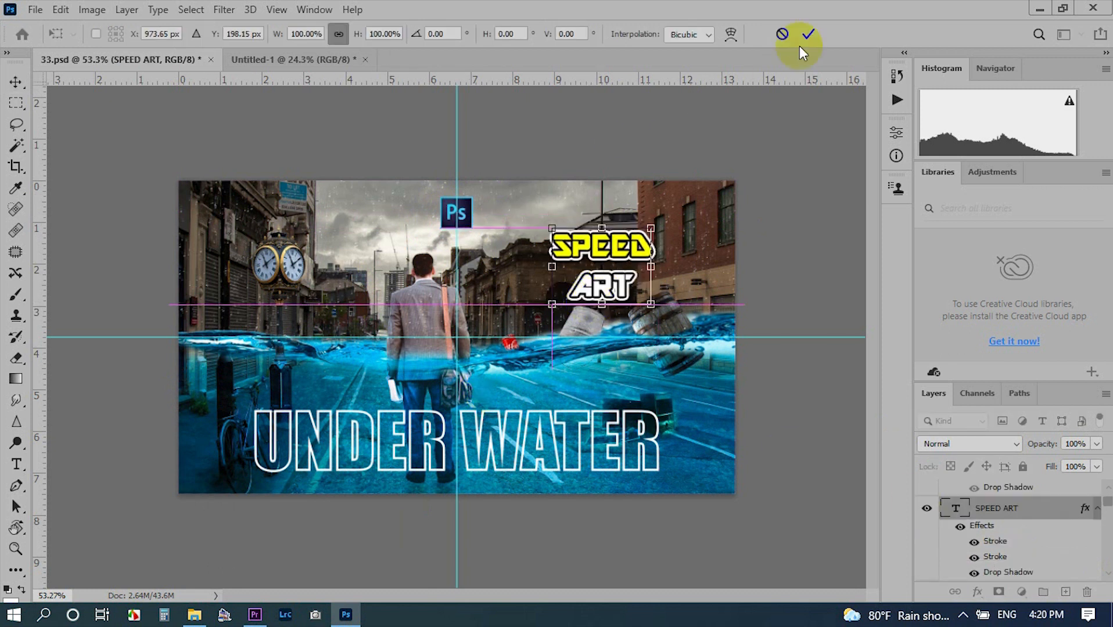
left_click(807, 36)
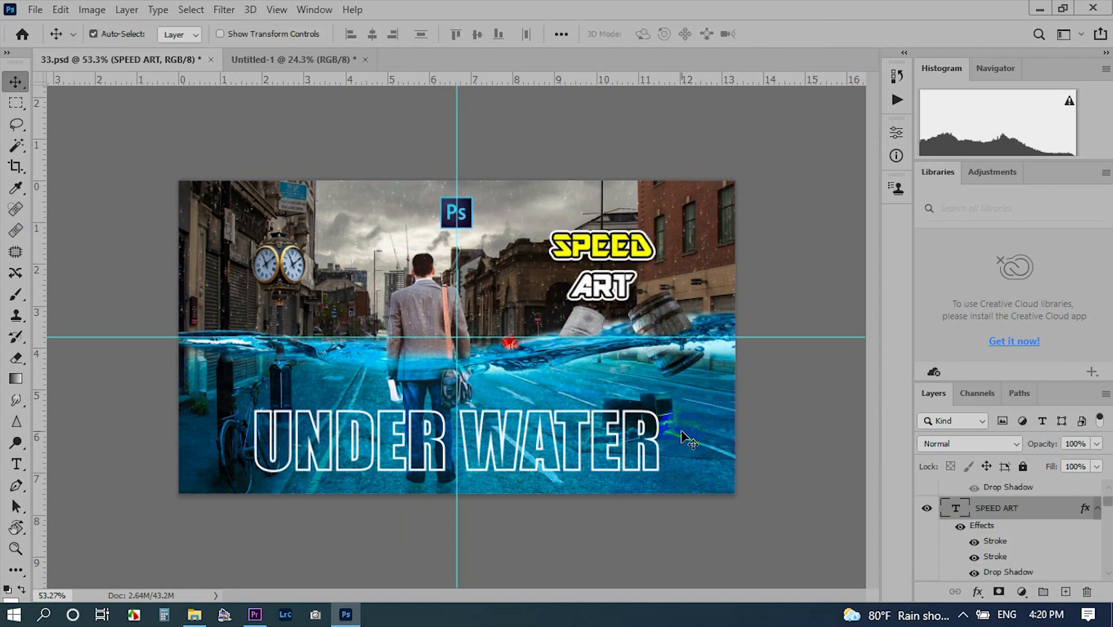